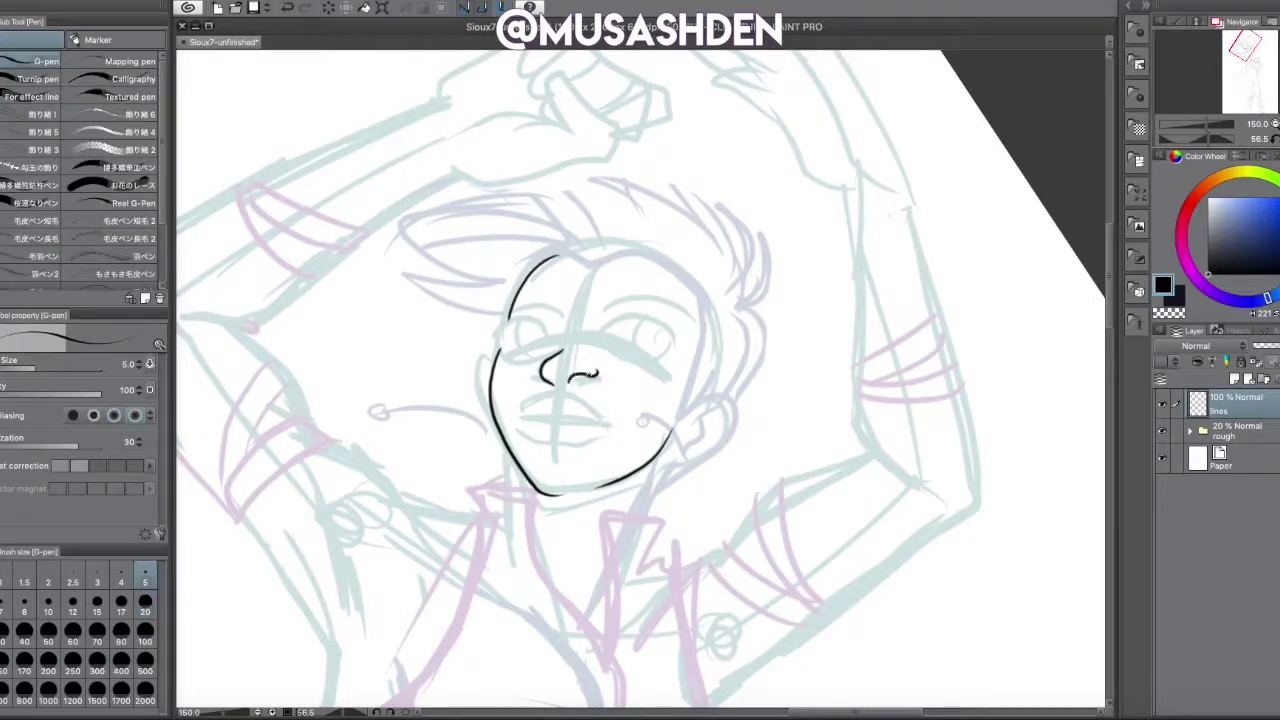
- Refine the inked nose and draw the two upper brow or lid curves and the mouth's center line with the G-pen
key(e)
key(p)
key(e)
key(p)
mouse_move(562, 316)
mouse_down()
mouse_move(595, 314)
mouse_move(689, 398)
mouse_up()
drag(689, 398, 693, 475)
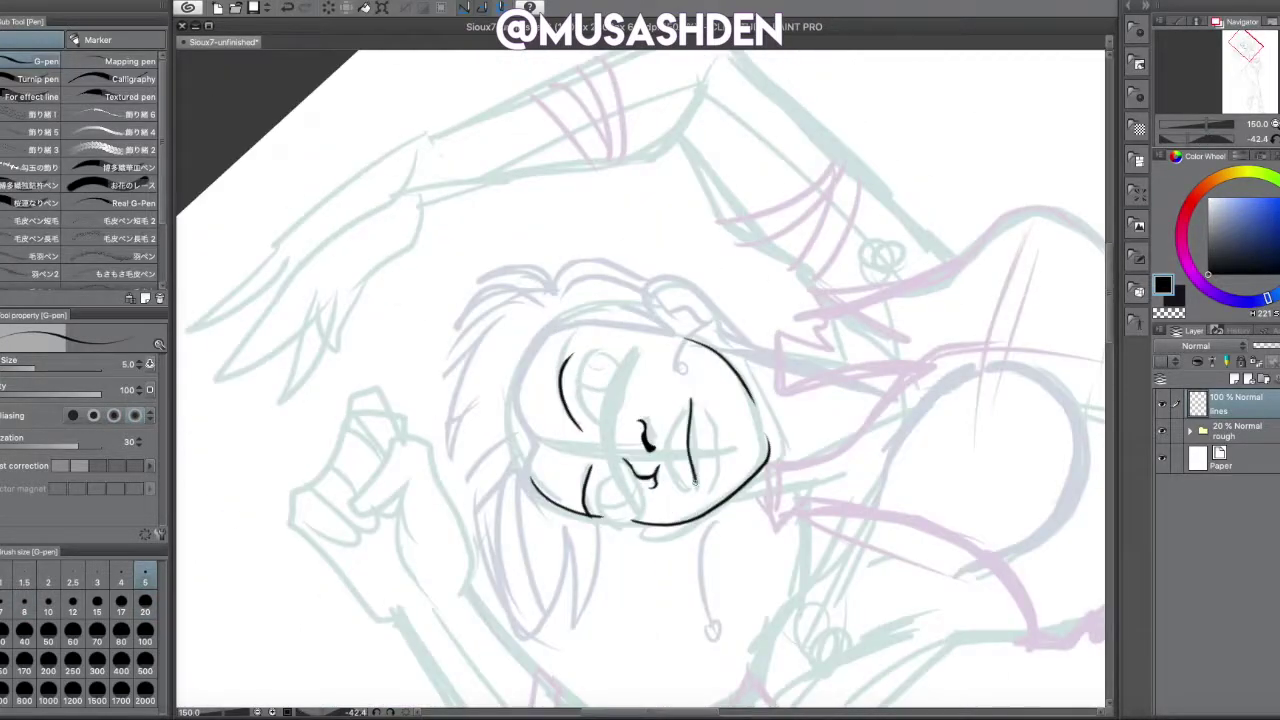
- Ink the upper and lower lips with eraser clean-up, and outline the near ear and the lower edge of the jaw
key(e)
drag(645, 424, 638, 442)
key(p)
mouse_move(640, 430)
mouse_down()
mouse_move(680, 400)
mouse_move(650, 440)
mouse_move(681, 490)
mouse_move(684, 406)
mouse_up()
key(e)
key(p)
key(e)
key(p)
key(ctrl+shift+r)
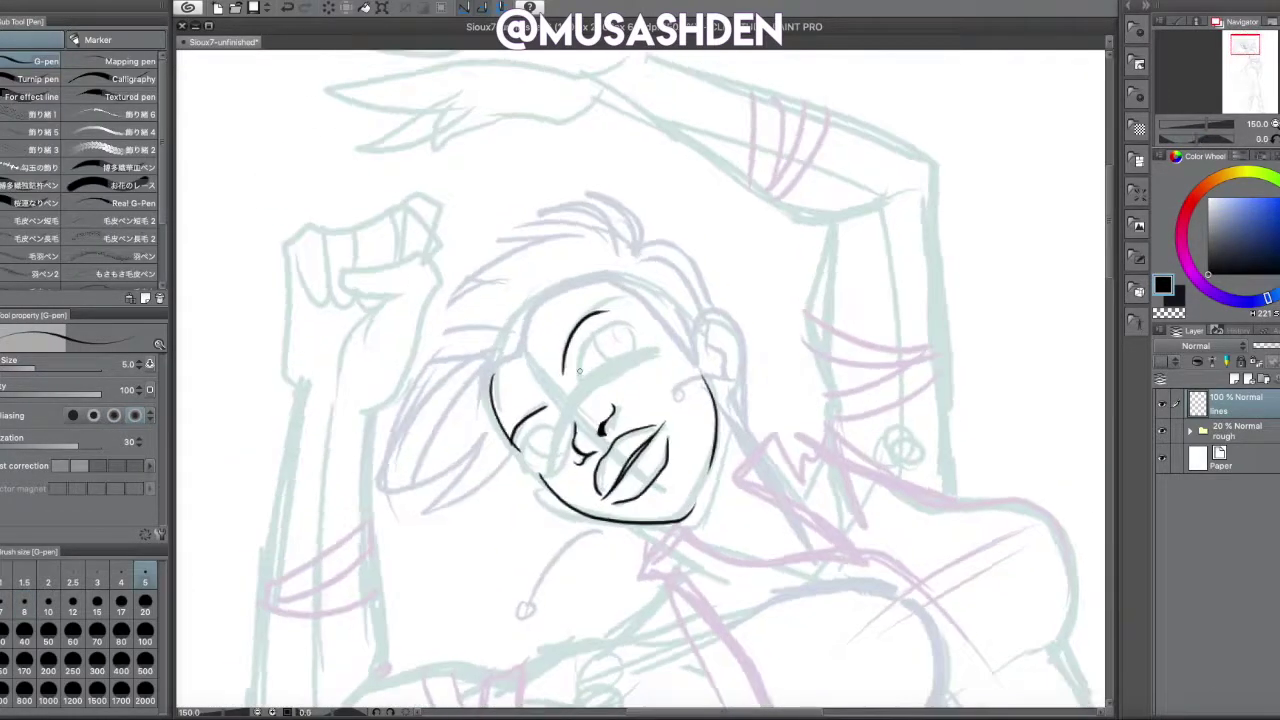
drag(730, 328, 726, 378)
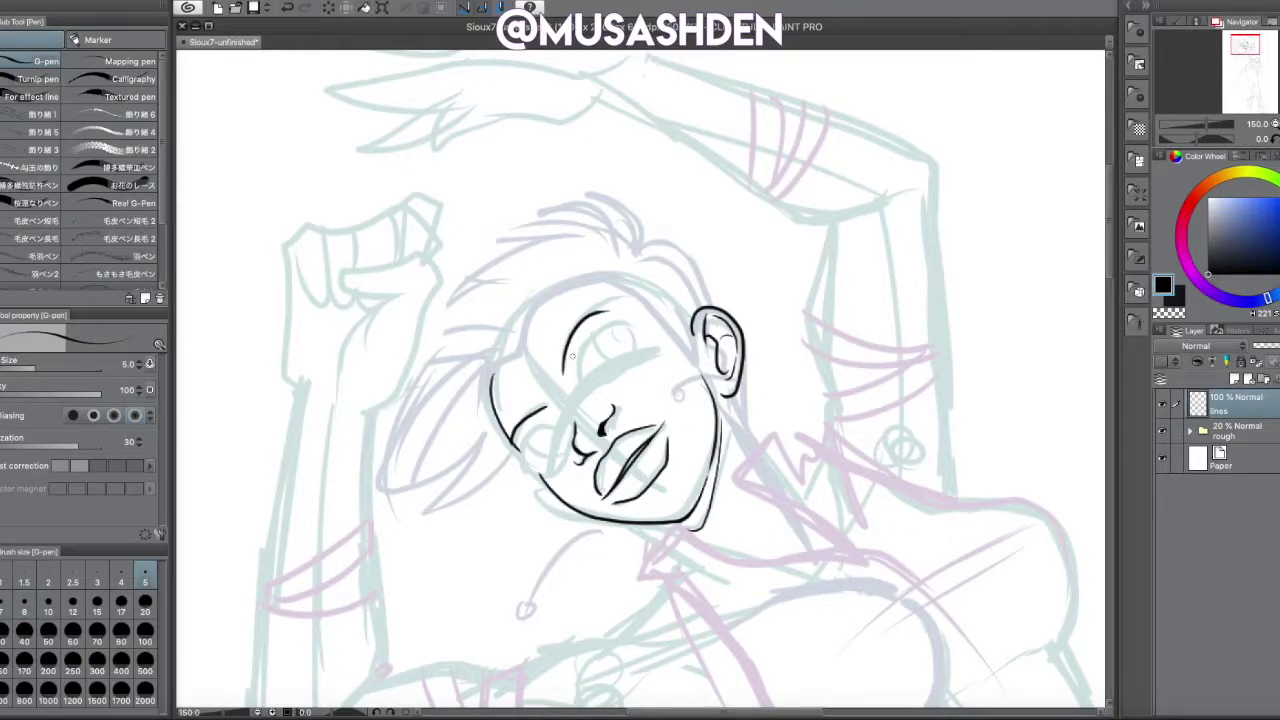
- Ink the far eye with its heavy lid line, iris, pupil and lashes using a size 4 G-pen
key(^)
key(^)
key(^)
key(^)
key(e)
mouse_move(506, 328)
mouse_down()
mouse_move(448, 284)
mouse_move(556, 356)
mouse_up()
scroll(576, 301, up, 3)
key(p)
key(e)
key(p)
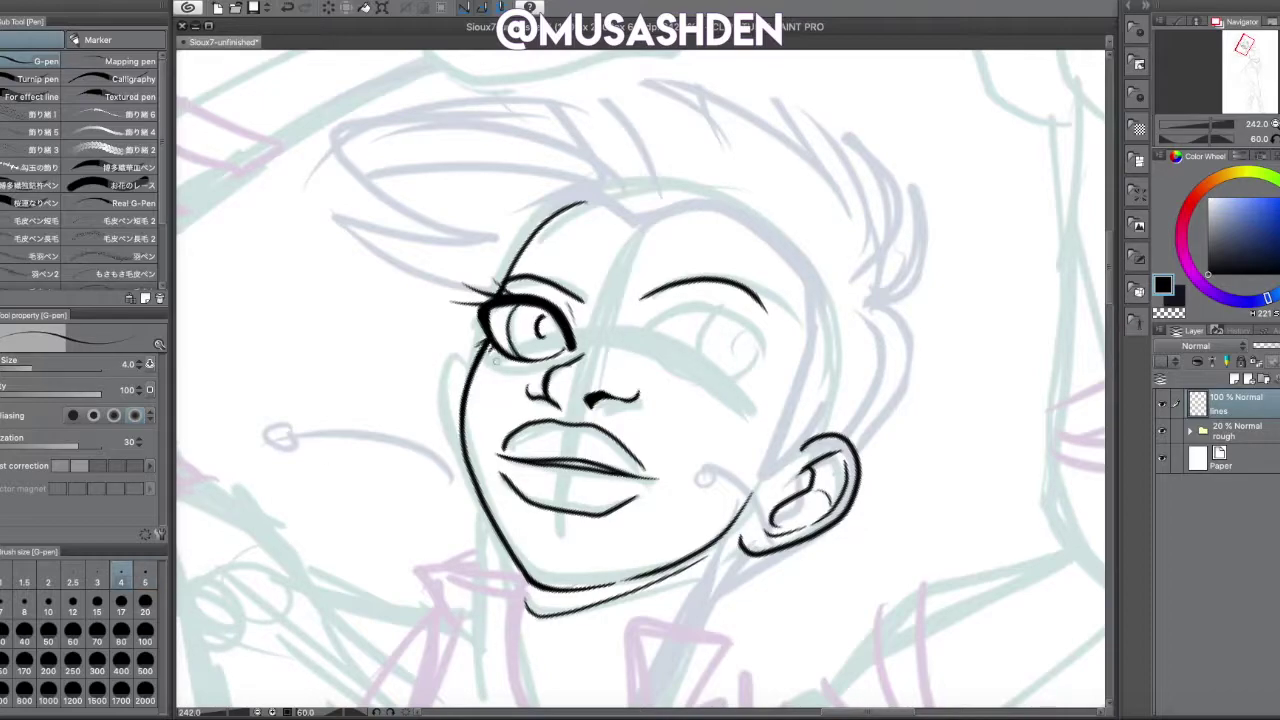
- Erase the excess ink around the inner and outer corners of the far eye
key(e)
drag(478, 312, 484, 336)
drag(576, 308, 564, 350)
key(p)
- Ink the outline and thick upper lid of the near eye with a size 6 G-pen
drag(1208, 133, 1186, 133)
mouse_move(614, 352)
mouse_down()
mouse_move(686, 266)
mouse_move(700, 270)
mouse_up()
drag(610, 300, 712, 300)
drag(630, 355, 708, 280)
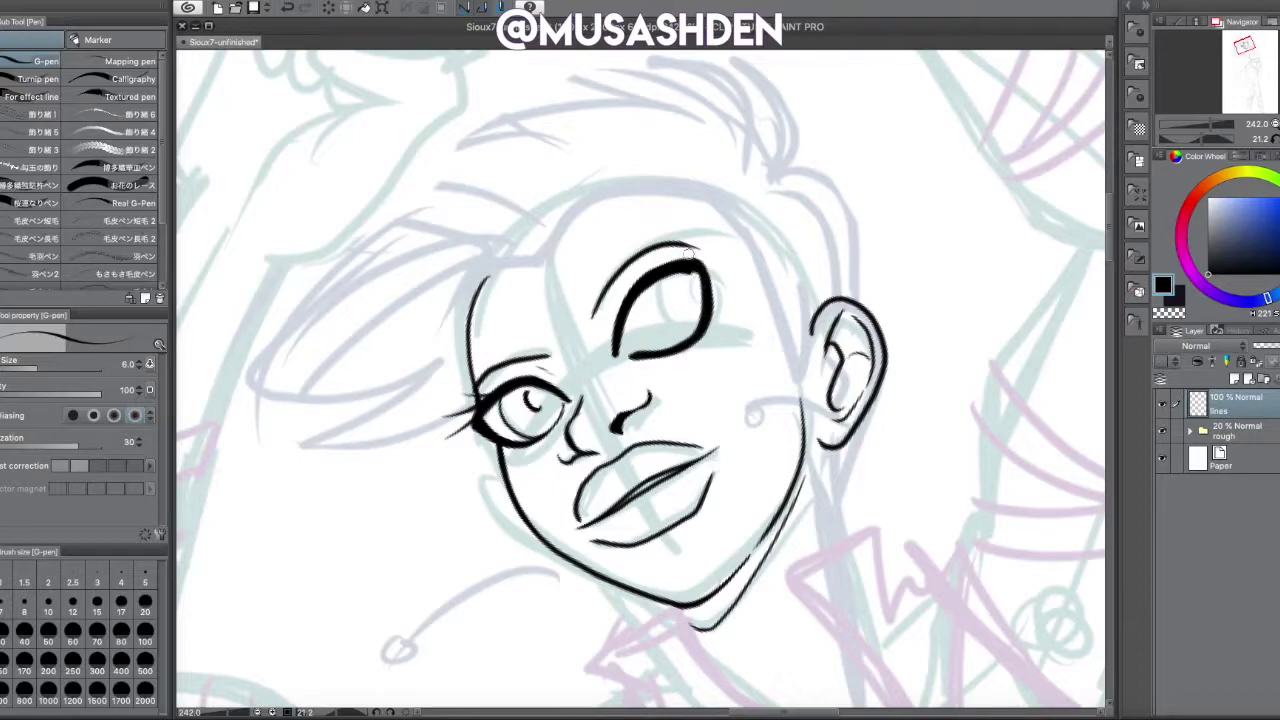
- Clean the near eye's corners with the eraser and thicken its upper lid into a tapered shape
key(e)
drag(606, 325, 622, 365)
drag(650, 278, 728, 285)
key(p)
drag(1186, 133, 1162, 133)
drag(615, 258, 620, 370)
key(e)
drag(645, 285, 618, 370)
key(p)
key(ctrl+@)
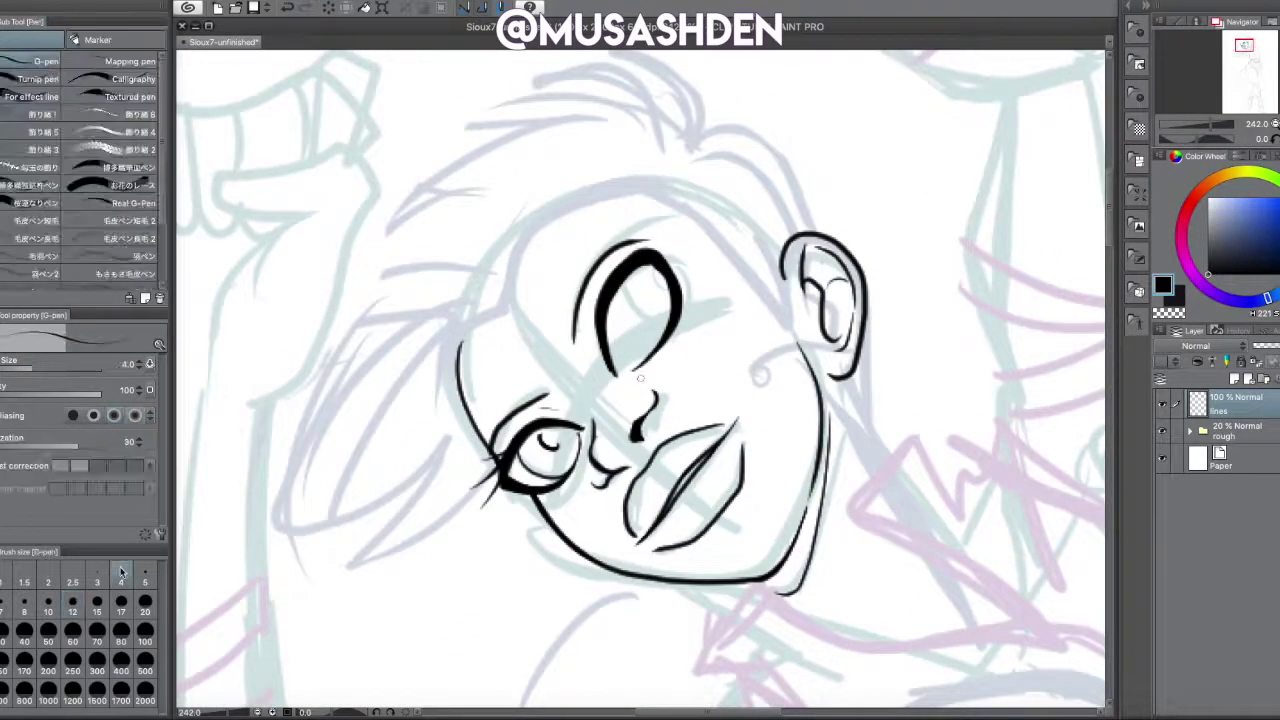
- Ink the iris, pupil highlight and lashes of the near eye
mouse_move(646, 266)
mouse_down()
mouse_move(670, 320)
mouse_move(666, 210)
mouse_up()
drag(1174, 133, 1190, 133)
mouse_move(668, 300)
mouse_down()
mouse_move(660, 340)
mouse_move(652, 318)
mouse_up()
key(e)
key(p)
- Erase the lower lip's outline and redraw it with a size 3 G-pen, cleaning up the mouth corners
key(e)
mouse_move(470, 445)
mouse_down()
mouse_move(510, 512)
mouse_move(680, 522)
mouse_up()
key(p)
key(e)
key(p)
key(e)
mouse_move(556, 518)
mouse_down()
mouse_move(612, 462)
mouse_move(514, 350)
mouse_up()
key(p)
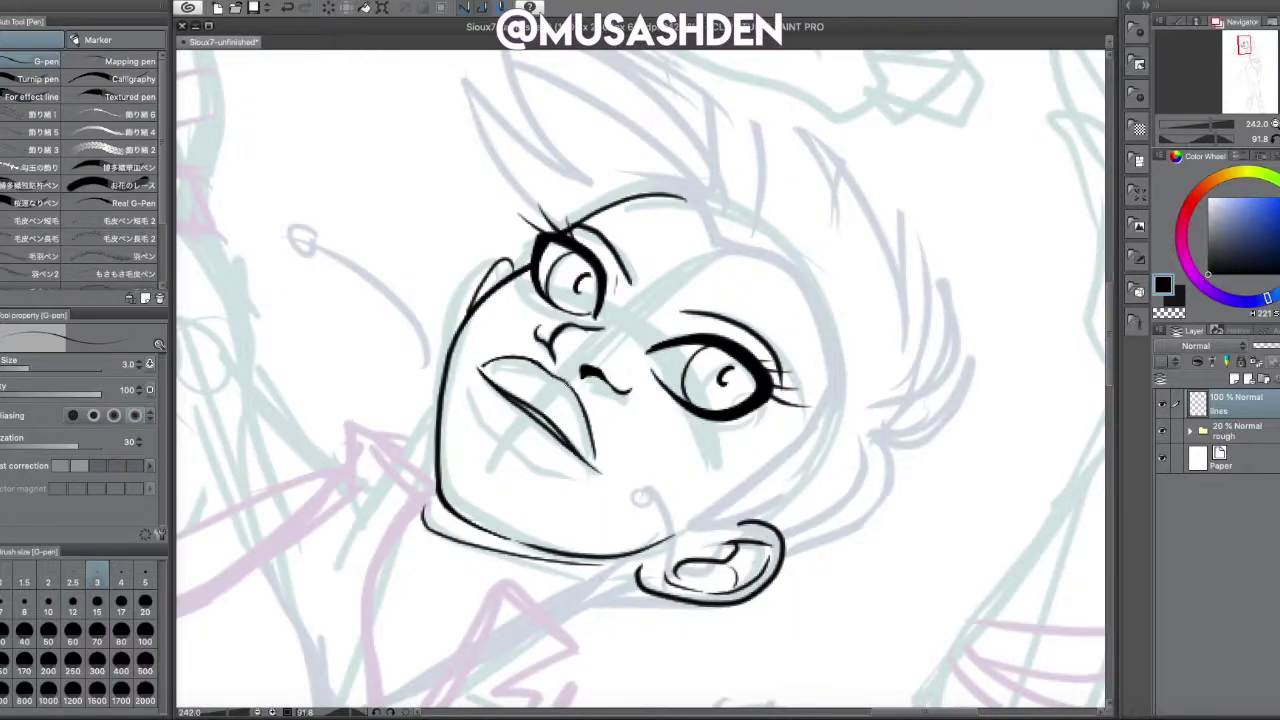
key(e)
key(p)
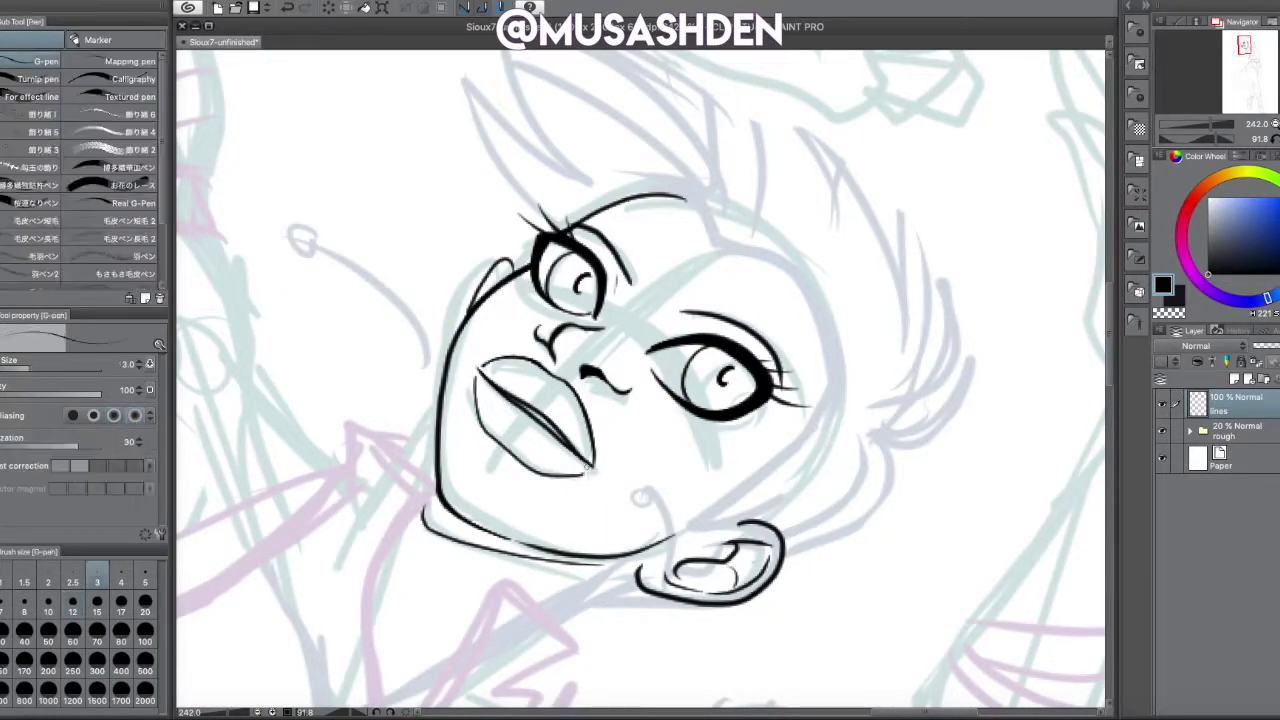
key(e)
key(p)
- Ink the hairline around the forehead with a size 5 G-pen, redoing the first stroke
key(ctrl+shift+r)
key(bracketright)
key(bracketright)
key(bracketright)
drag(455, 345, 588, 198)
key(bracketleft)
key(ctrl+z)
drag(505, 310, 652, 180)
drag(488, 344, 456, 446)
- Ink the outer contour of the short hair and the pointed locks of the fringe, erasing overshoots
scroll(640, 380, down, 5)
scroll(924, 240, up, 4)
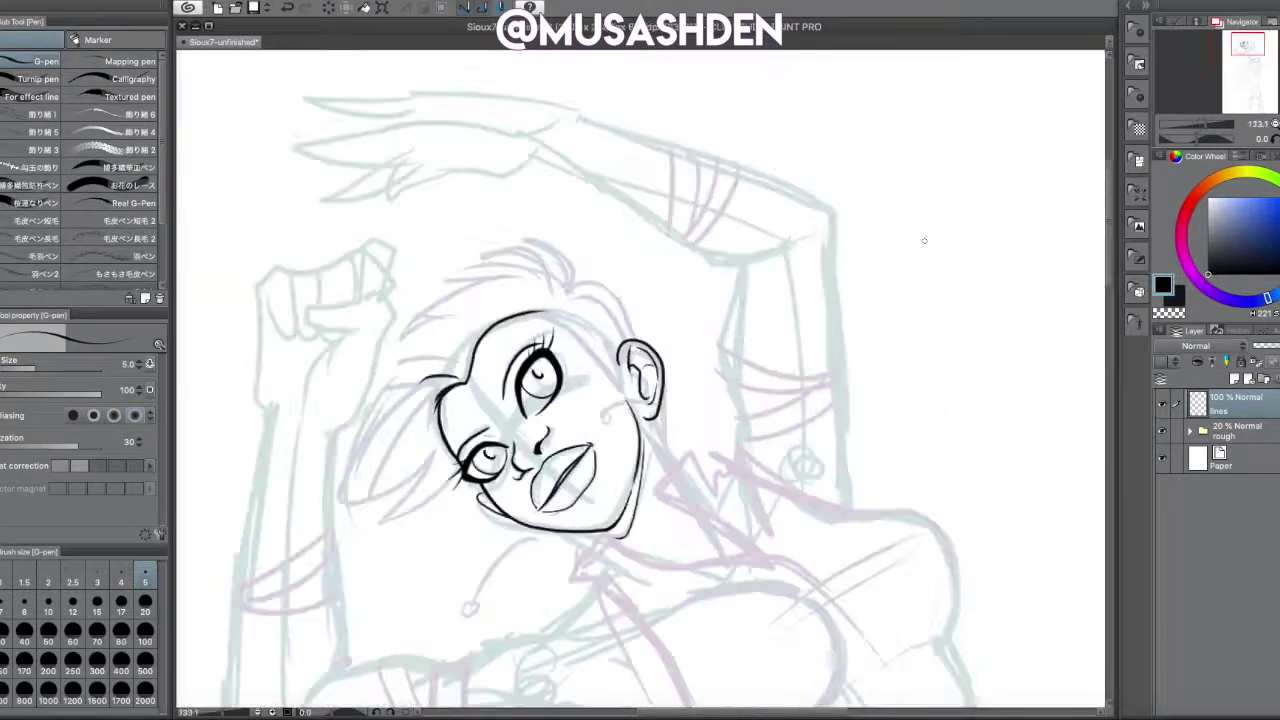
mouse_move(418, 292)
mouse_down()
mouse_move(576, 280)
mouse_move(472, 250)
mouse_move(384, 362)
mouse_up()
key(e)
key(p)
mouse_move(448, 444)
mouse_down()
mouse_move(362, 516)
mouse_move(420, 462)
mouse_move(352, 496)
mouse_up()
key(e)
key(p)
- Ink the neck lines below the ear and chin with a size 6 G-pen
scroll(640, 380, down, 3)
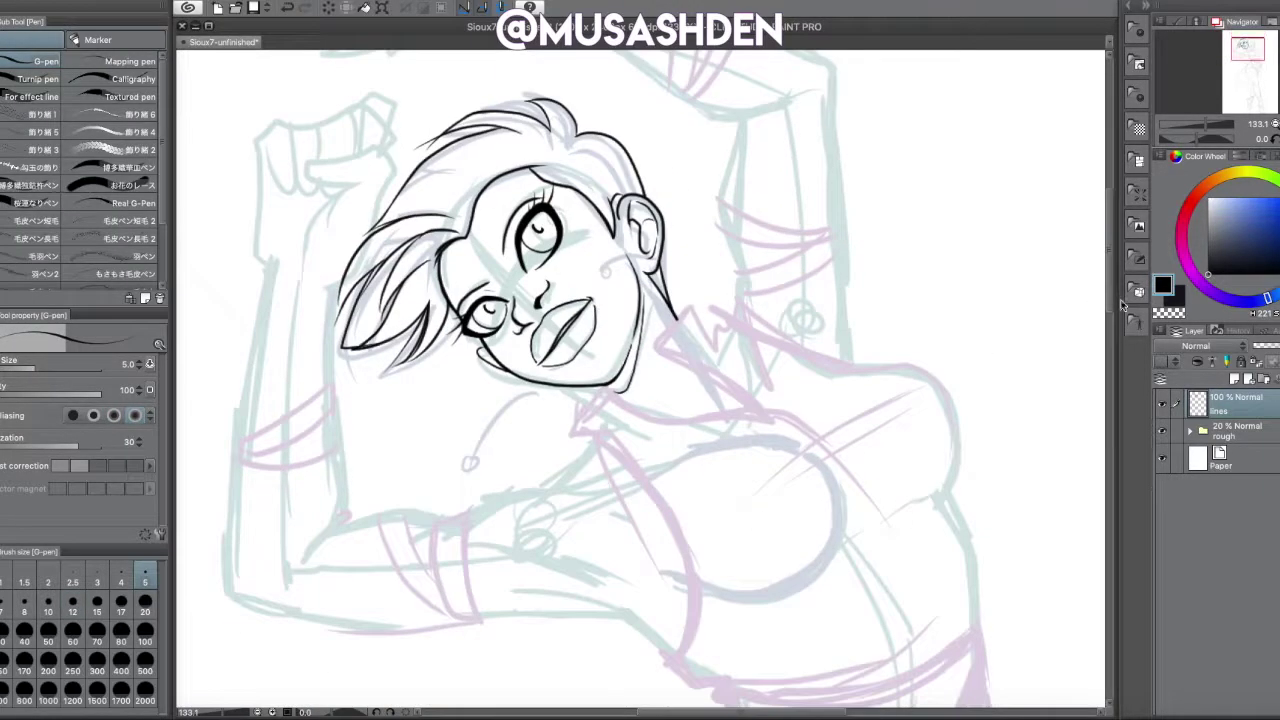
key(])
key(ctrl+@)
drag(692, 322, 689, 434)
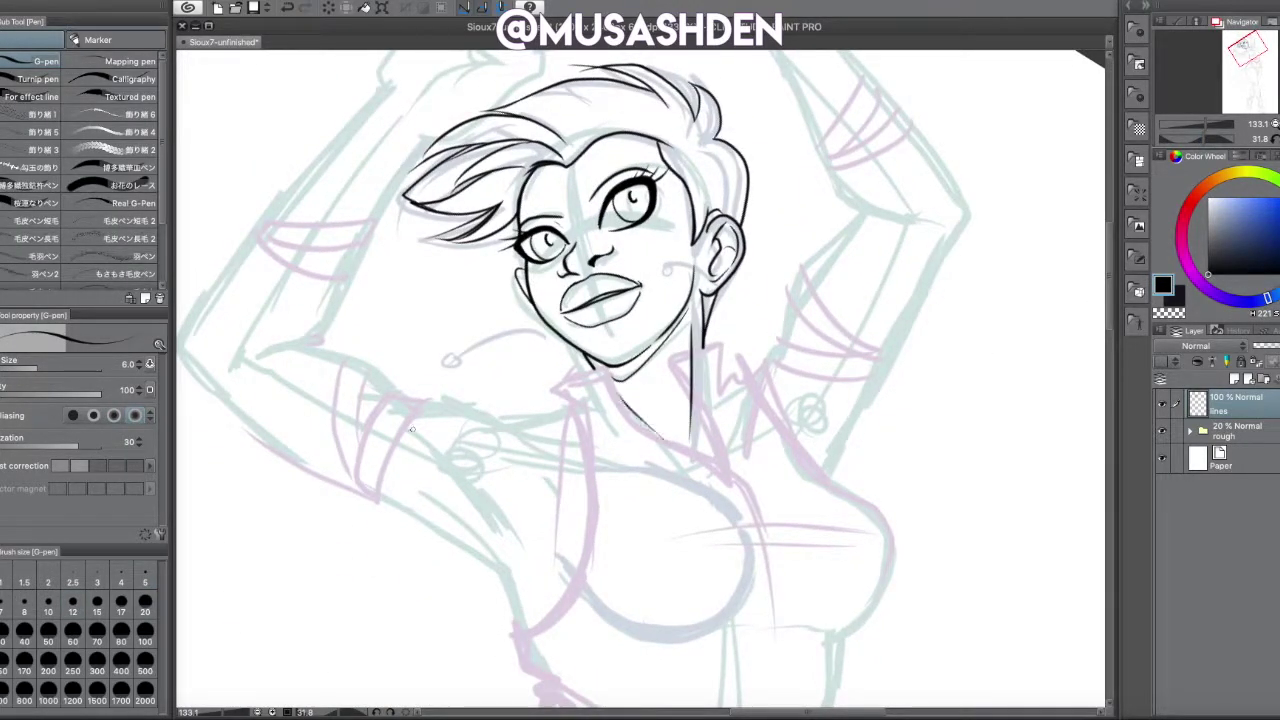
- Ink the near collar flap and the jacket's front opening edge down across the chest
drag(644, 356, 610, 434)
scroll(640, 380, up, 3)
mouse_move(470, 440)
mouse_down()
mouse_move(580, 390)
mouse_move(690, 590)
mouse_up()
scroll(640, 380, down, 3)
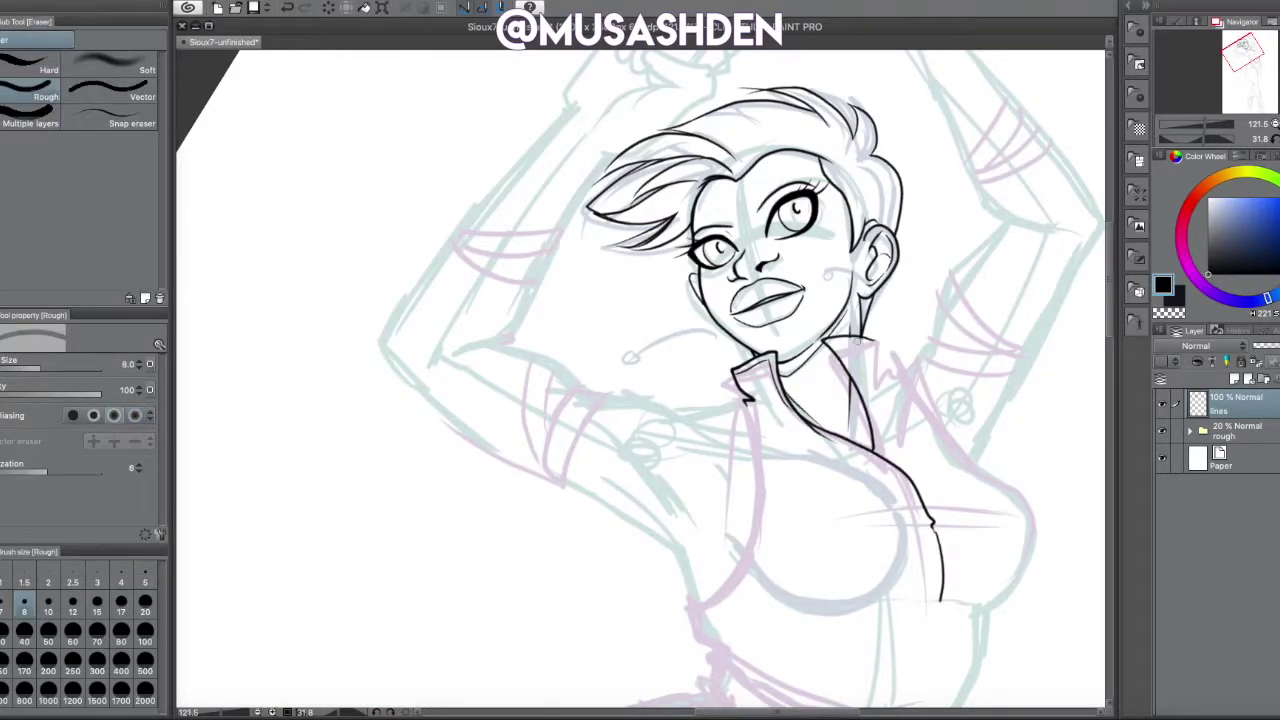
- Ink the second collar flap with its jagged edge and check the line art with the rough folder hidden briefly
scroll(855, 389, up, 3)
mouse_move(978, 330)
mouse_down()
mouse_move(920, 452)
mouse_move(955, 532)
mouse_up()
drag(958, 430, 938, 486)
scroll(750, 540, down, 2)
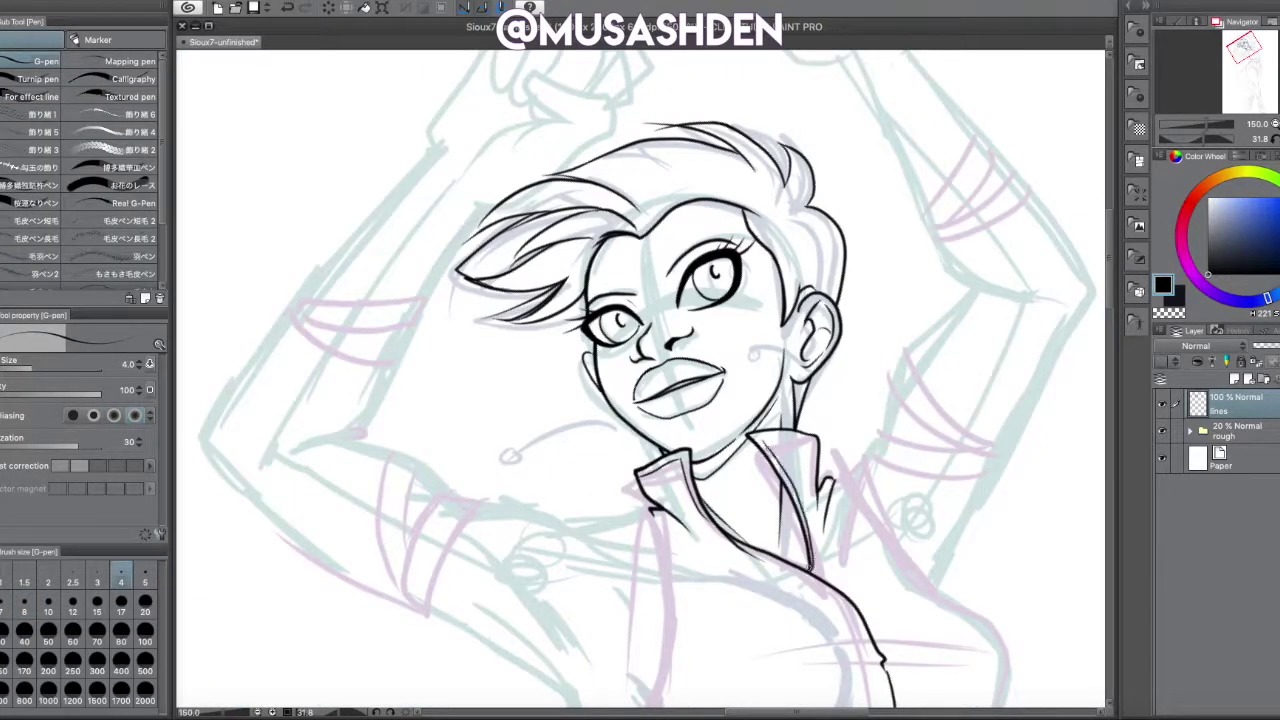
scroll(605, 665, down, 4)
click(1162, 430)
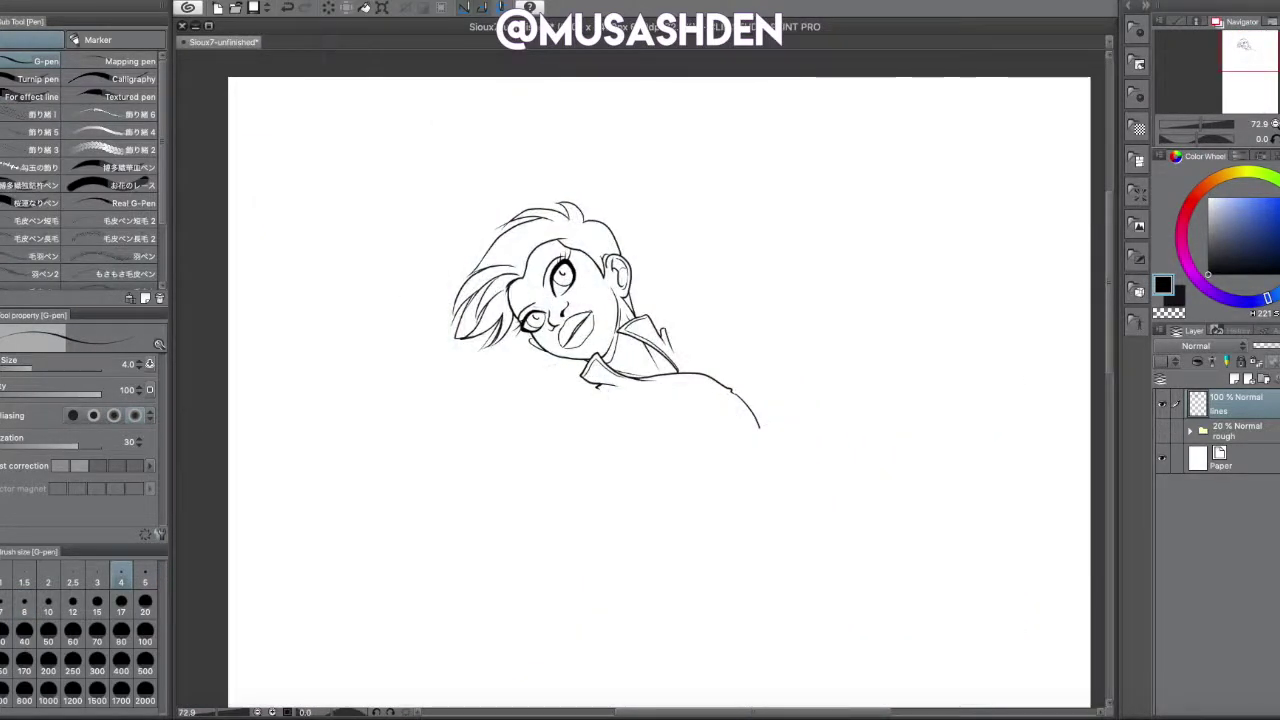
click(1162, 430)
- Ink both edges of the raised upper arm with a size 5 G-pen and add the crease across the chest
scroll(827, 358, up, 3)
key(bracketright)
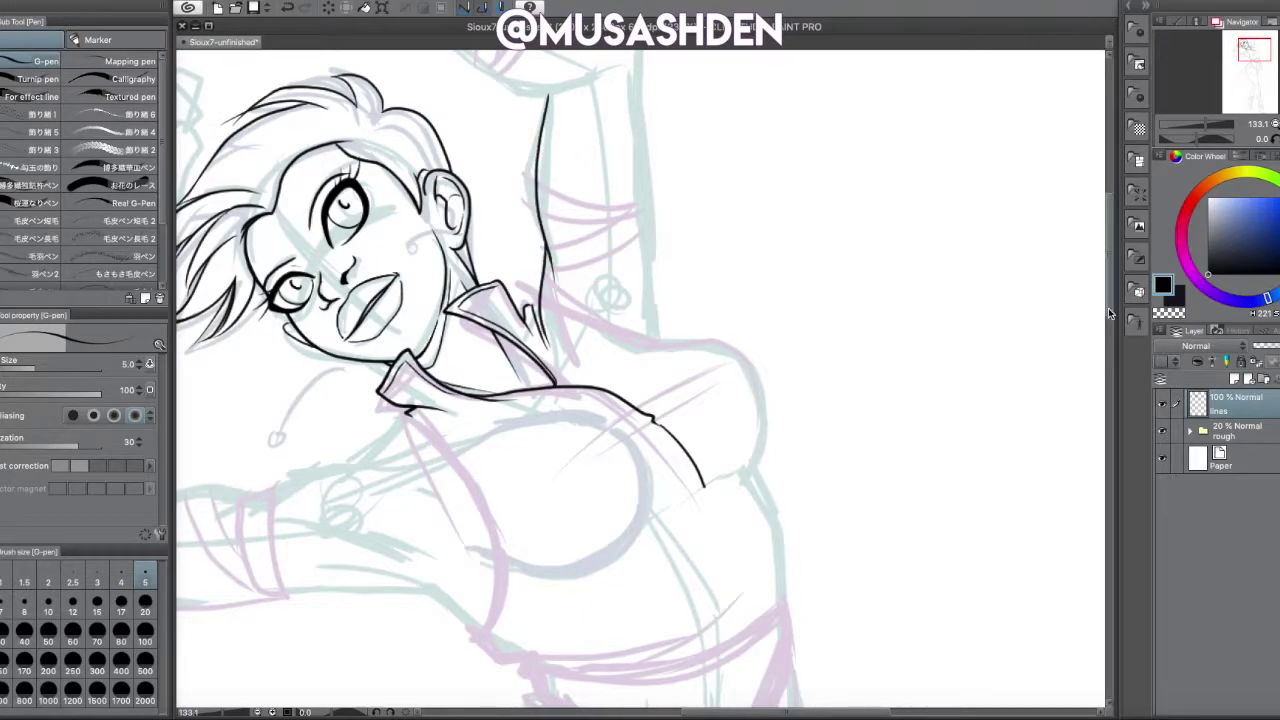
drag(700, 200, 700, 345)
drag(630, 220, 657, 488)
key(e)
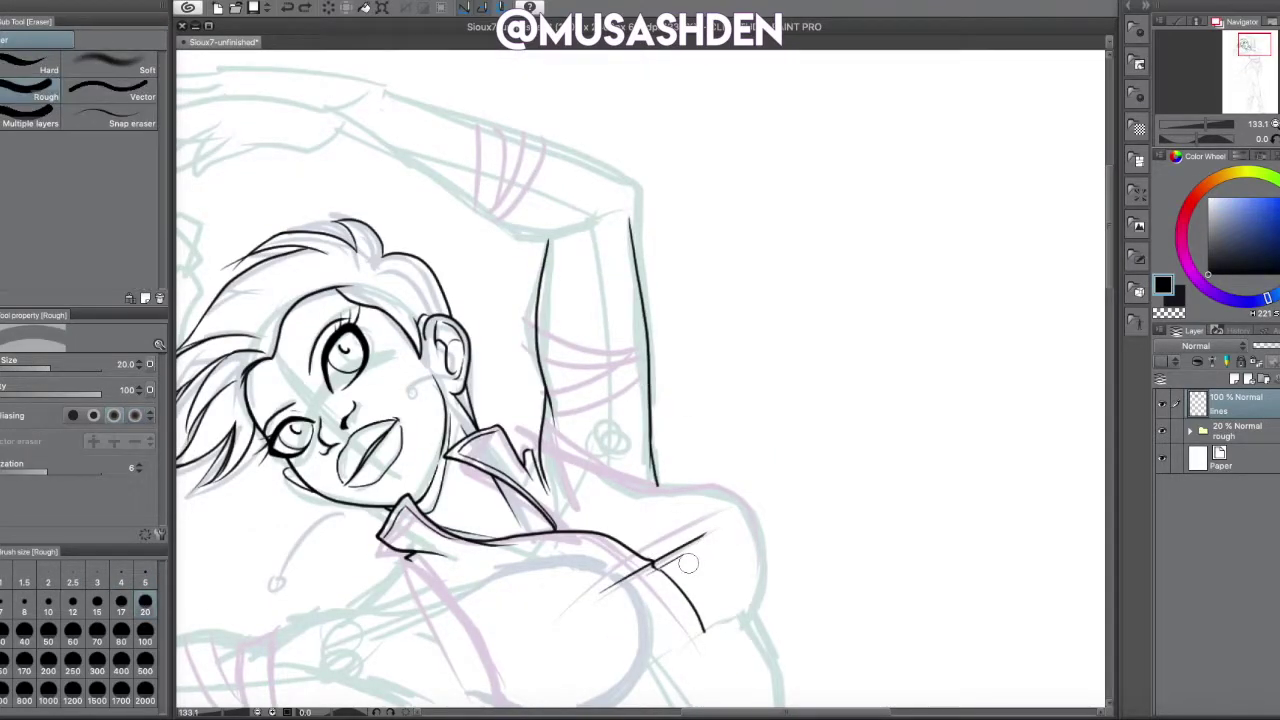
key(p)
- Ink the raised forearm and elbow, clean the elbow corner, and start the lines of the open hand
drag(688, 564, 688, 384)
mouse_move(590, 10)
mouse_down()
mouse_move(590, 290)
mouse_move(638, 358)
mouse_move(700, 300)
mouse_move(780, 330)
mouse_move(850, 300)
mouse_up()
drag(938, 200, 926, 528)
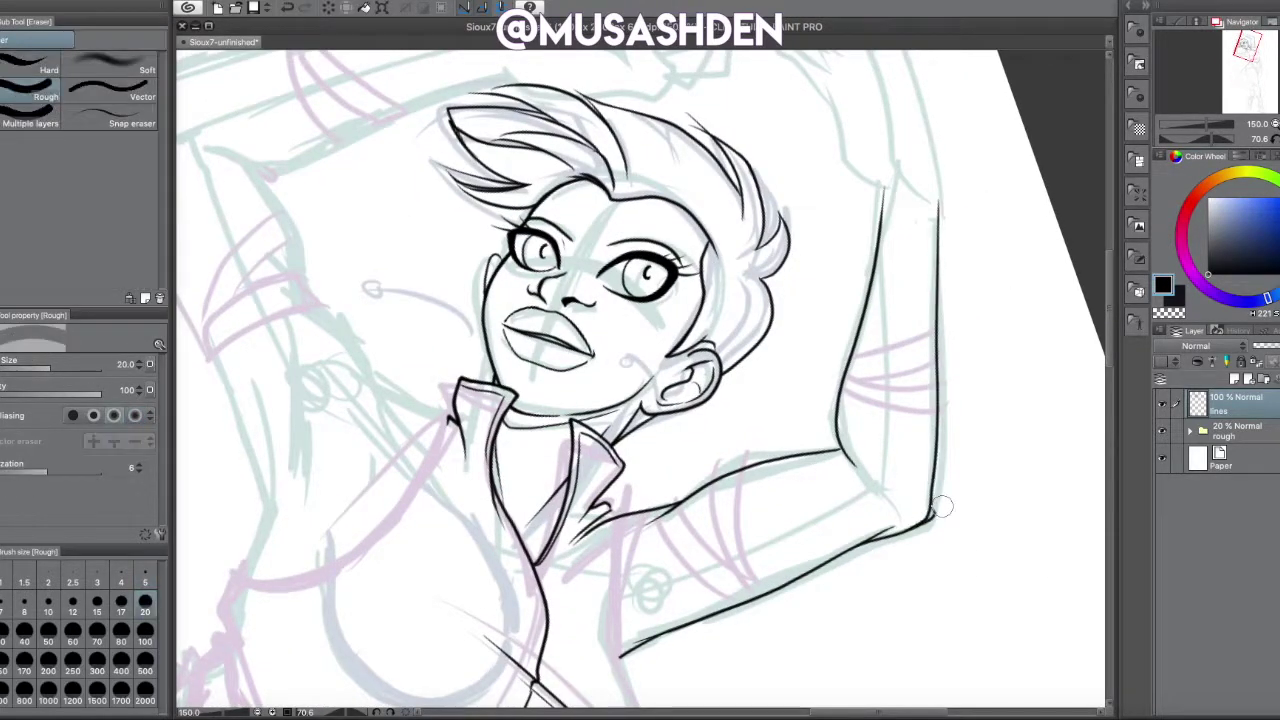
drag(886, 194, 886, 391)
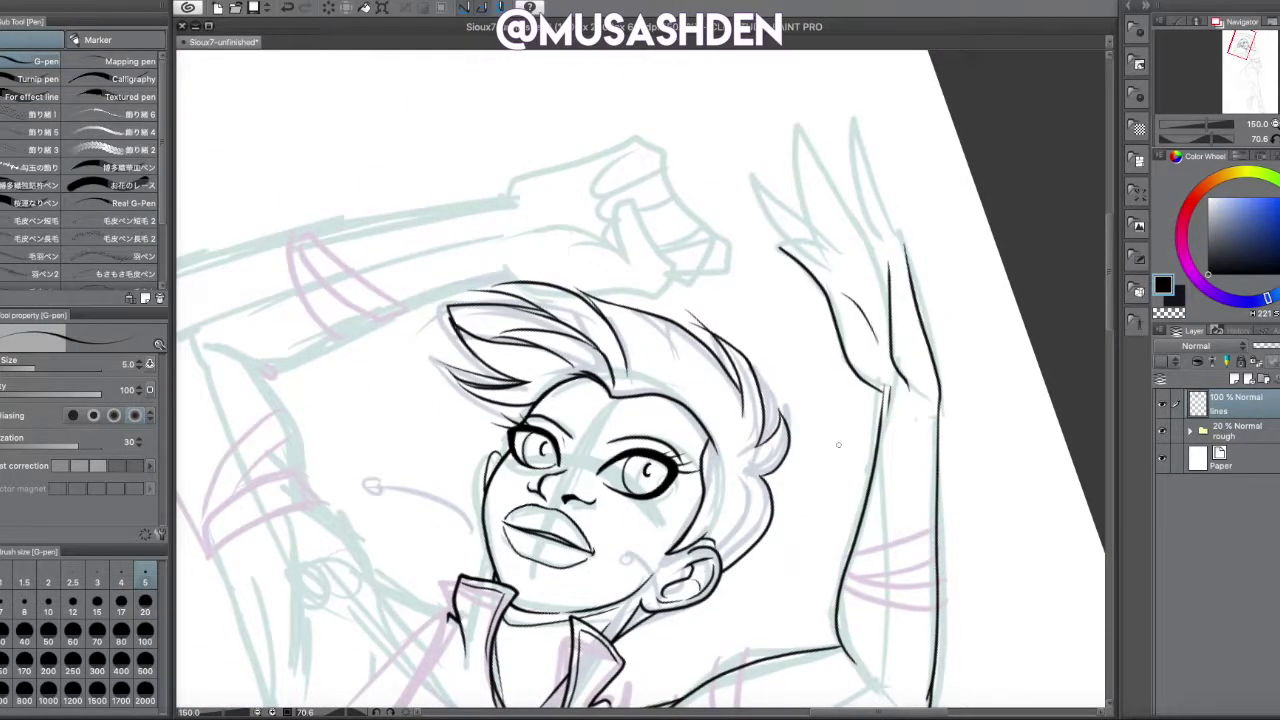
- Ink the other bent arm from wrist to shoulder and the jacket's armhole edge with a size 6 G-pen
key(ctrl+alt+0)
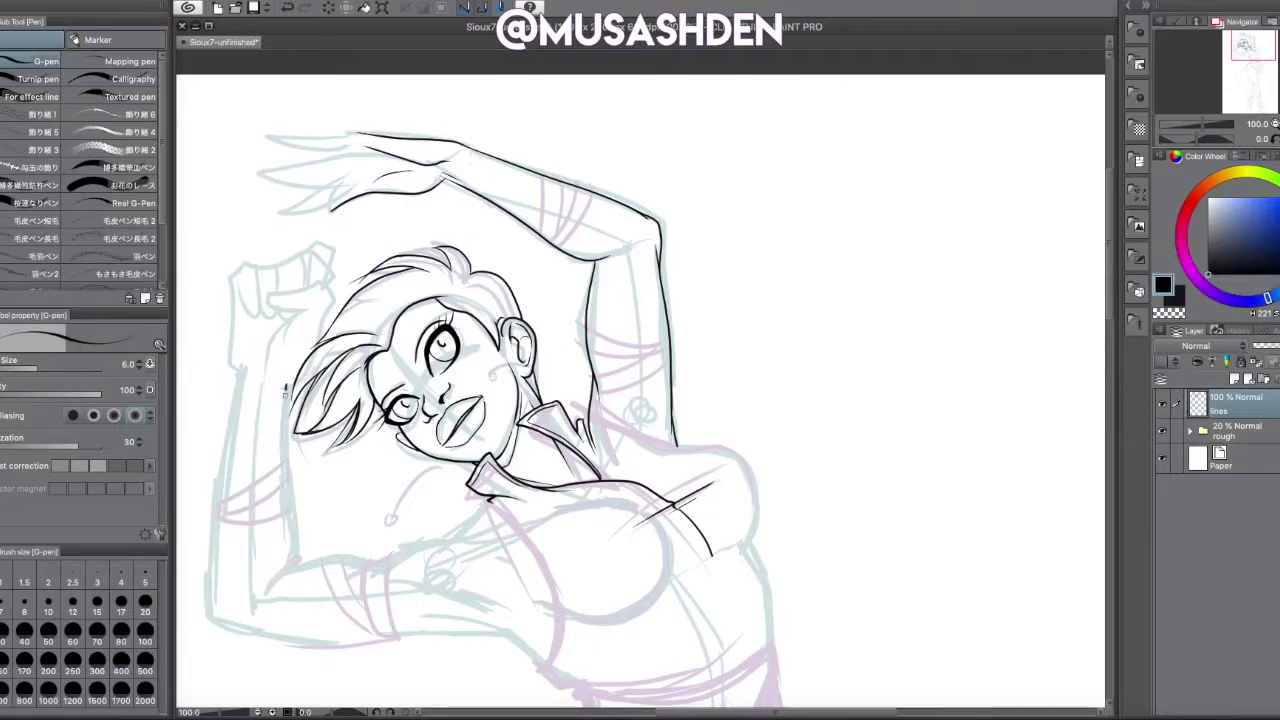
scroll(1113, 283, down, 3)
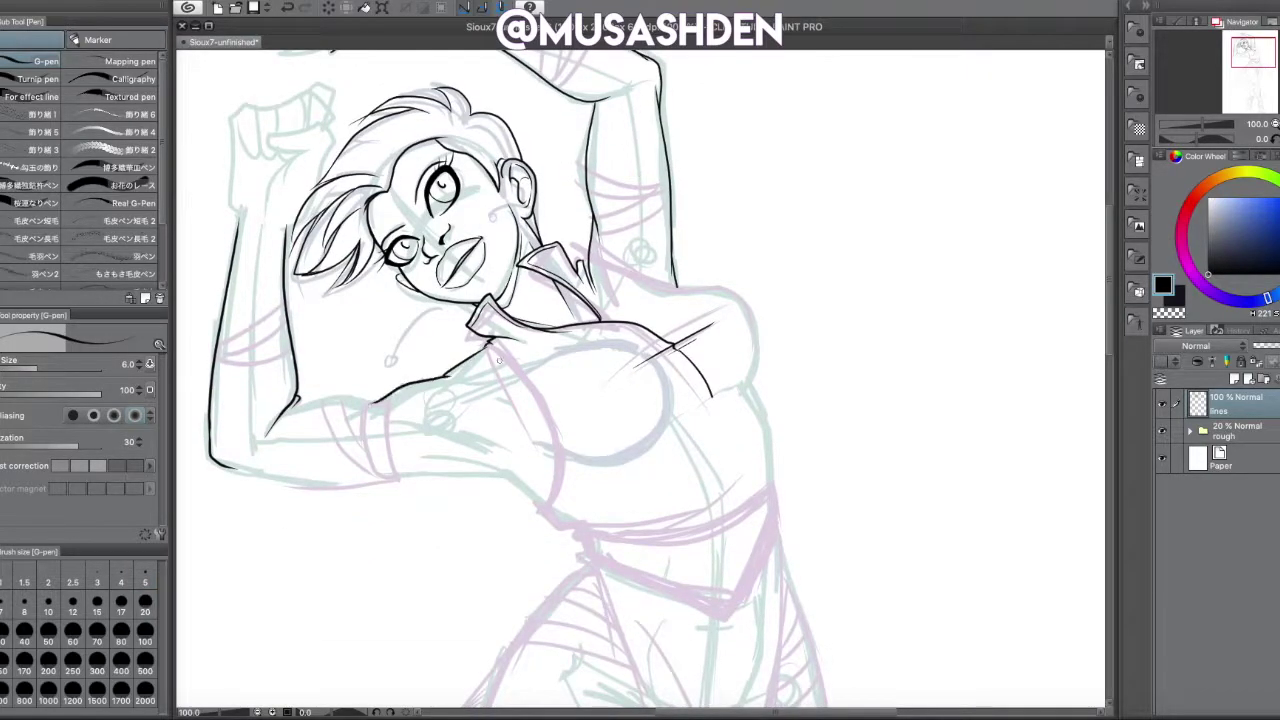
key(bracketright)
key(bracketright)
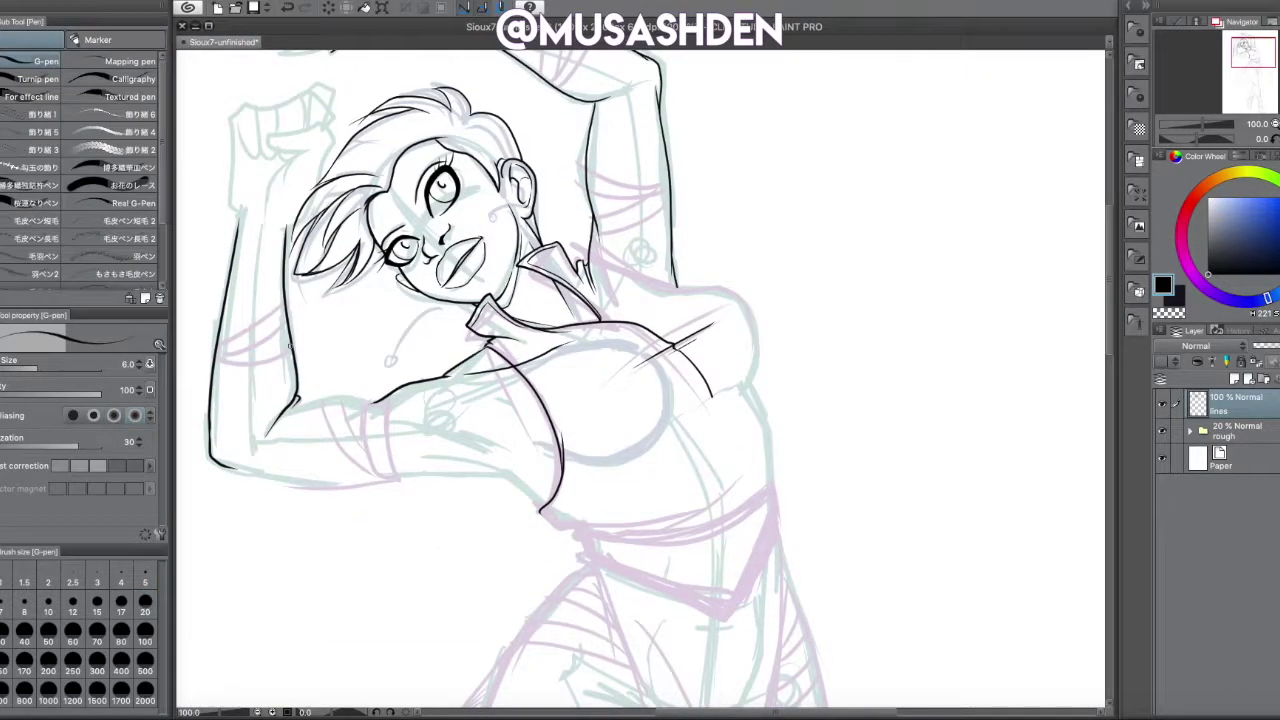
- Ink the bent arm's underside, the outer chest contour and the side of the waist down to the jacket hem
mouse_move(756, 322)
mouse_down()
mouse_move(560, 200)
mouse_move(320, 140)
mouse_up()
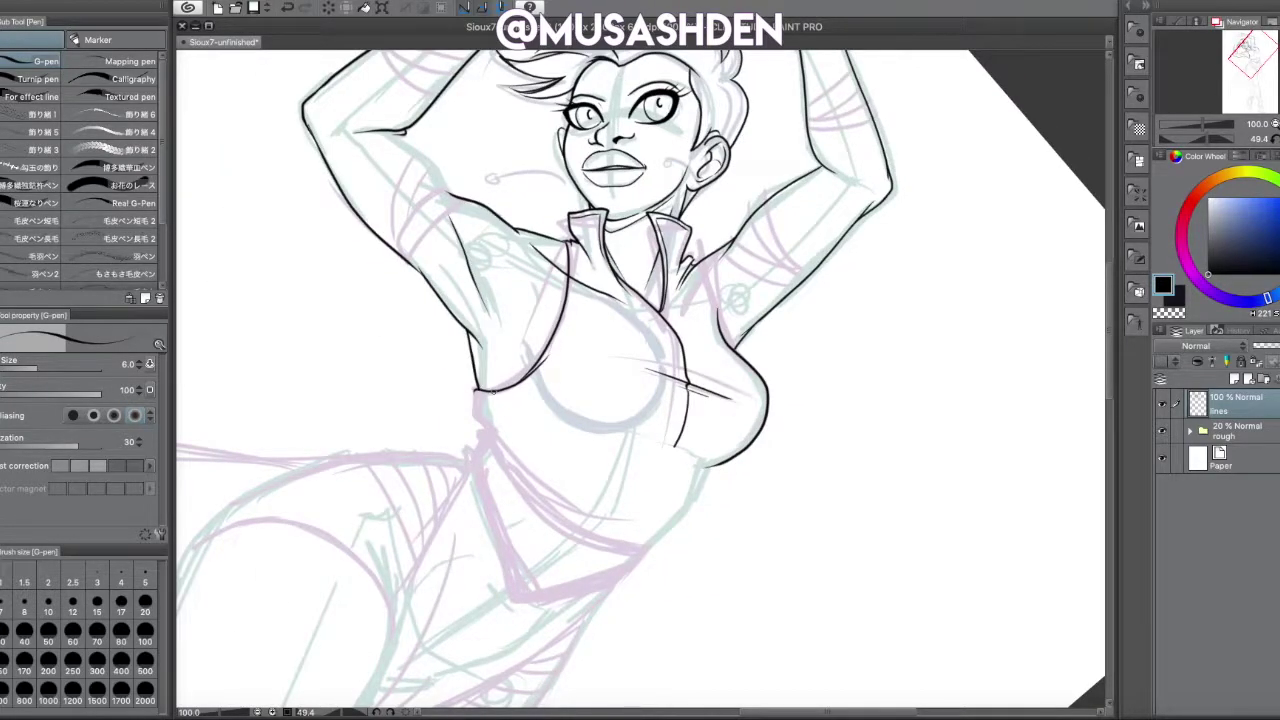
drag(533, 424, 702, 480)
drag(728, 352, 734, 376)
mouse_move(513, 488)
mouse_down()
mouse_move(598, 515)
mouse_move(549, 424)
mouse_up()
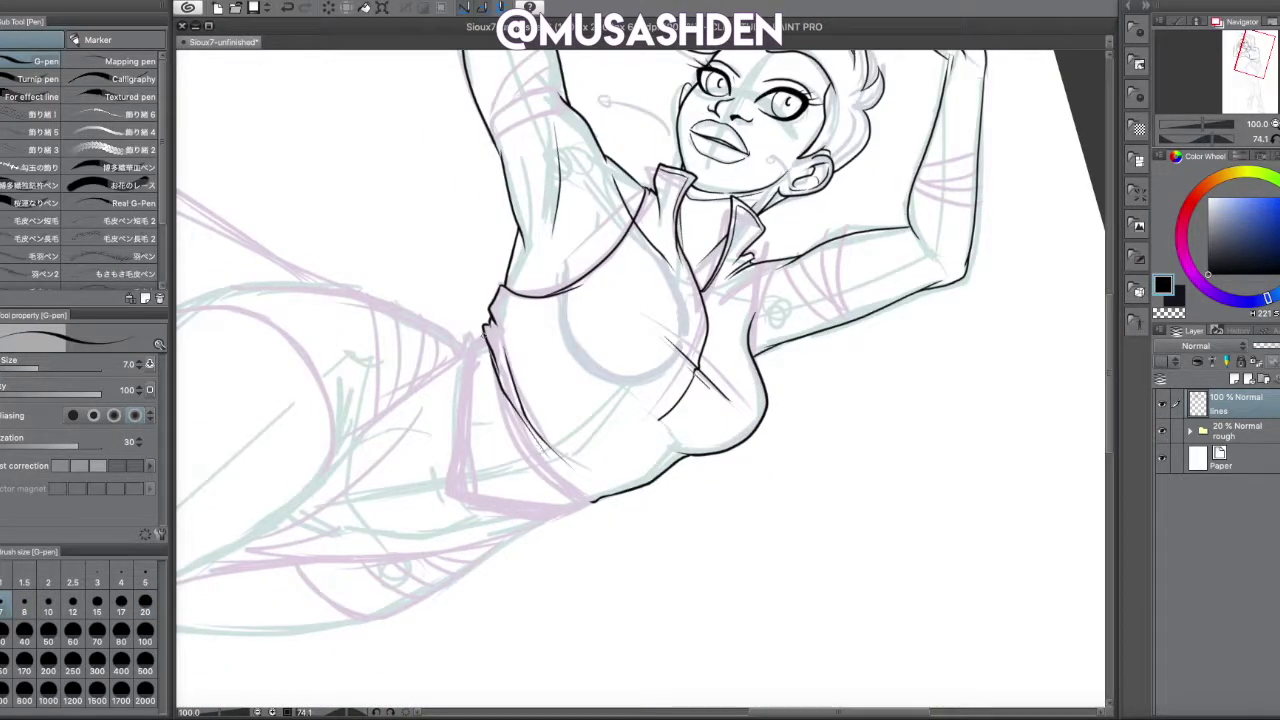
- Ink the jacket's bottom hem and the pointed waist piece beneath it
drag(590, 500, 800, 498)
drag(725, 618, 598, 316)
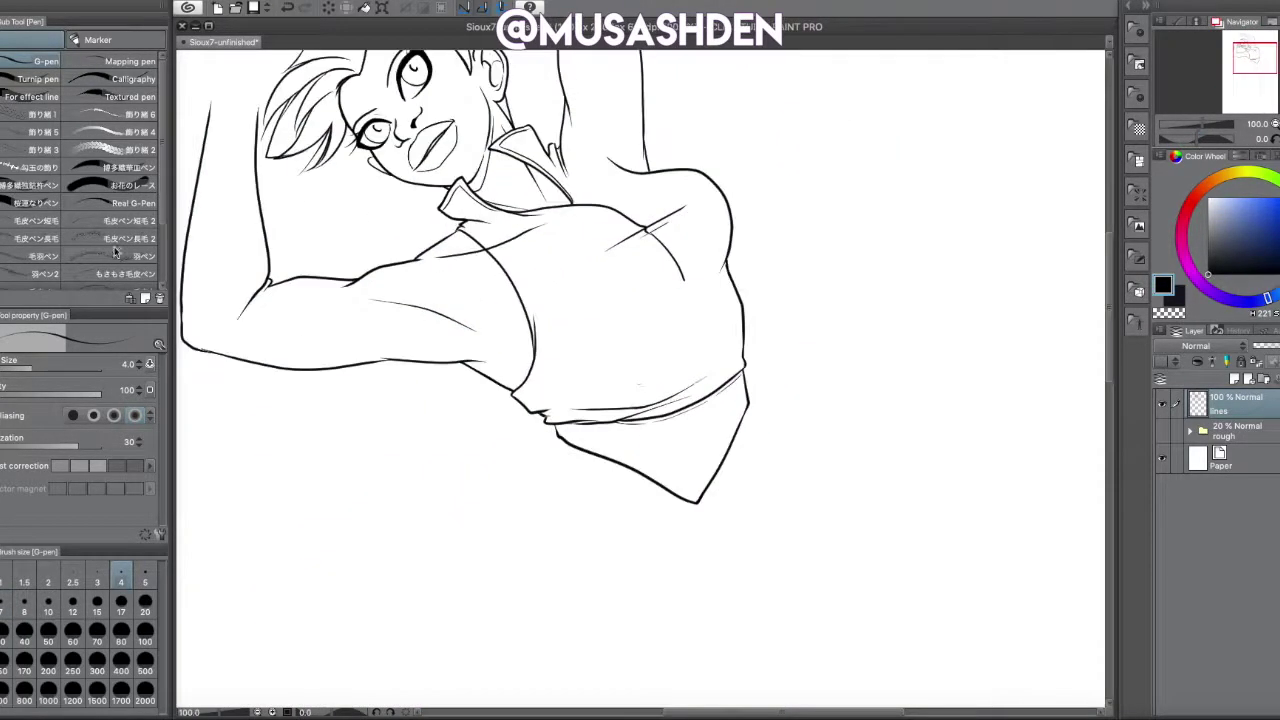
- Ink the hip, thigh and lower leg contours of the front leg, checking the lines without the rough sketch
scroll(503, 270, down, 1)
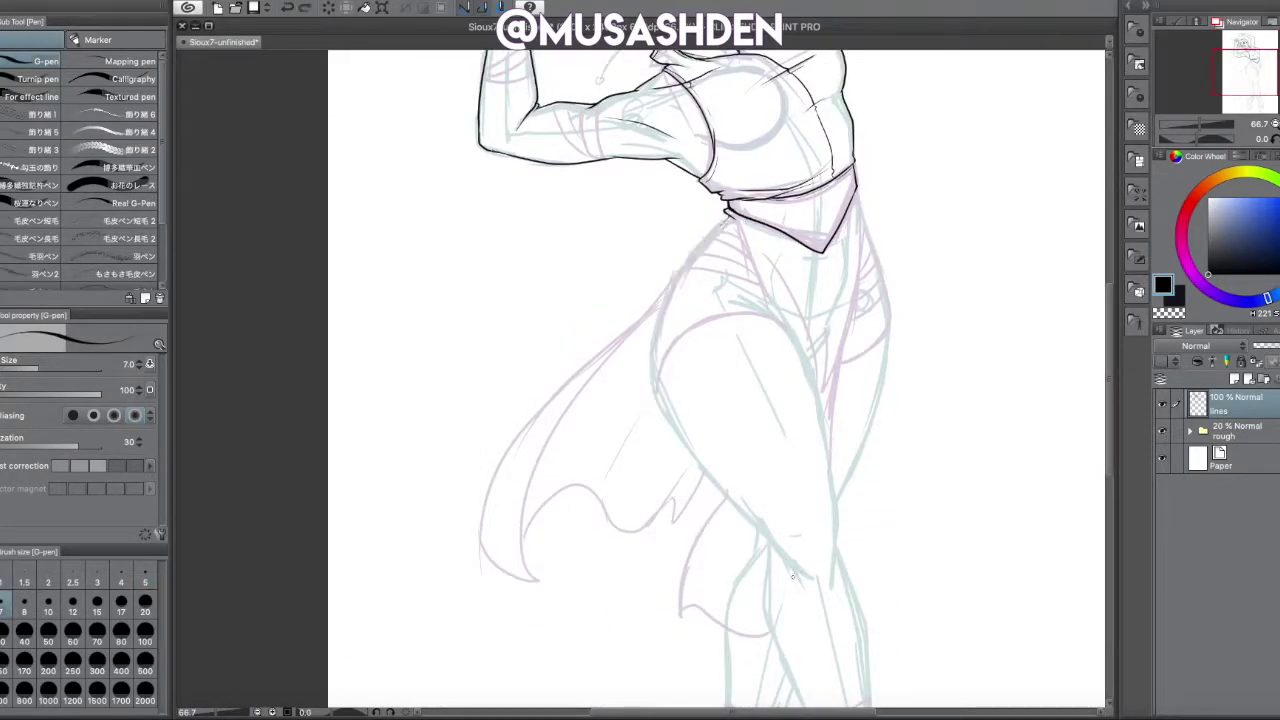
mouse_move(727, 220)
mouse_down()
mouse_move(652, 386)
mouse_move(772, 541)
mouse_up()
key(e)
key(p)
click(1162, 430)
key(e)
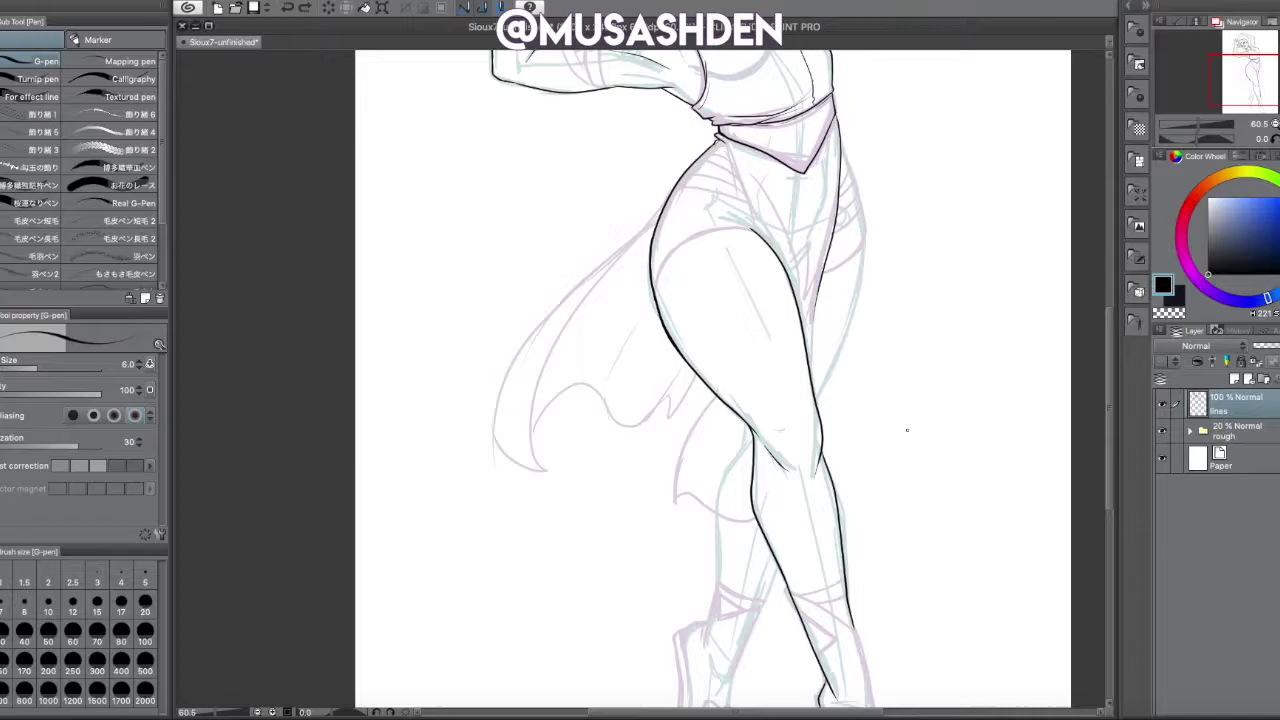
- Ink the outer hip and thigh contour of the back leg, undoing and redrawing the stroke
key(ctrl+alt+0)
drag(818, 125, 784, 576)
key(ctrl+z)
drag(818, 125, 784, 576)
- Ink the back leg's calf and the outline of its shoe with a size 5 G-pen
scroll(762, 614, down, 5)
key(bracketleft)
drag(666, 205, 596, 556)
scroll(685, 540, down, 2)
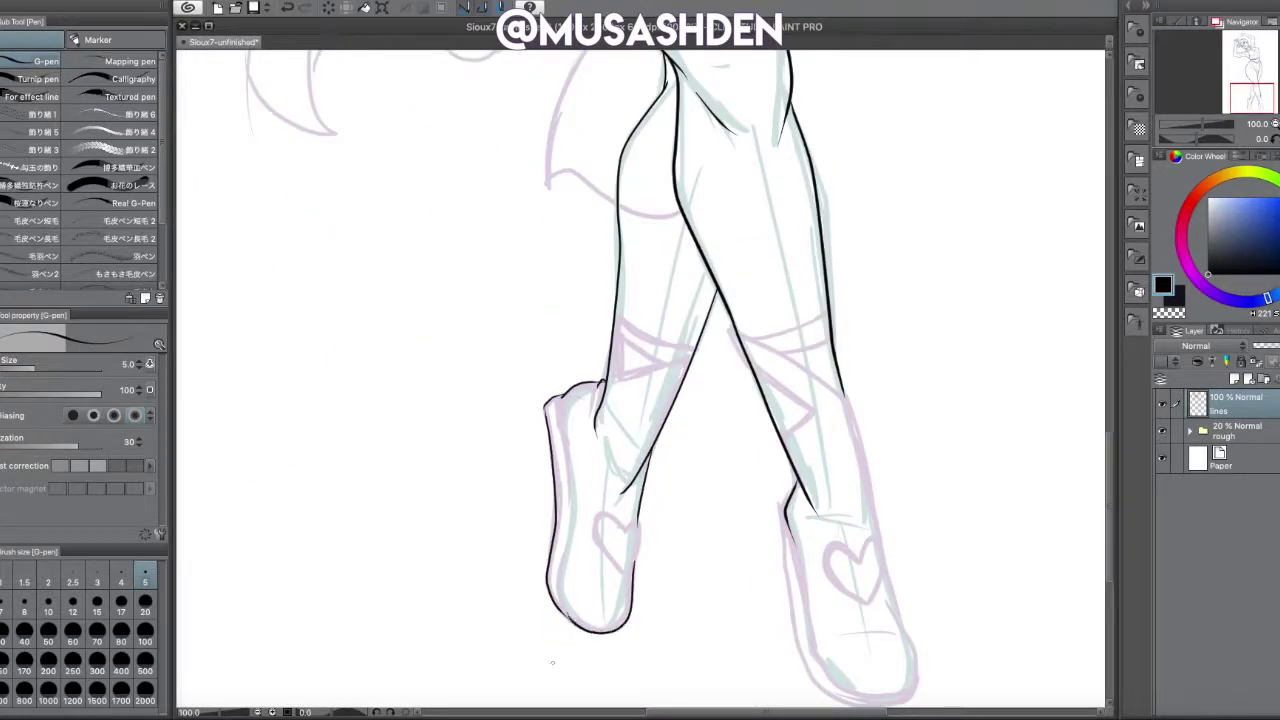
- Clean up the leg lines and thicken the front thigh's contours with a size 8 G-pen
key(e)
scroll(700, 400, up, 5)
scroll(1037, 329, down, 6)
scroll(640, 450, up, 5)
key(p)
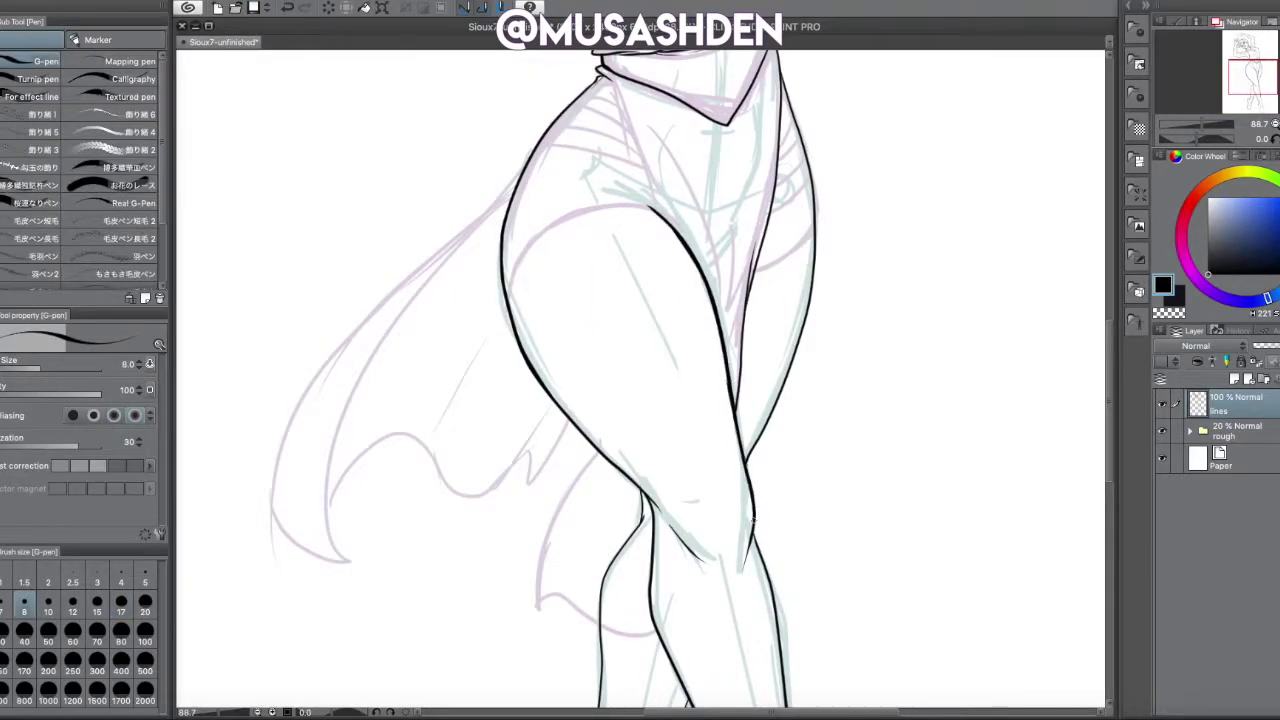
scroll(751, 508, down, 2)
scroll(600, 300, up, 4)
drag(480, 95, 453, 258)
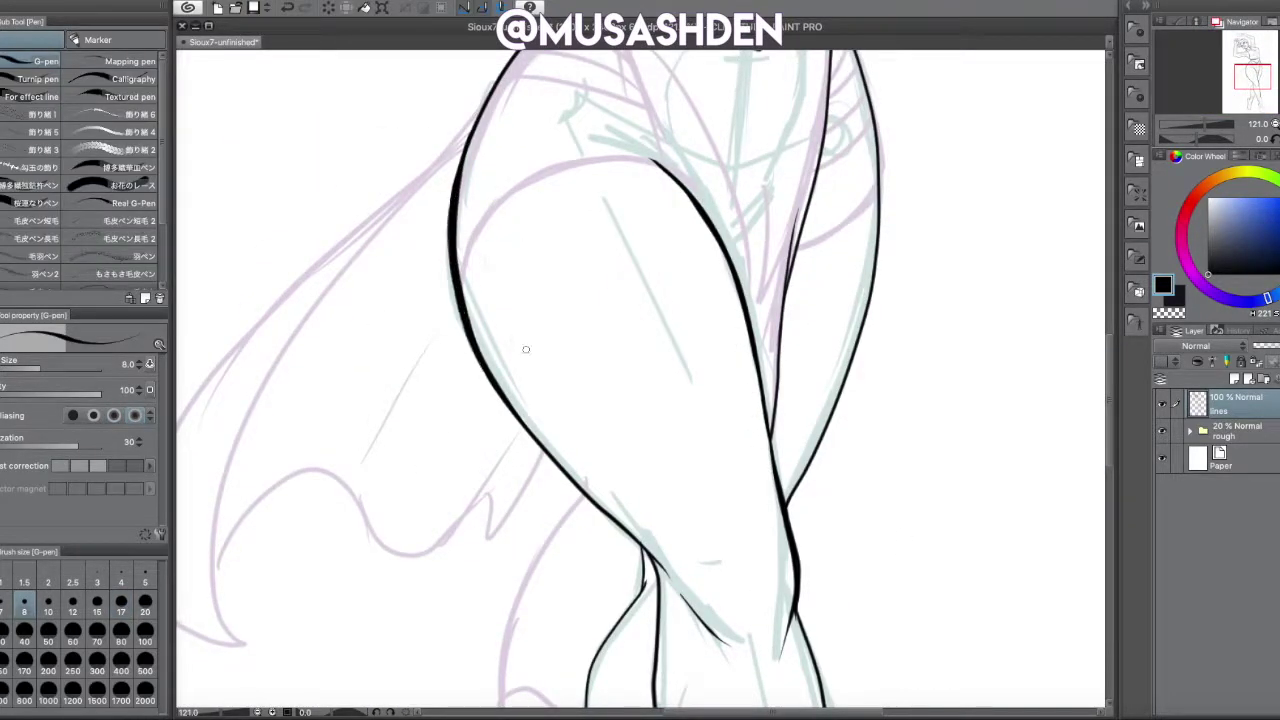
- Ink the front foot's shoe sides and rounded toe, reducing the G-pen to size 6
scroll(520, 428, down, 4)
scroll(704, 494, up, 5)
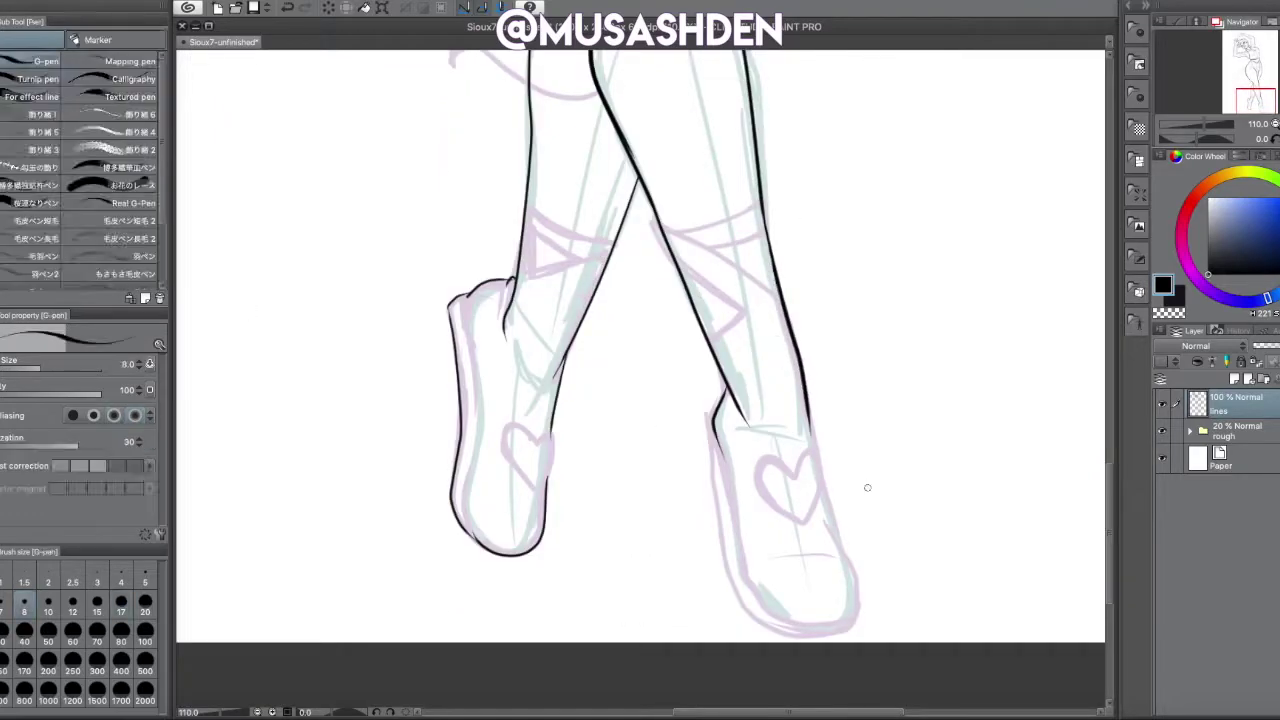
drag(852, 571, 856, 620)
drag(722, 458, 758, 604)
key(bracketleft)
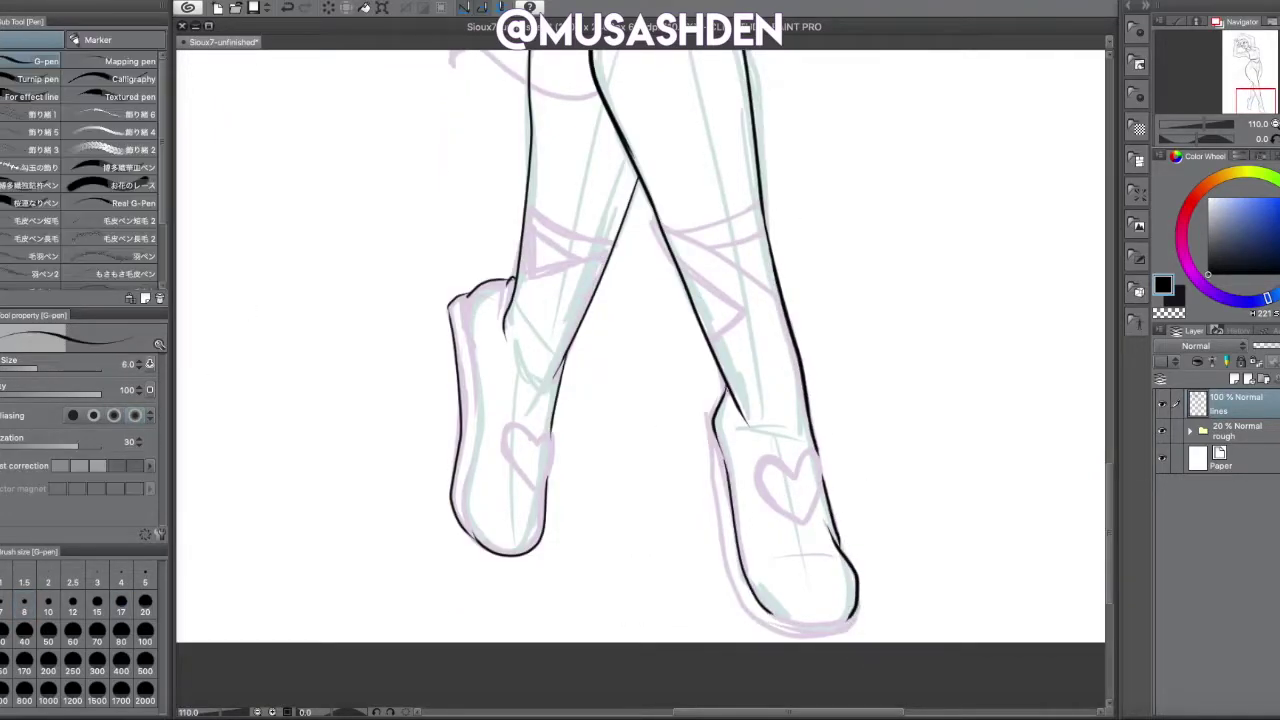
- Close the front shoe's toe and ink the outer edge of its sole, reducing the G-pen to size 3
scroll(505, 522, up, 4)
drag(1006, 615, 1006, 325)
scroll(1006, 325, down, 3)
key(bracketleft)
drag(690, 266, 765, 600)
scroll(860, 237, up, 3)
drag(830, 224, 838, 378)
key(bracketleft)
key(bracketleft)
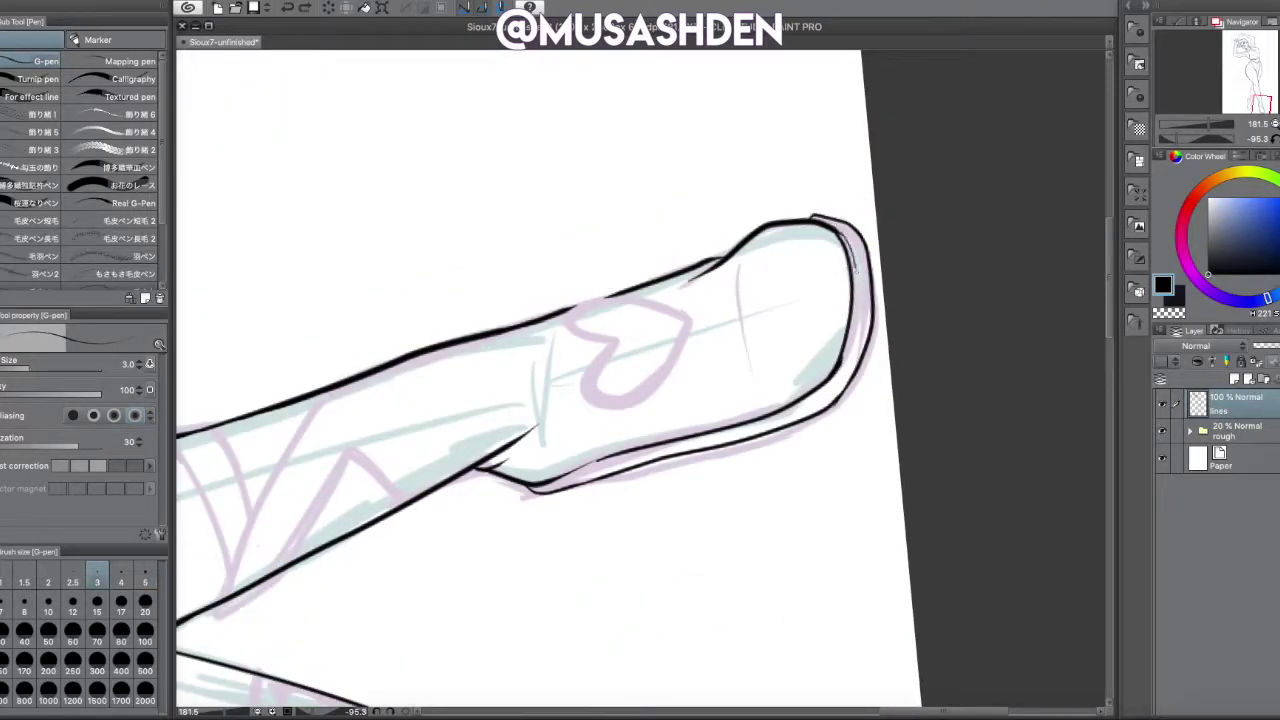
- Ink the heart emblem and the toe creases on the front shoe and clean the heart's edge with the eraser
key(ctrl+alt+0)
key(bracketright)
key(bracketright)
mouse_move(722, 305)
mouse_down()
mouse_move(730, 368)
mouse_move(724, 326)
mouse_up()
key(e)
scroll(720, 320, up, 4)
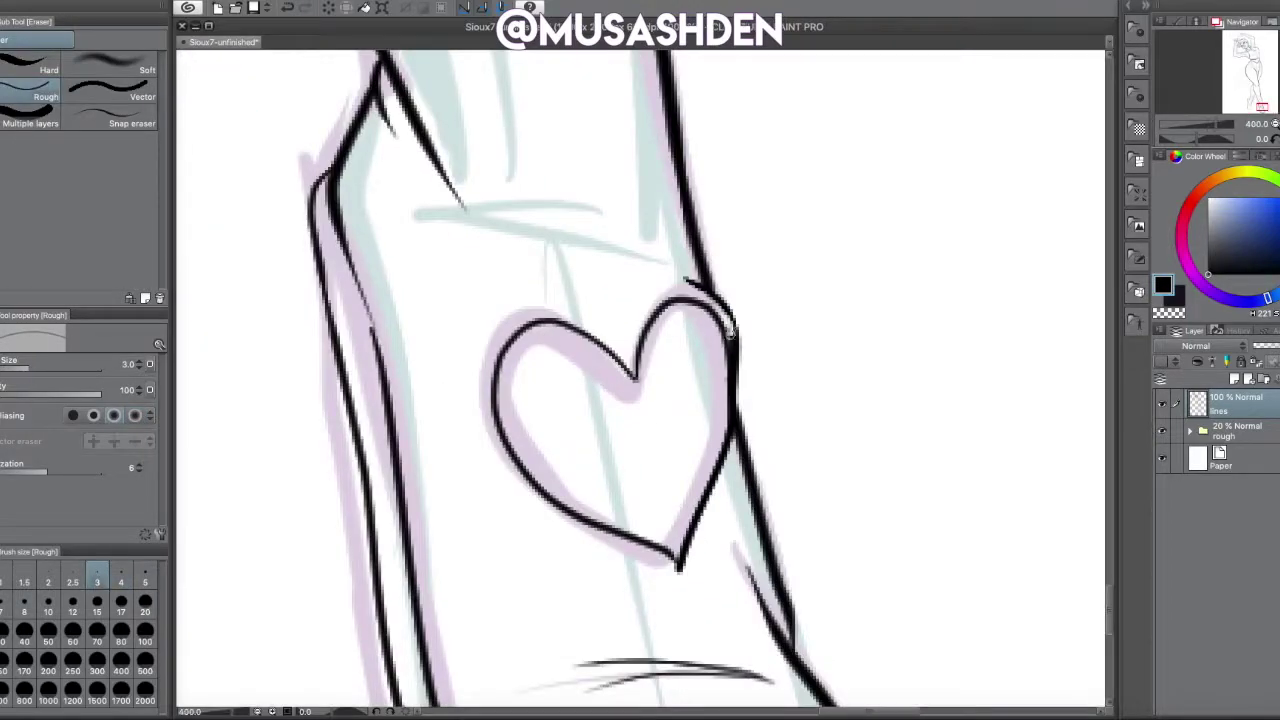
- Erase and re-ink the heart emblem's lower edges on the front shoe and add a thin outer outline with a size 3 G-pen
key(p)
key(e)
drag(508, 474, 690, 570)
key(p)
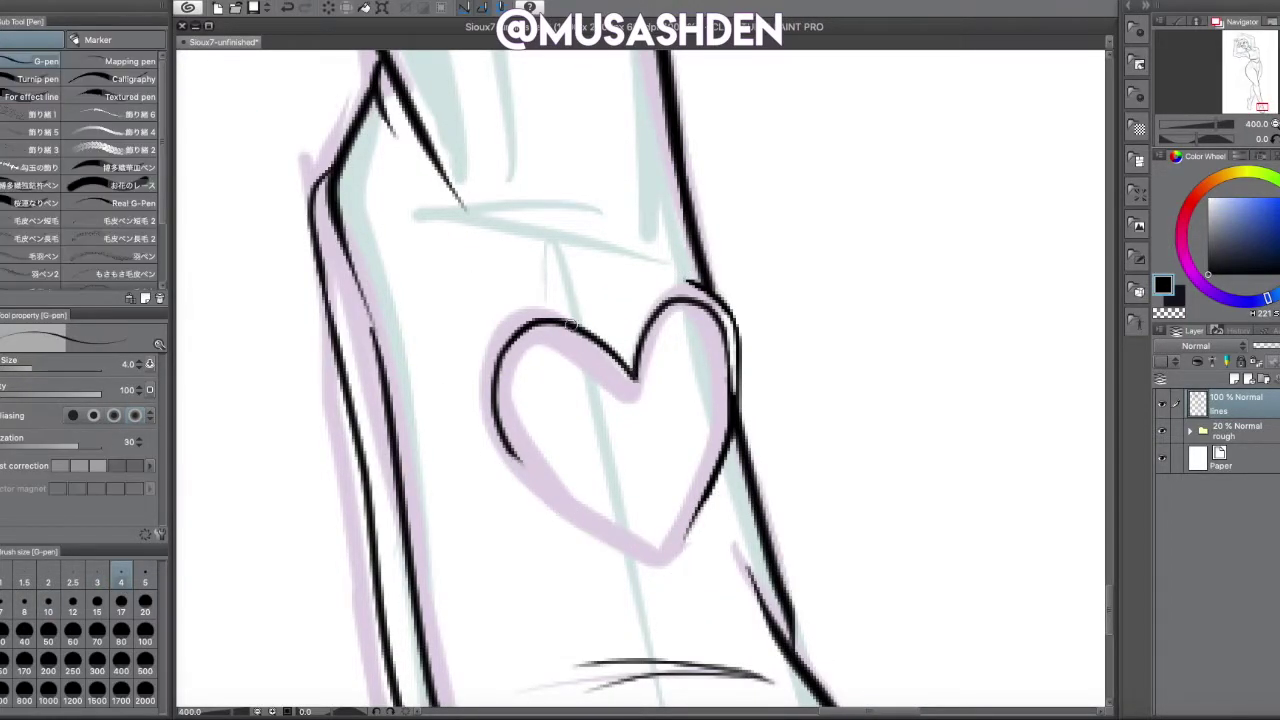
drag(530, 326, 682, 540)
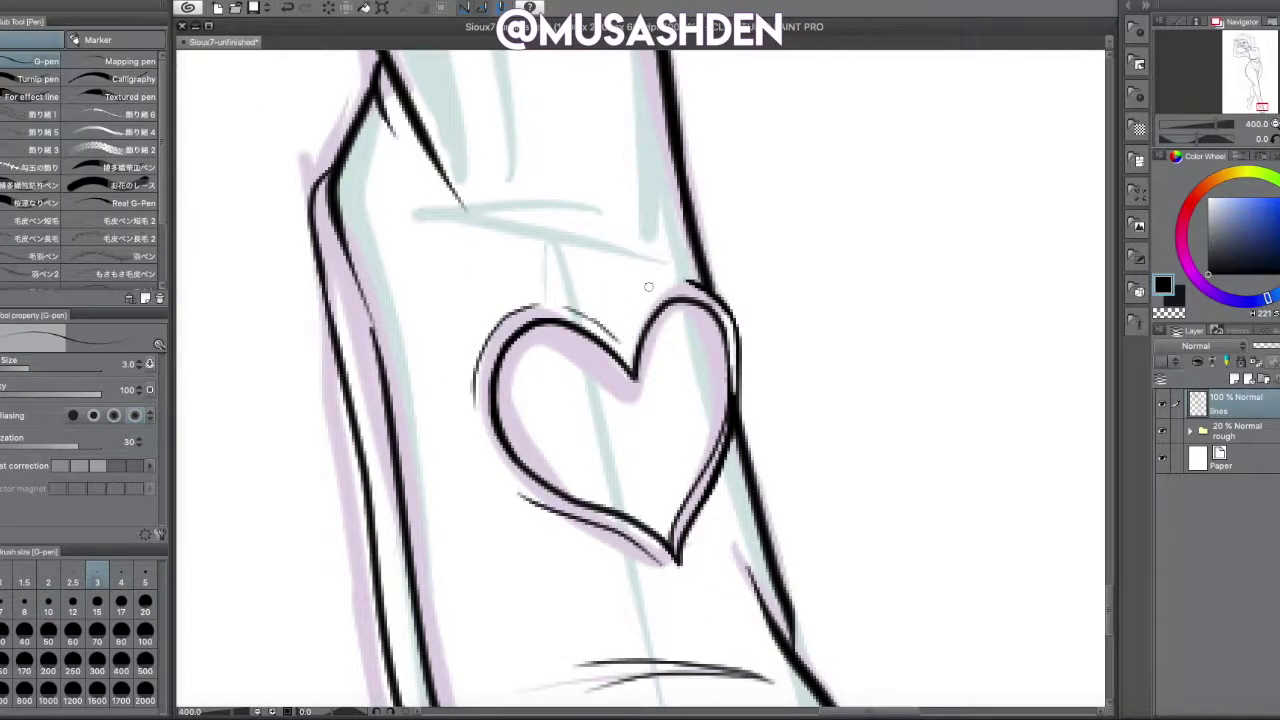
- Ink the crossed straps and the top band around the front calf with a size 6 G-pen
scroll(640, 380, down, 10)
click(1162, 430)
scroll(640, 380, up, 6)
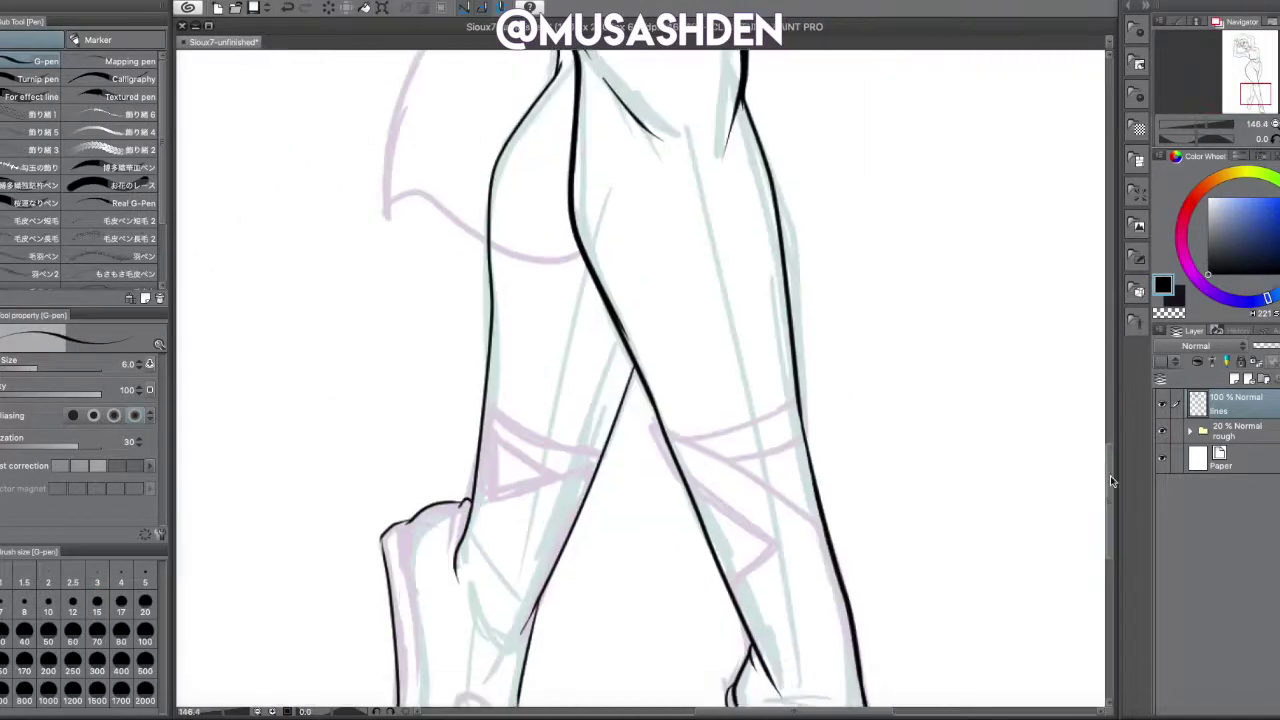
key(e)
key(p)
mouse_move(660, 232)
mouse_down()
mouse_move(718, 308)
mouse_move(840, 384)
mouse_move(836, 394)
mouse_move(681, 274)
mouse_up()
key(e)
key(bracketleft)
key(p)
scroll(682, 274, down, 2)
drag(682, 372, 752, 278)
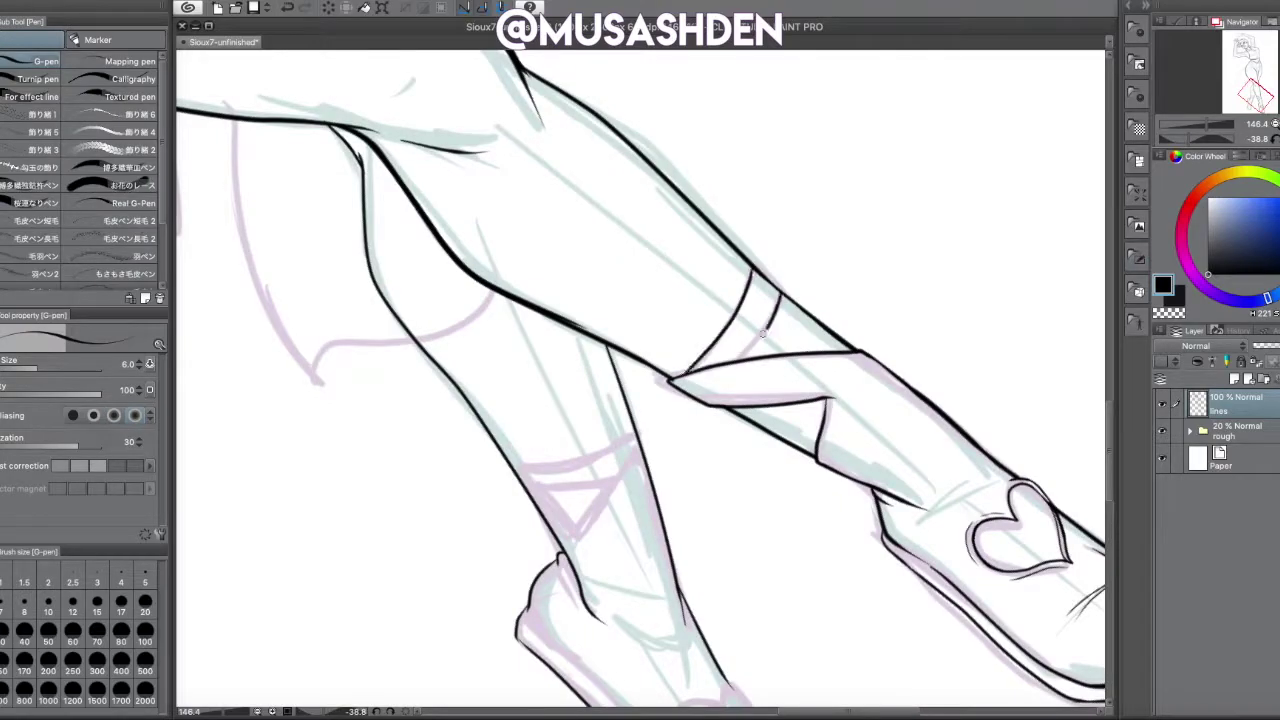
- Close the calf band's lower edge and outer side and clean its contour, reducing the G-pen to size 3
drag(734, 360, 784, 290)
key(e)
scroll(598, 505, up, 4)
drag(801, 362, 816, 424)
key(p)
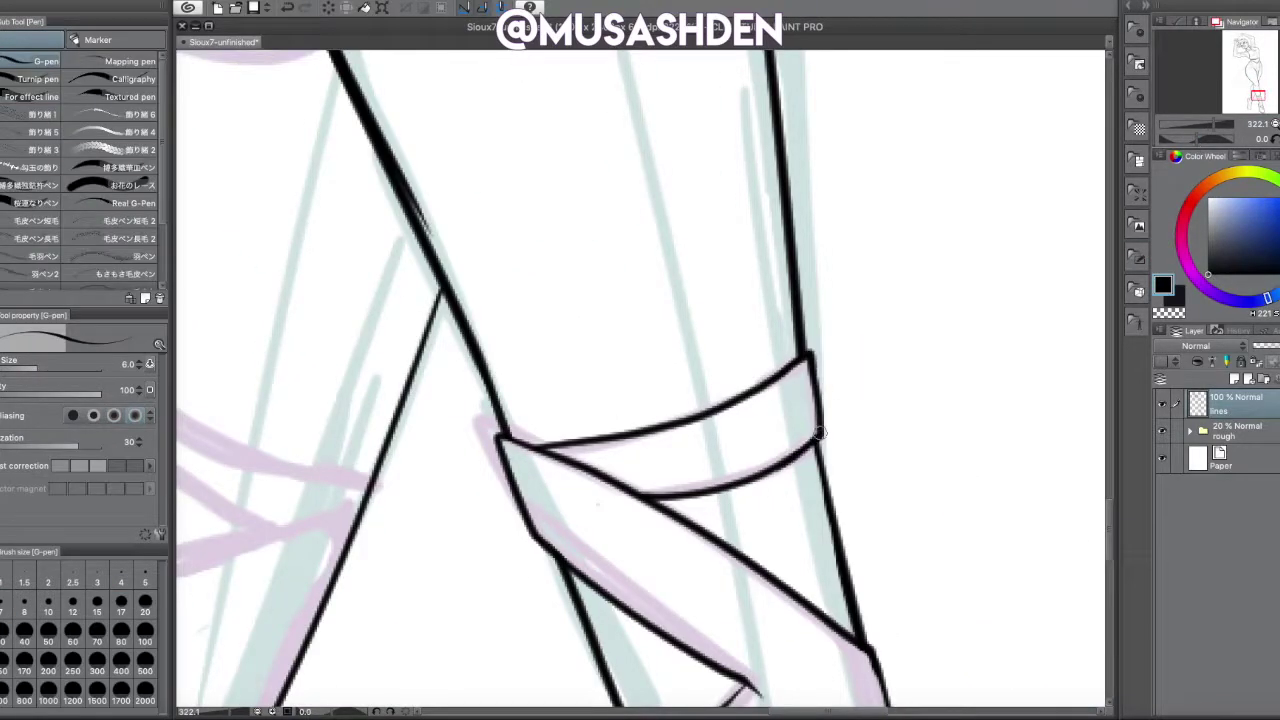
click(97, 590)
drag(540, 170, 530, 400)
scroll(640, 380, down, 6)
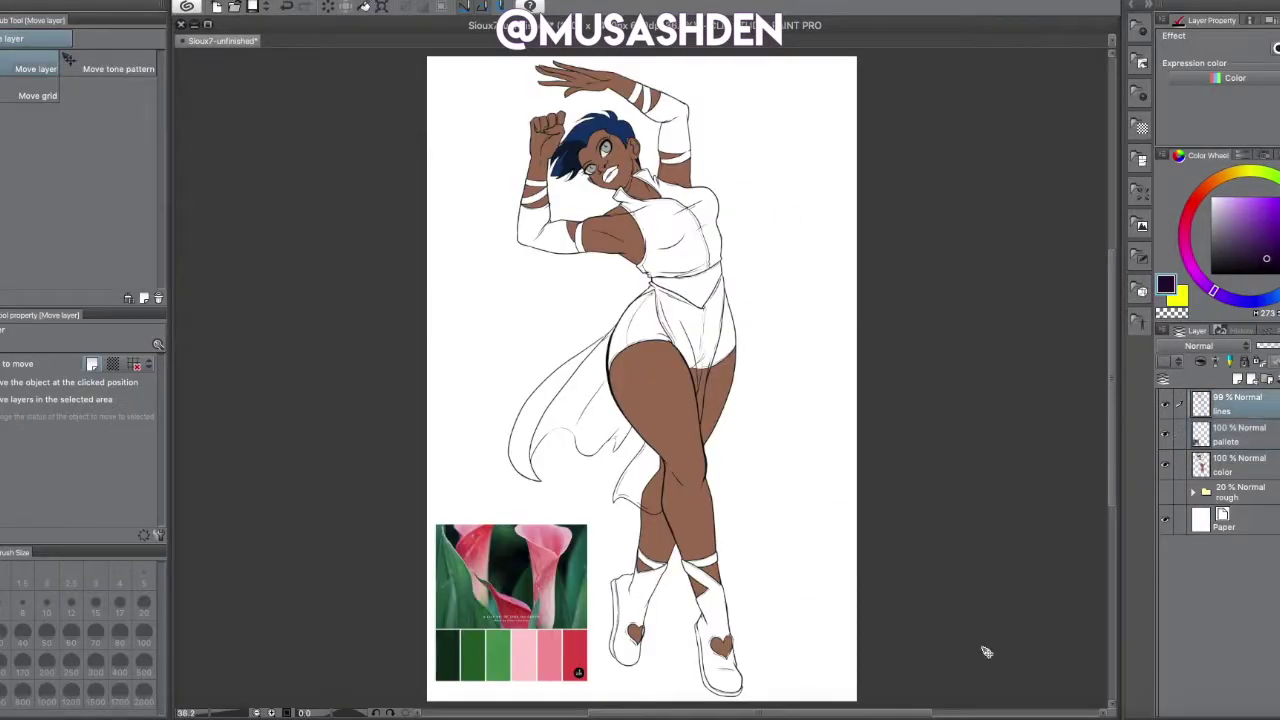
- Paint a lighter green trim along the dark green top's armhole, neckline and centre seam with a size 7 Milli pen
click(578, 672)
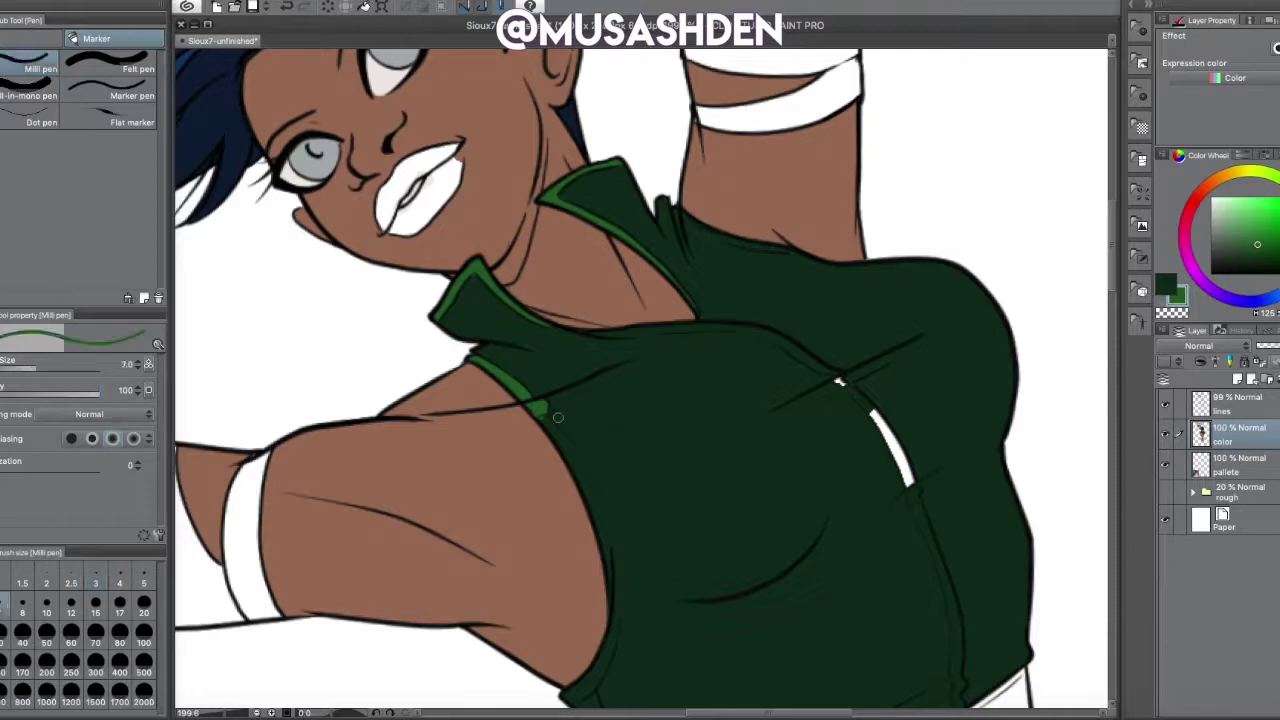
drag(606, 535, 585, 690)
scroll(600, 450, down, 3)
mouse_move(765, 228)
mouse_down()
mouse_move(835, 268)
mouse_move(910, 378)
mouse_up()
drag(927, 431, 958, 604)
scroll(640, 400, up, 8)
key(bracketleft)
alt+click(522, 374)
scroll(522, 374, down, 5)
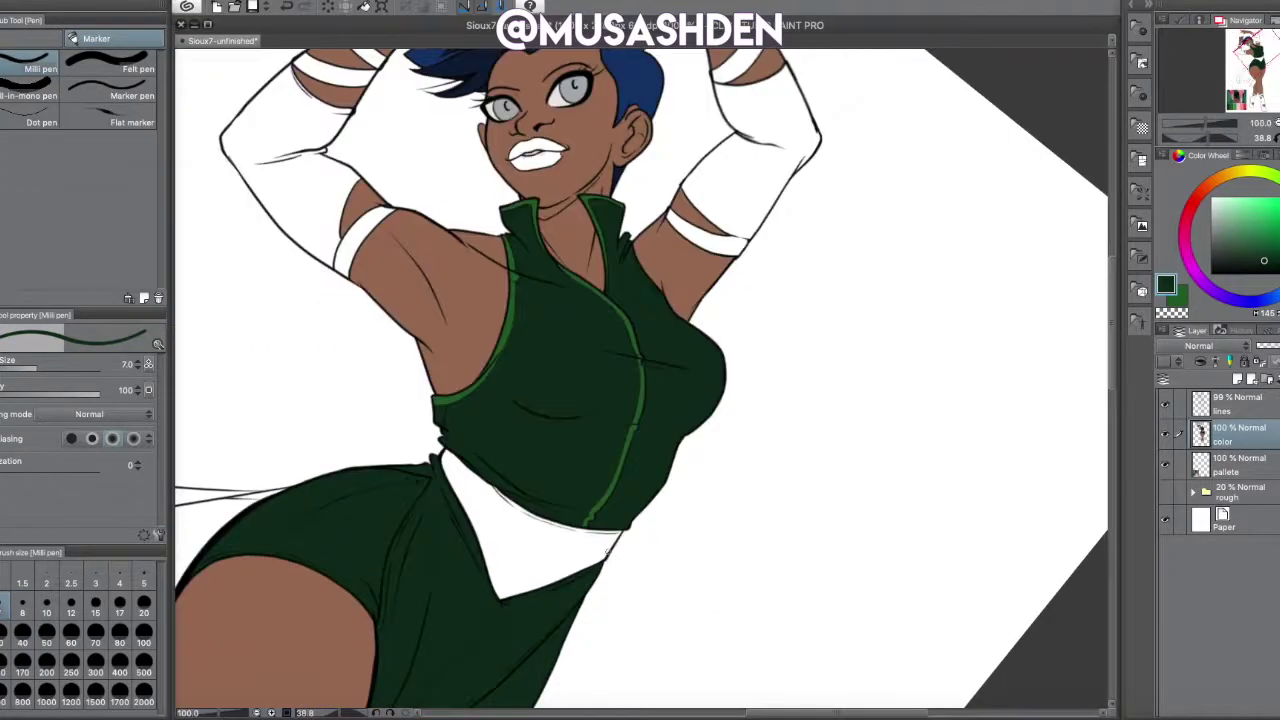
- Colour the skirt's front panel and trailing cloth light green on the sheer layer
scroll(687, 529, up, 5)
scroll(732, 463, down, 5)
scroll(1065, 240, up, 6)
scroll(1065, 240, down, 5)
scroll(760, 400, up, 4)
mouse_move(792, 392)
mouse_down()
mouse_move(700, 435)
mouse_move(680, 515)
mouse_up()
key(bracketright)
key(bracketright)
key(bracketleft)
key(bracketleft)
key(bracketleft)
key(bracketleft)
key(bracketleft)
mouse_move(717, 450)
mouse_down()
mouse_move(790, 420)
mouse_move(740, 500)
mouse_move(700, 515)
mouse_up()
scroll(770, 392, down, 6)
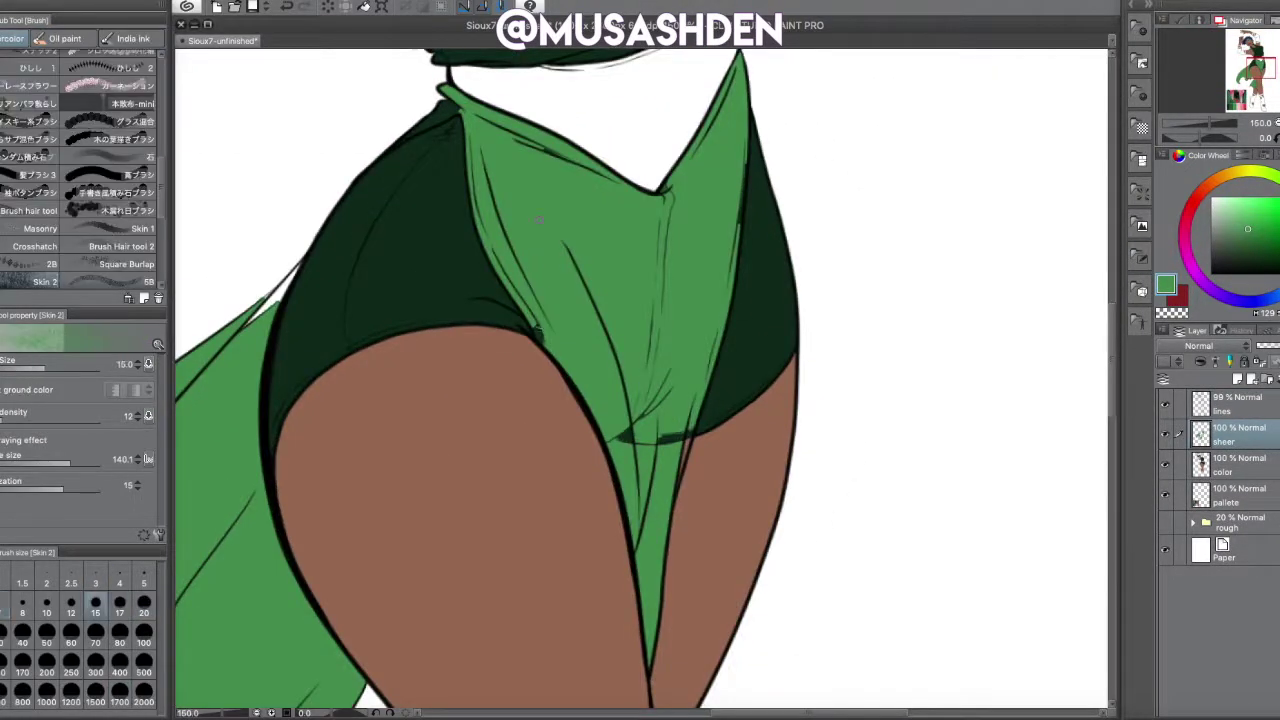
- Fill the sheer green out to the skirt's edge at the hip with a size 5 Milli pen
key(p)
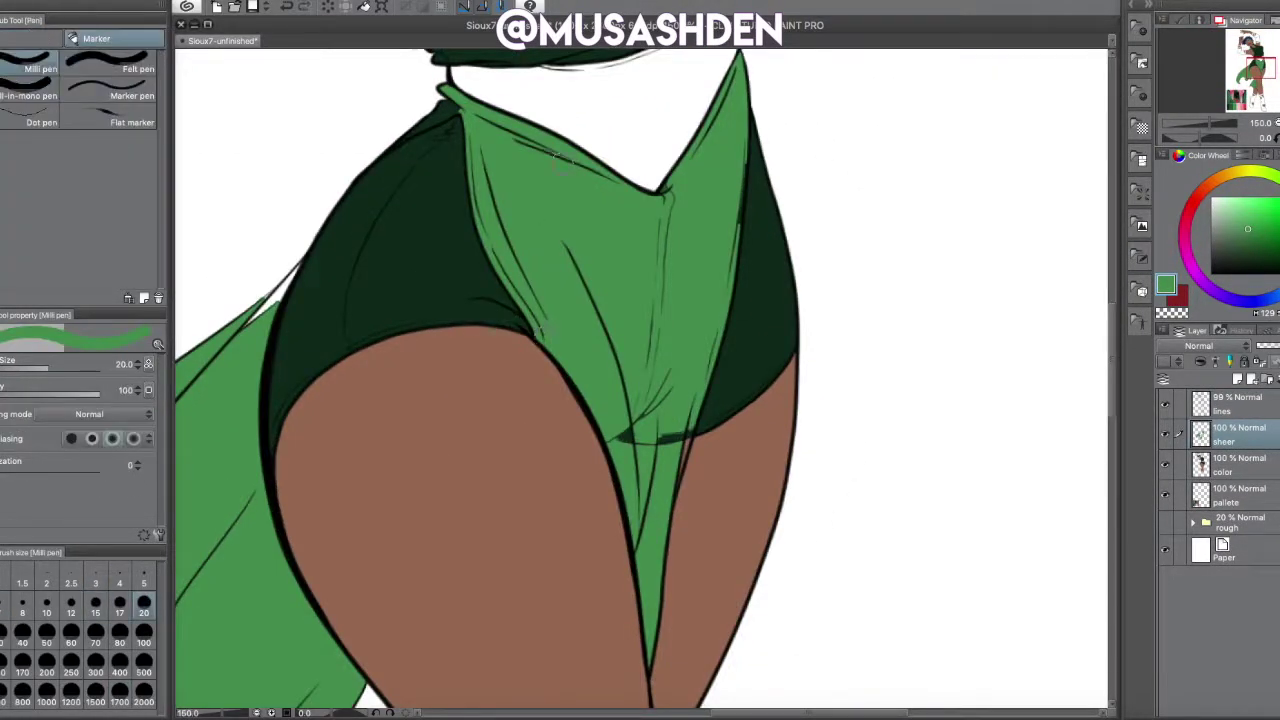
click(143, 583)
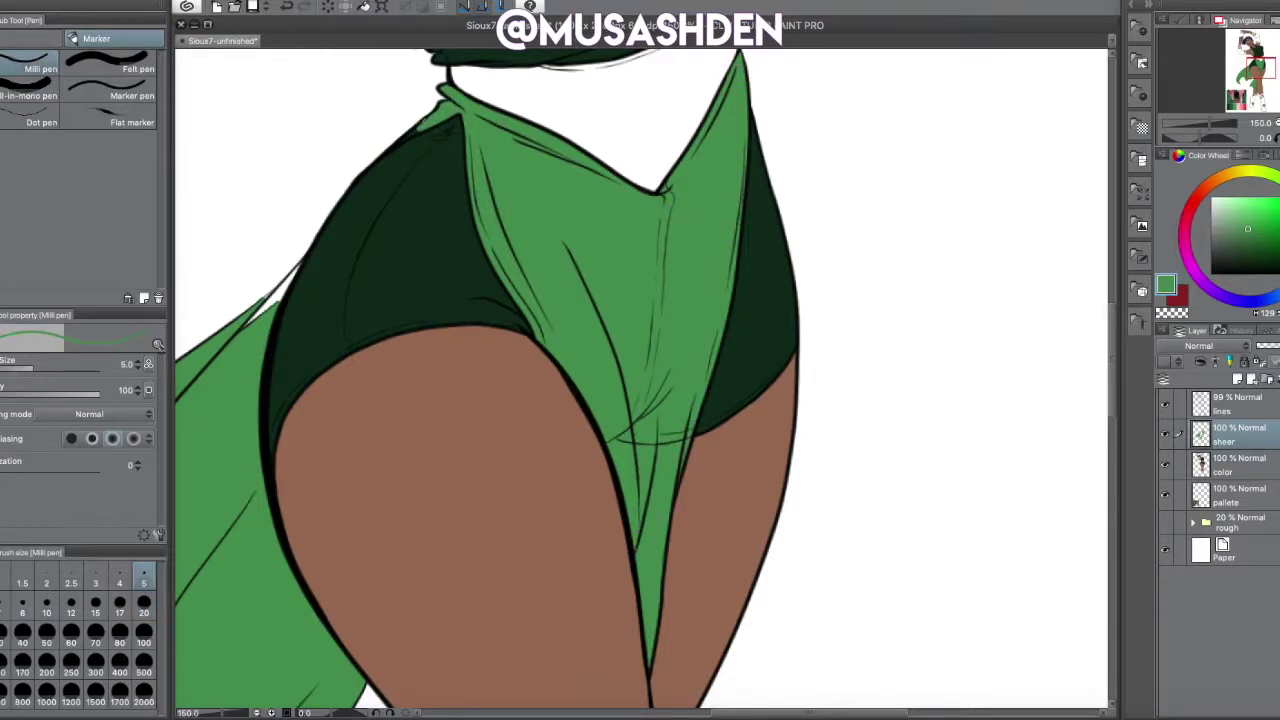
drag(263, 292, 618, 292)
key(p)
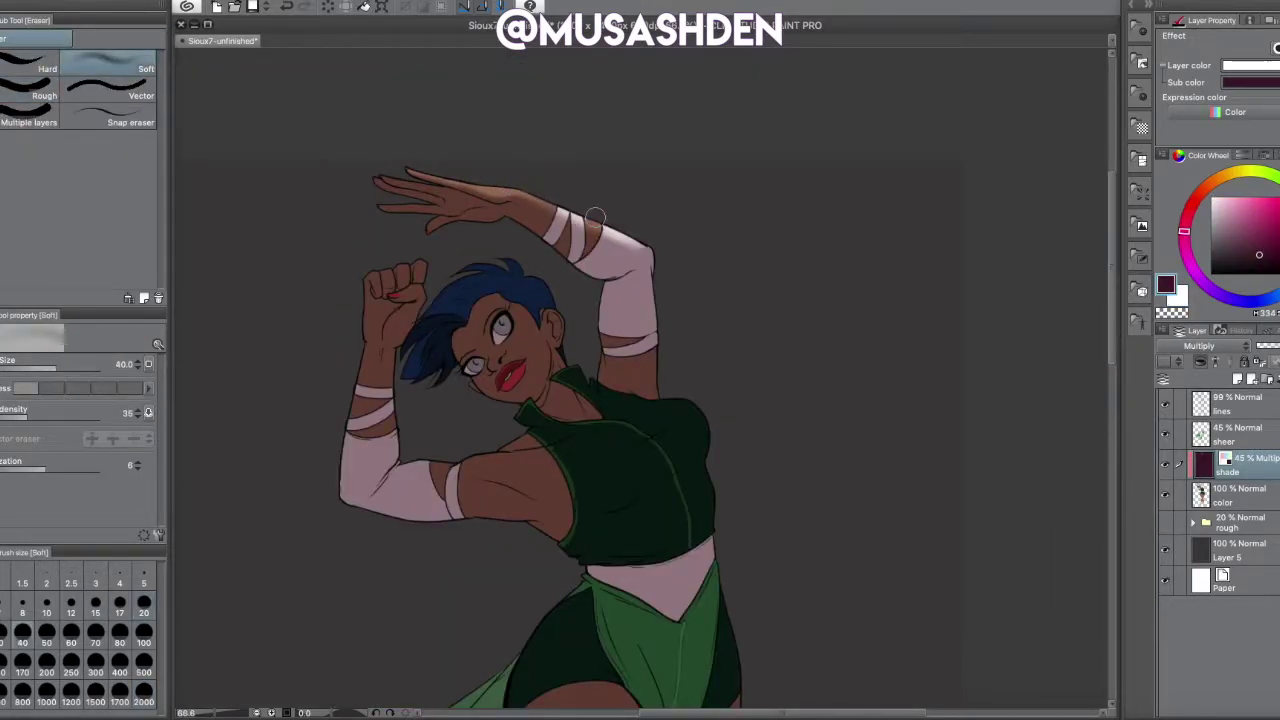
- Erase soft light areas from the shade layer on the raised arm's wraps, both eyes and the nose with the Soft eraser
drag(565, 202, 610, 240)
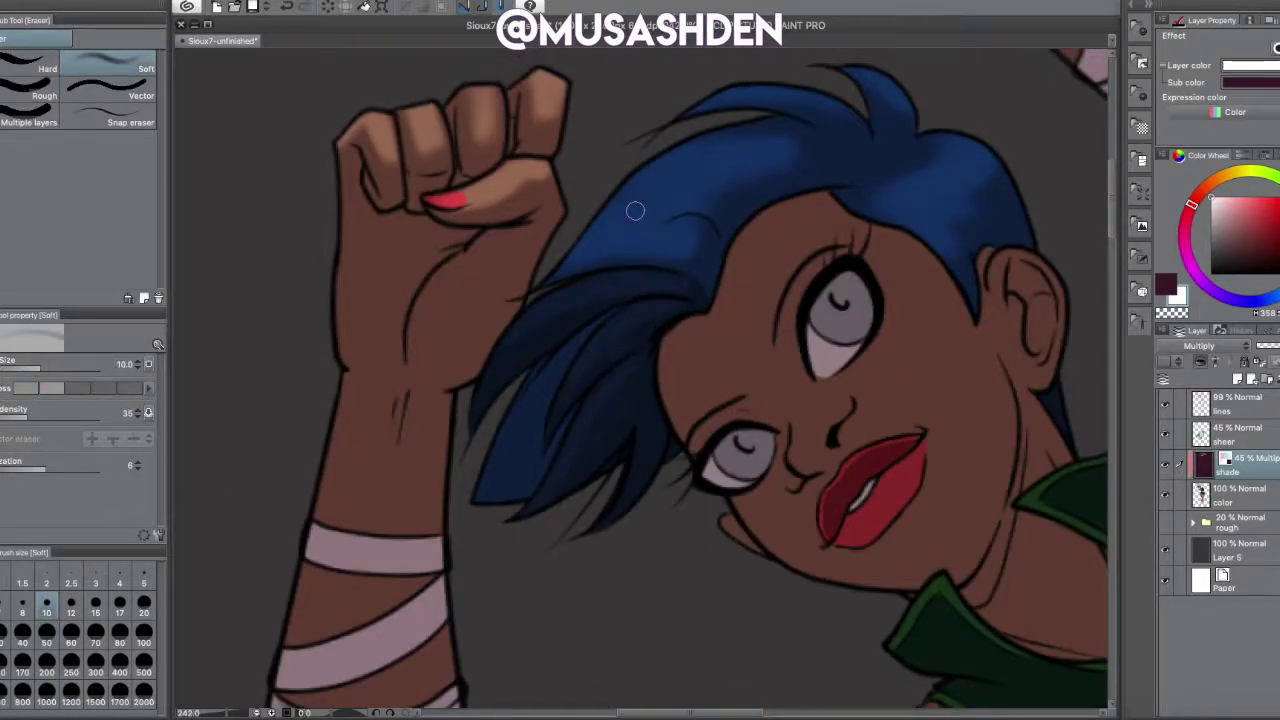
drag(845, 300, 850, 350)
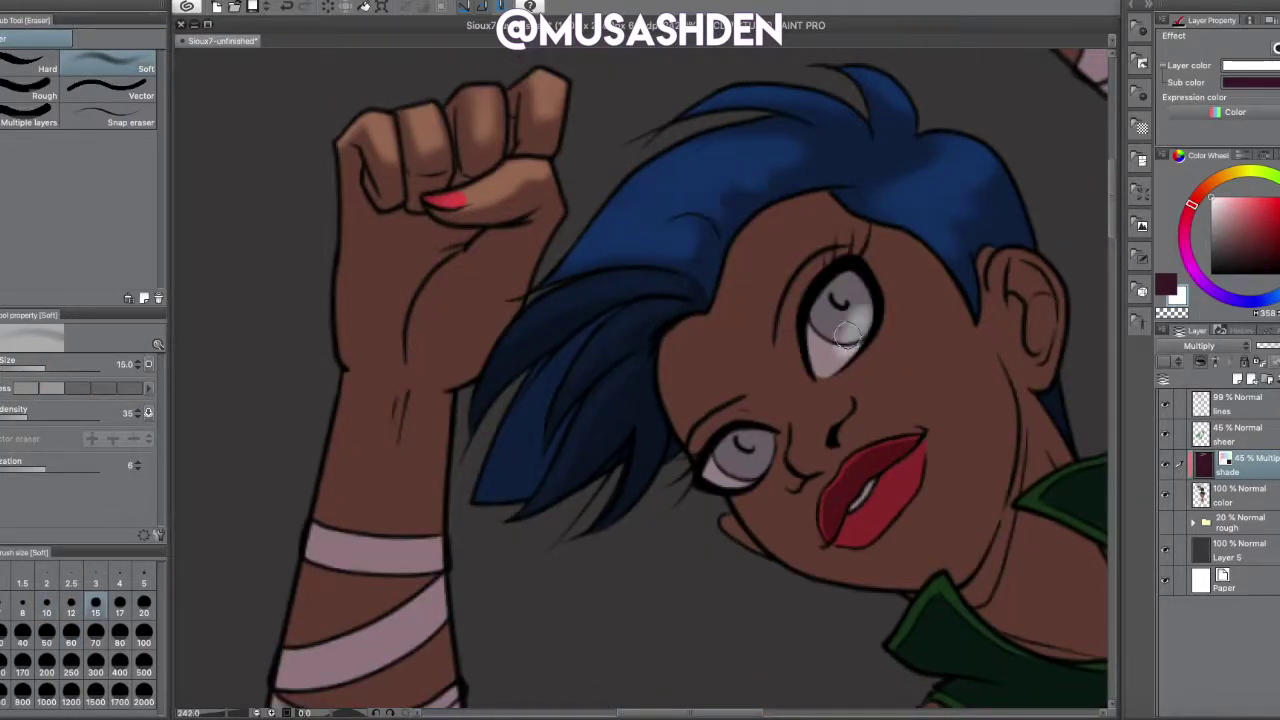
drag(740, 445, 765, 470)
drag(830, 400, 806, 414)
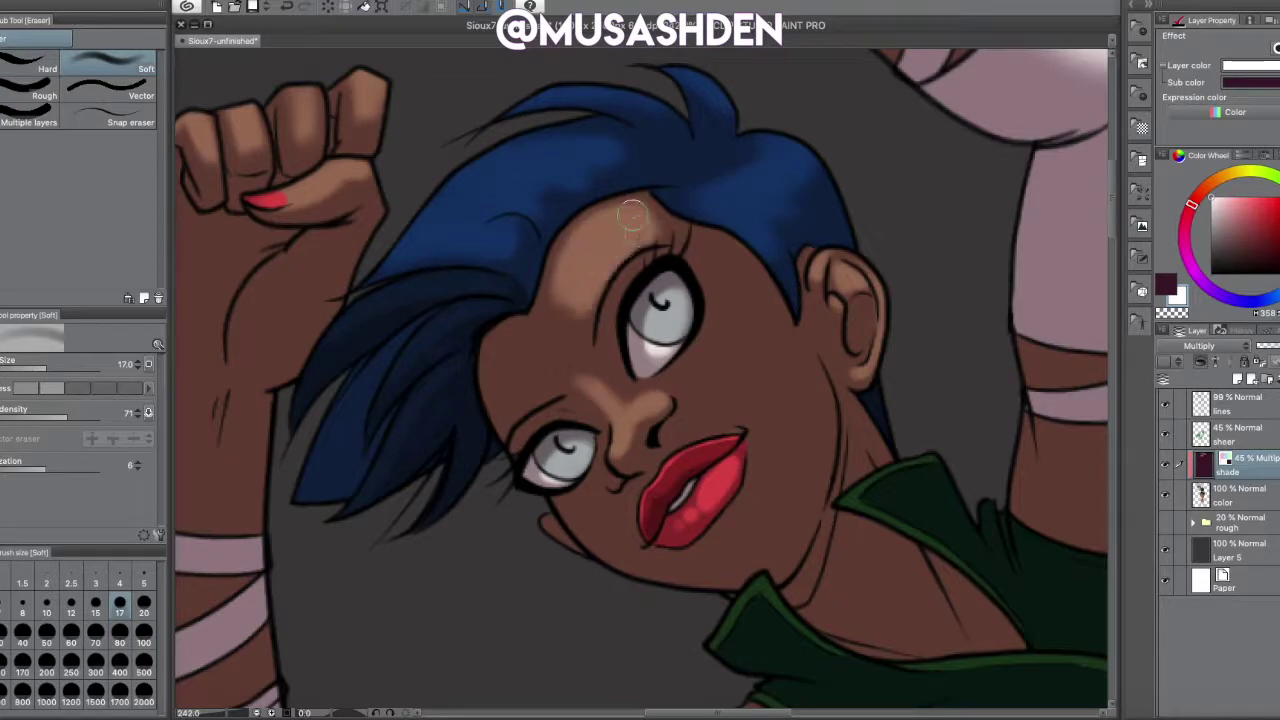
- Refine the shading on the forehead and around the eye with a size 50 soft airbrush and a size 4 Soft eraser
key(b)
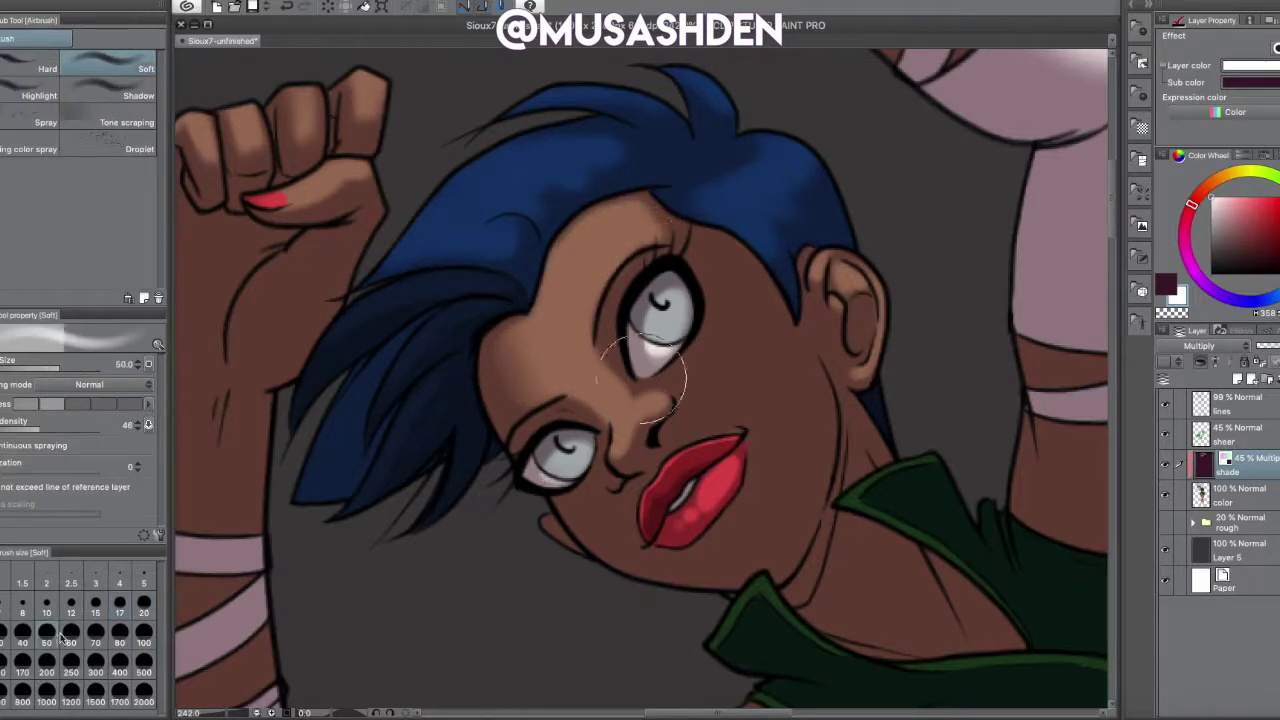
key(e)
click(119, 587)
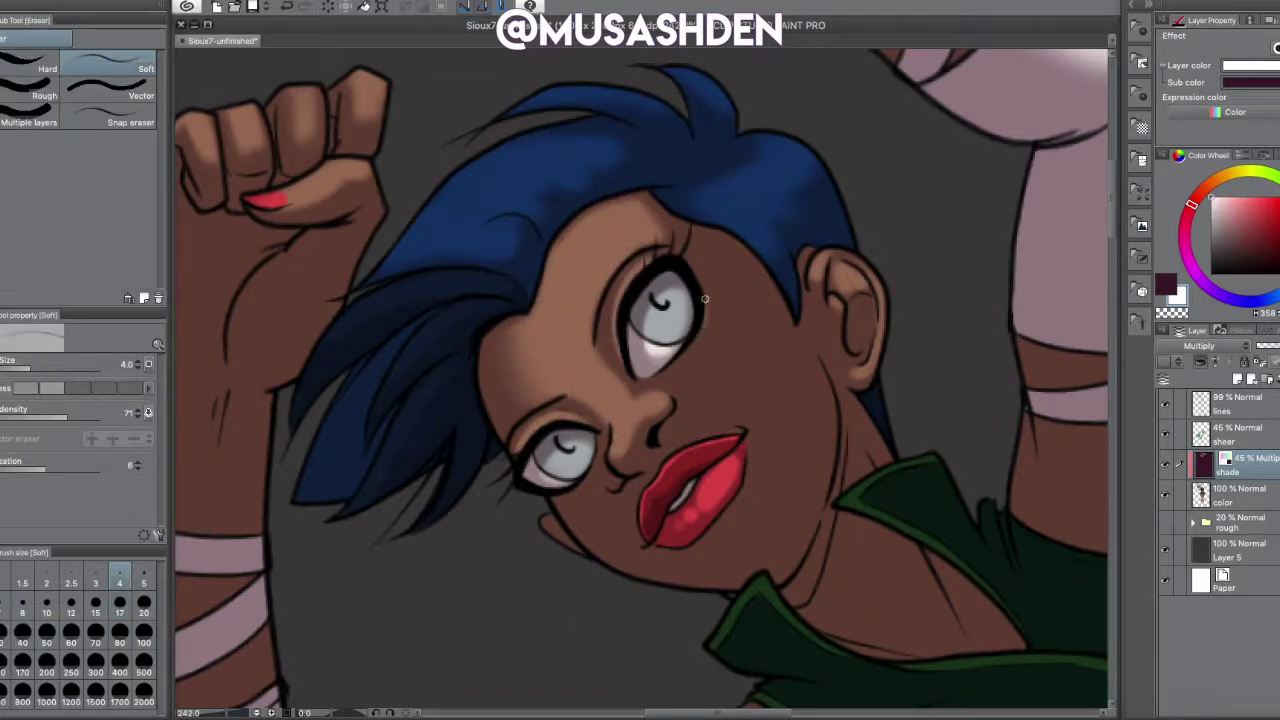
key(ctrl+0)
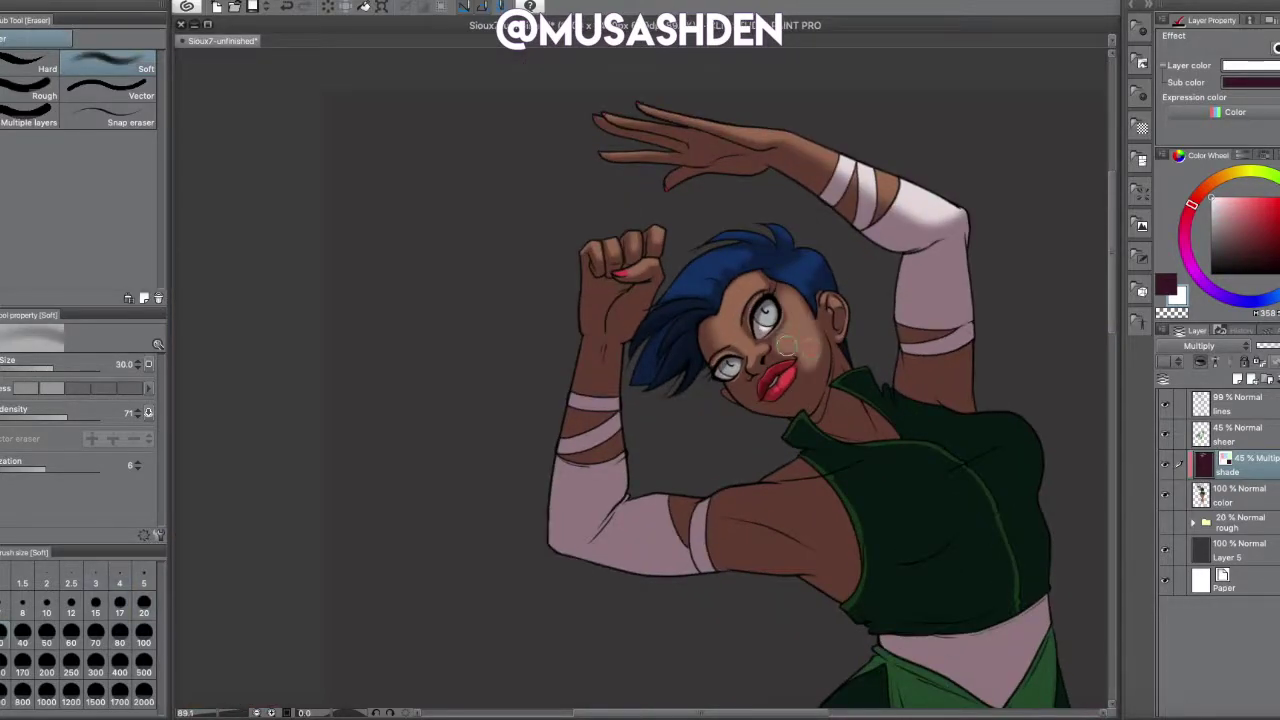
- Soften the shading on the cheek and around the lips with a size 15 airbrush and the Finger tip blender
key(b)
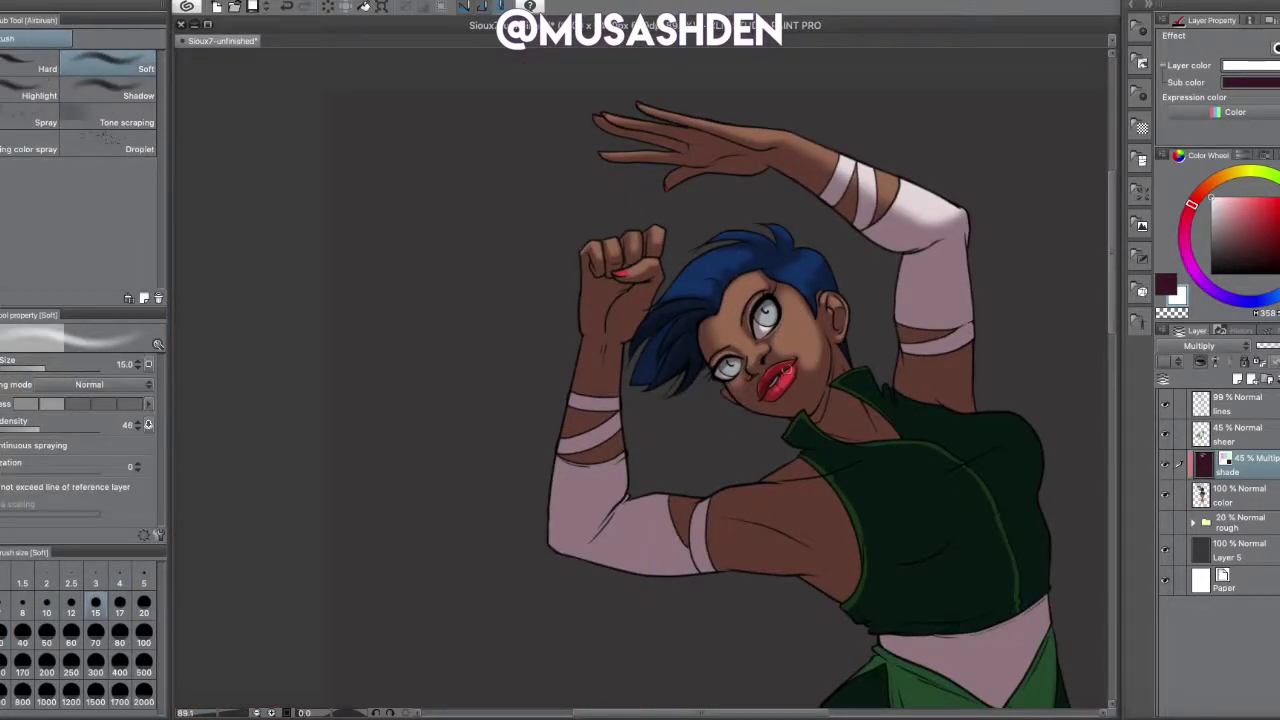
key(j)
scroll(770, 375, up, 5)
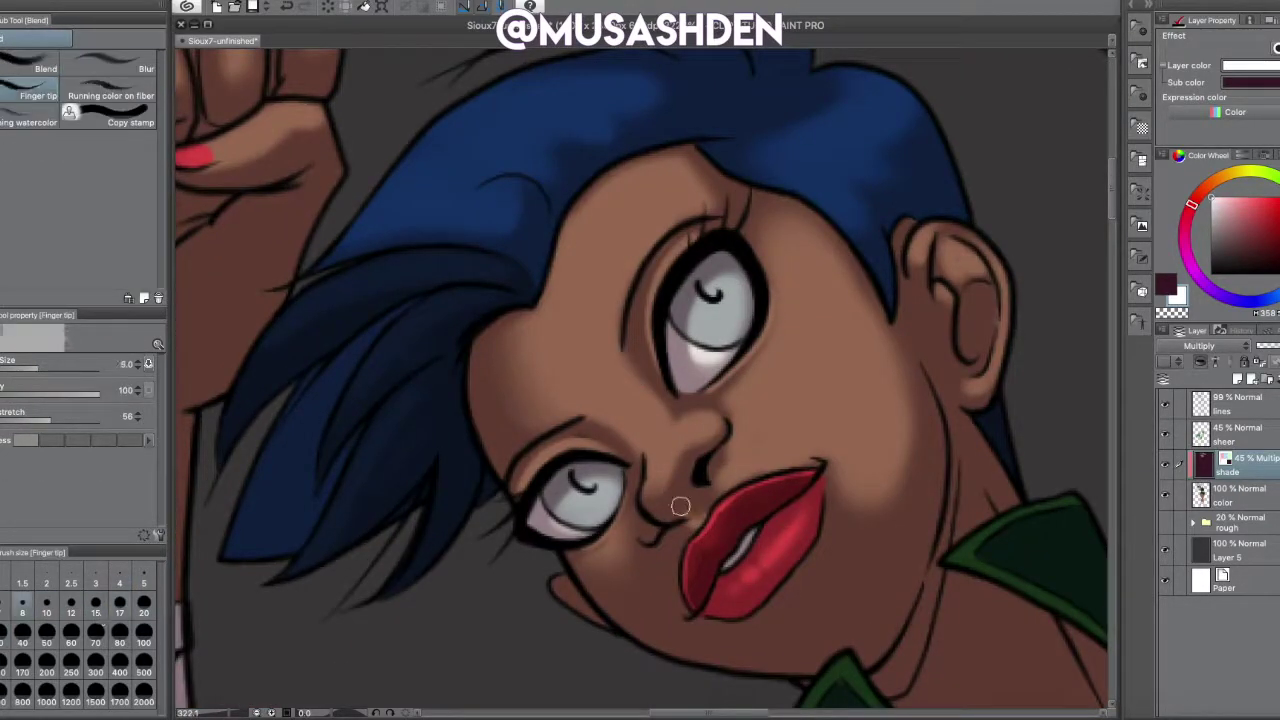
scroll(452, 481, down, 3)
- Lighten the chin, jaw and top of the hair with the Soft eraser, reducing its size to 12
key(e)
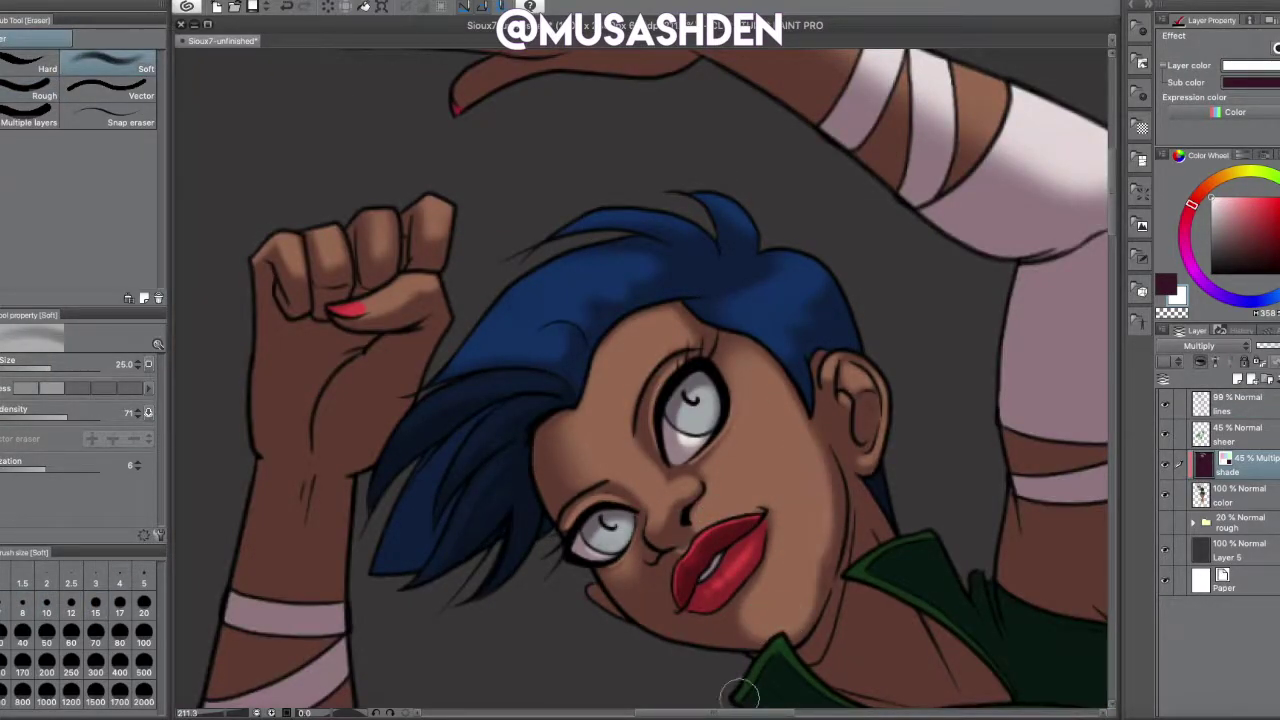
key(bracketleft)
key(bracketleft)
key(bracketleft)
key(bracketleft)
key(bracketleft)
key(bracketleft)
key(bracketleft)
key(bracketright)
key(bracketright)
key(bracketright)
key(bracketright)
key(bracketright)
key(bracketright)
key(bracketright)
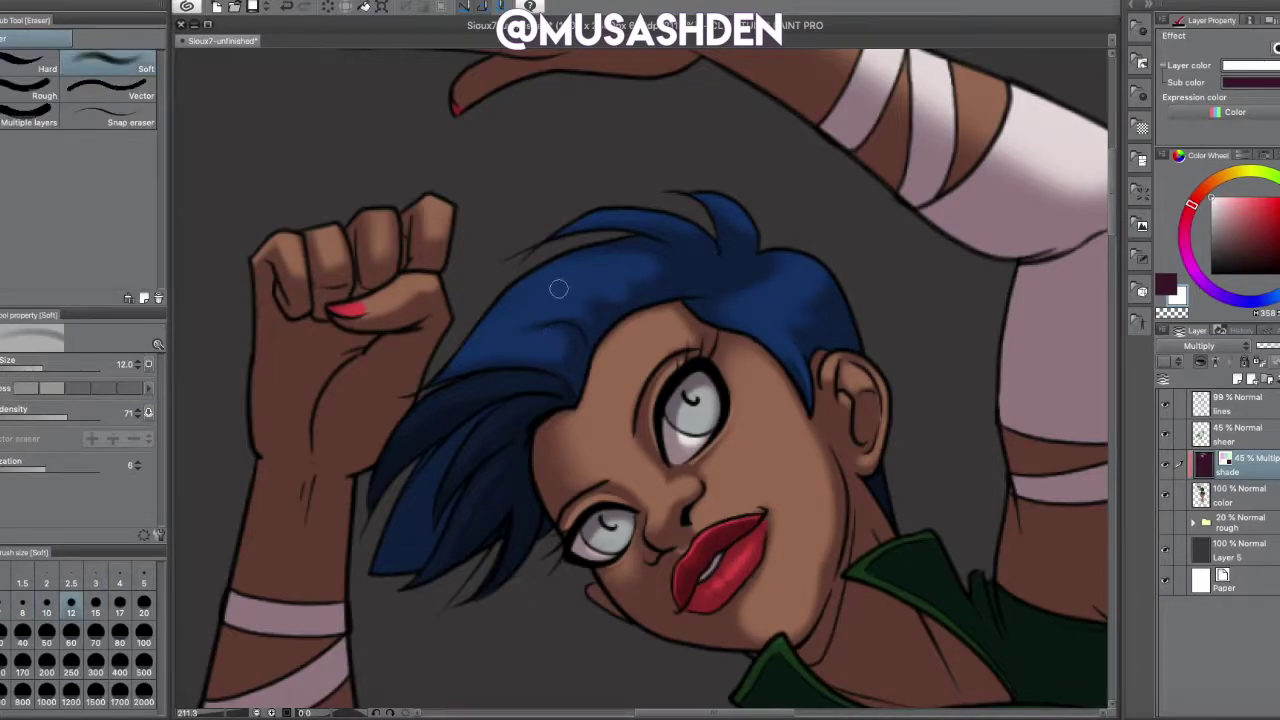
- Refine the shading of the lower face with a size 17 soft airbrush and a size 4 Soft eraser
scroll(820, 447, down, 3)
key(b)
scroll(523, 346, up, 7)
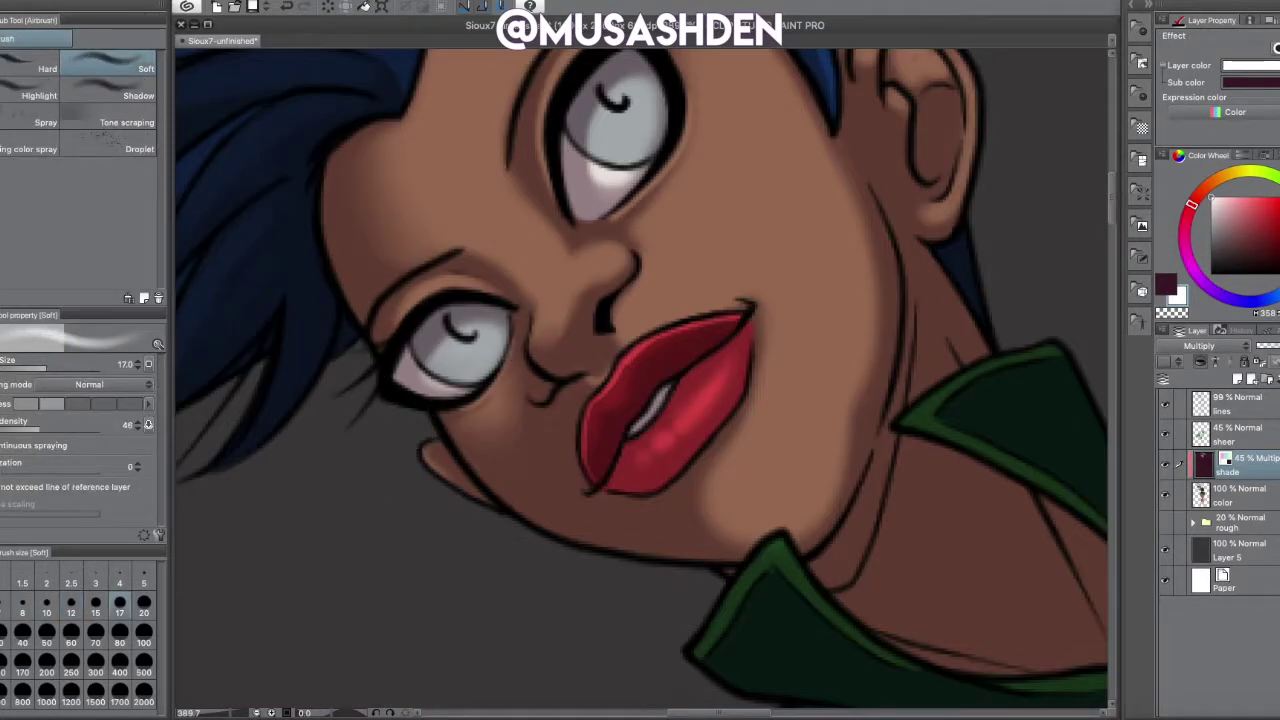
key(e)
scroll(466, 457, down, 7)
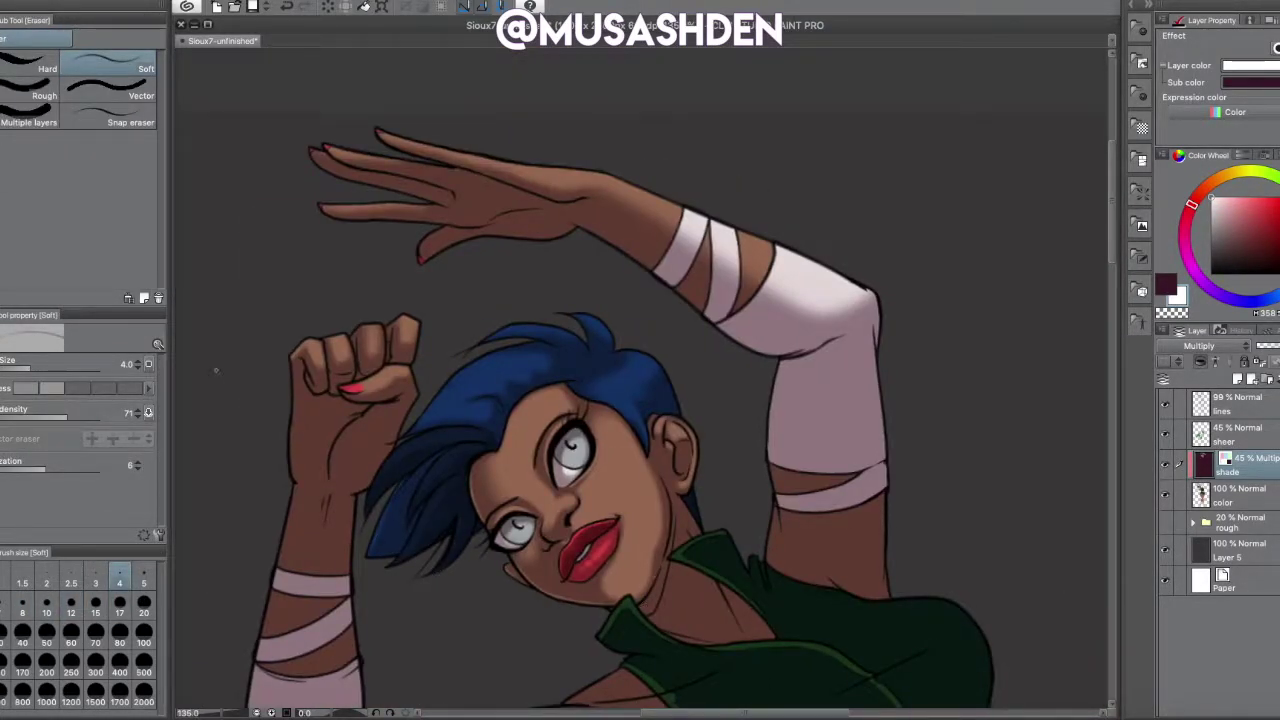
- Restore the face and neck selection, shade along the face's edges with a size 15 soft airbrush and deselect
key(b)
key(ctrl+shift+d)
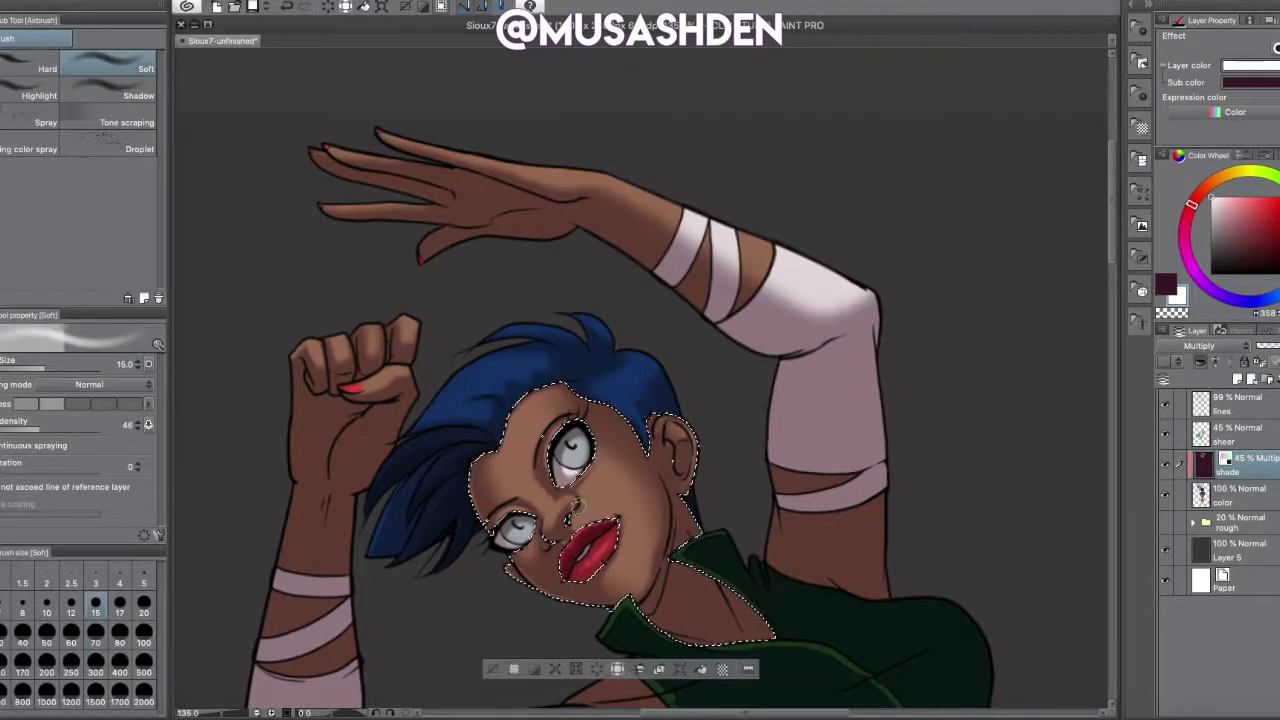
key(ctrl+d)
scroll(1115, 312, down, 3)
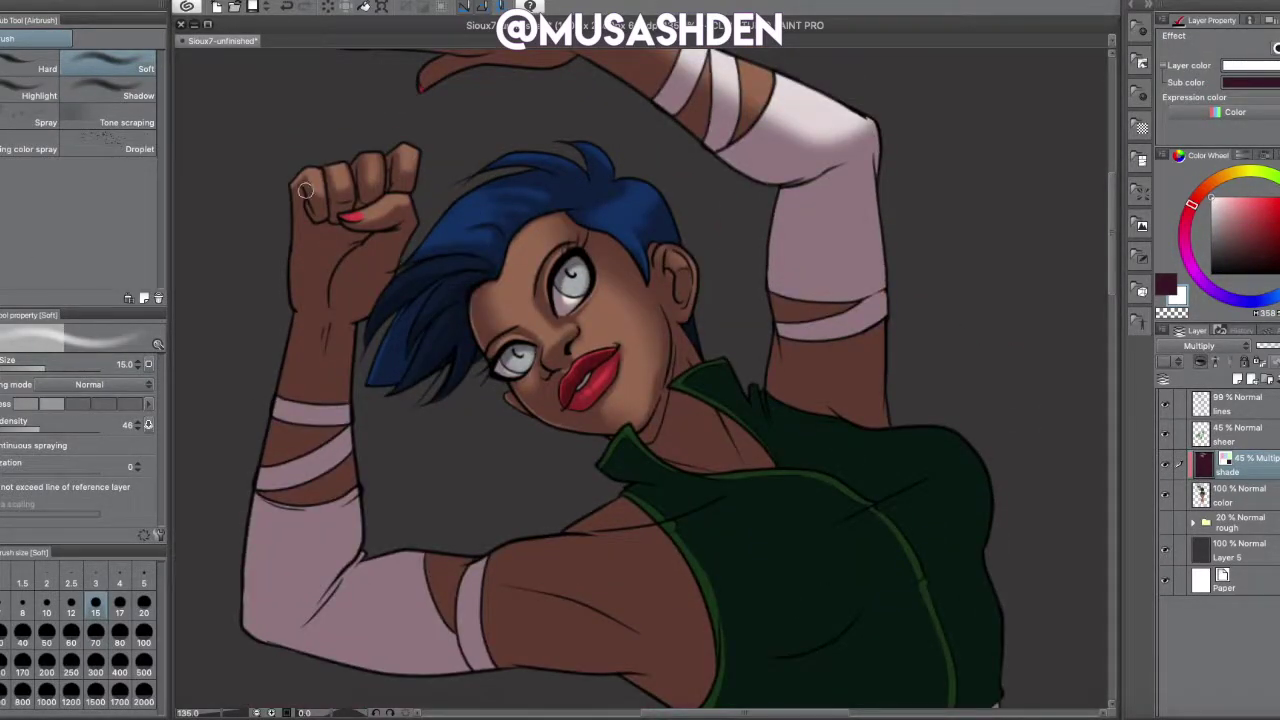
- Lighten the bent arm's wraps and upper arm with a size 30 Soft eraser and soften them with a size 100 airbrush
key(e)
scroll(641, 378, down, 2)
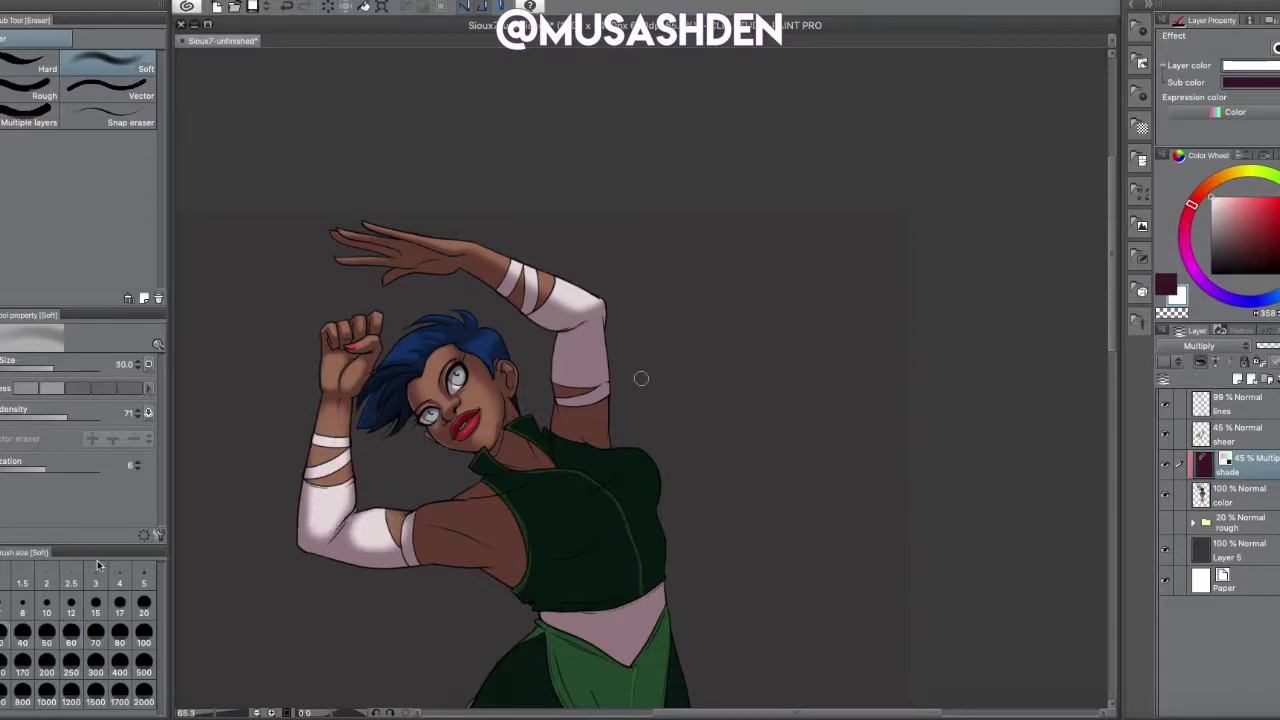
key(b)
drag(357, 402, 308, 563)
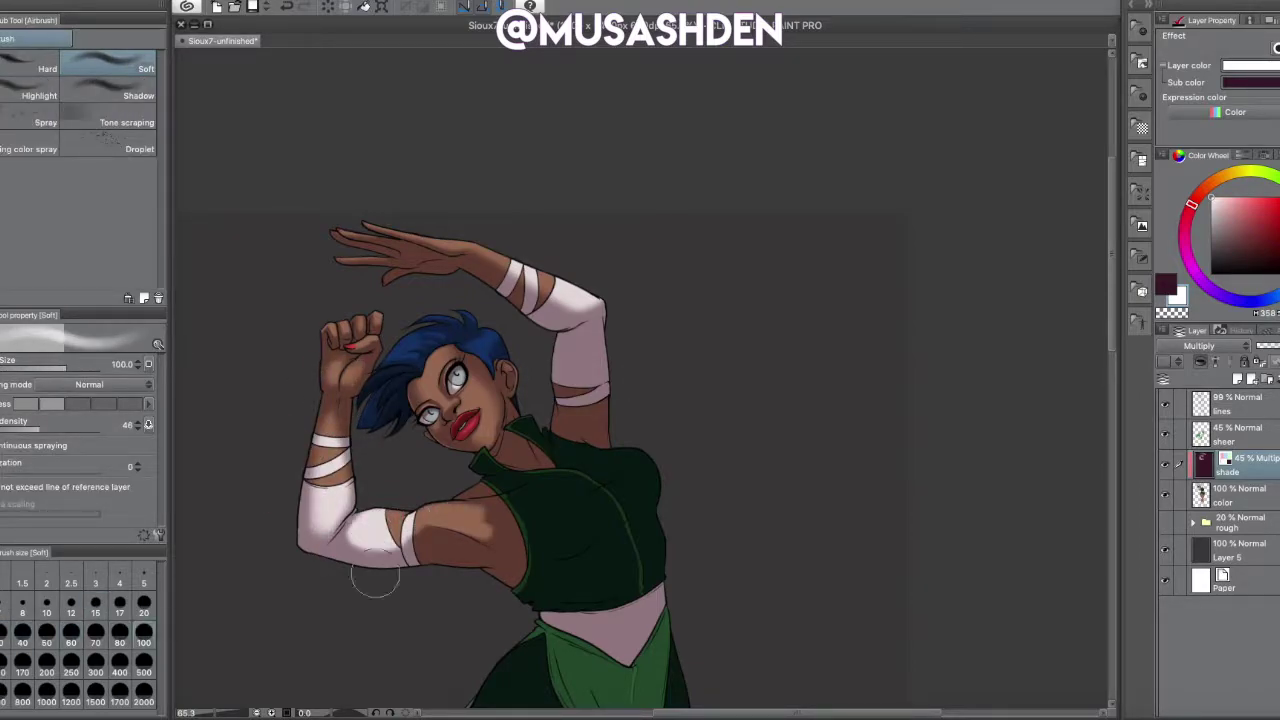
- Lighten the chest of the green top with a size 25 Soft eraser and soften the shading with a size 30 airbrush
key(e)
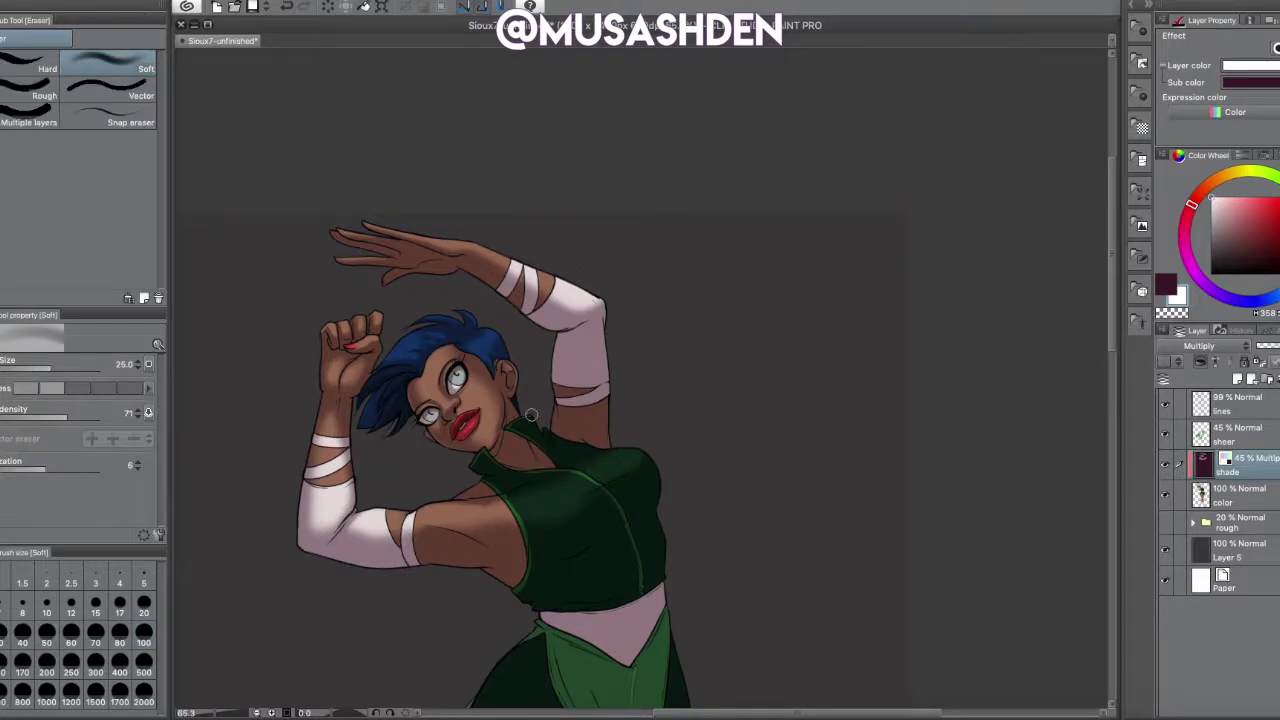
scroll(1057, 509, down, 3)
key(b)
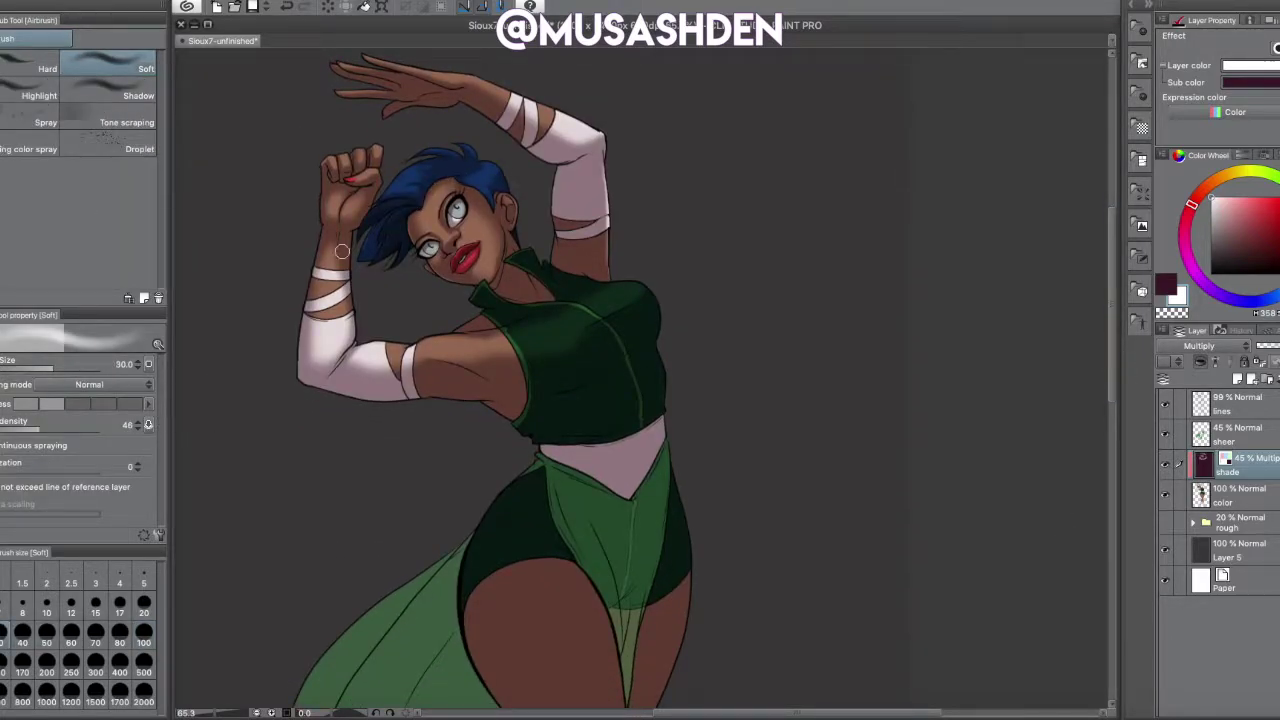
- Lighten the front thigh and shorts with the Soft eraser and shade the thigh's outer edge with a size 80 airbrush
key(e)
scroll(463, 309, down, 3)
scroll(463, 309, down, 2)
drag(530, 330, 561, 433)
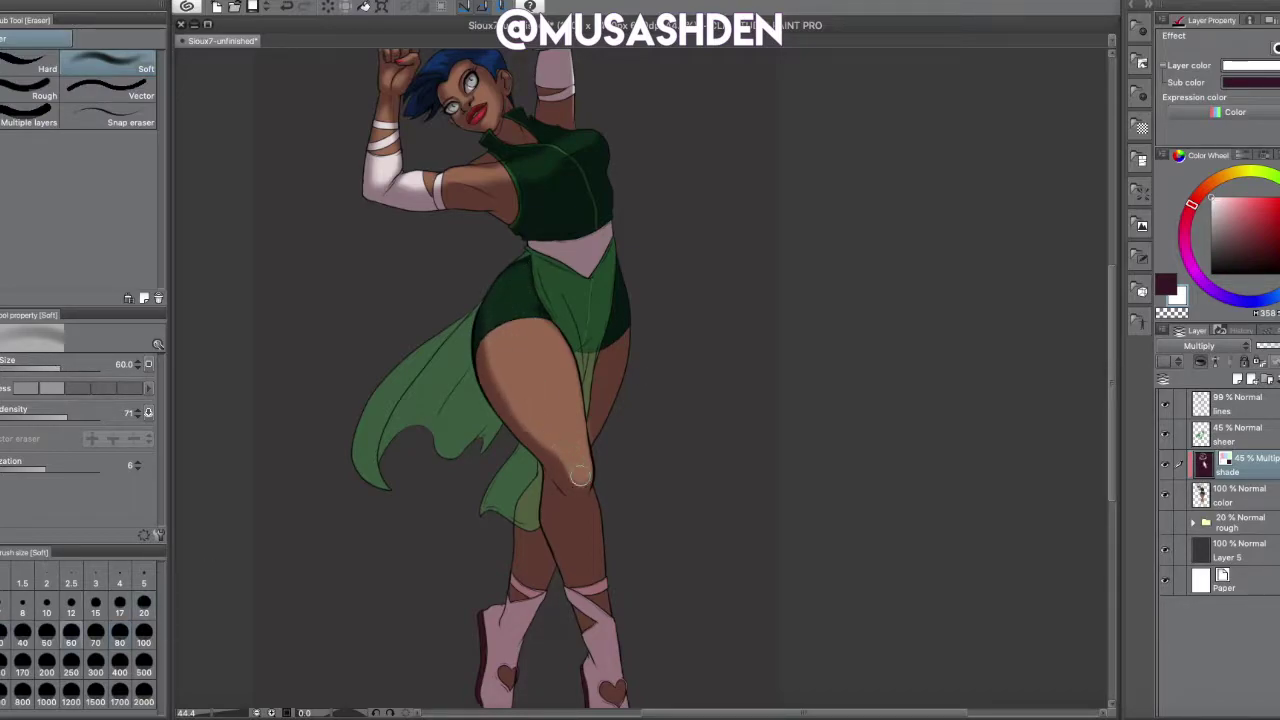
key(b)
drag(476, 356, 478, 347)
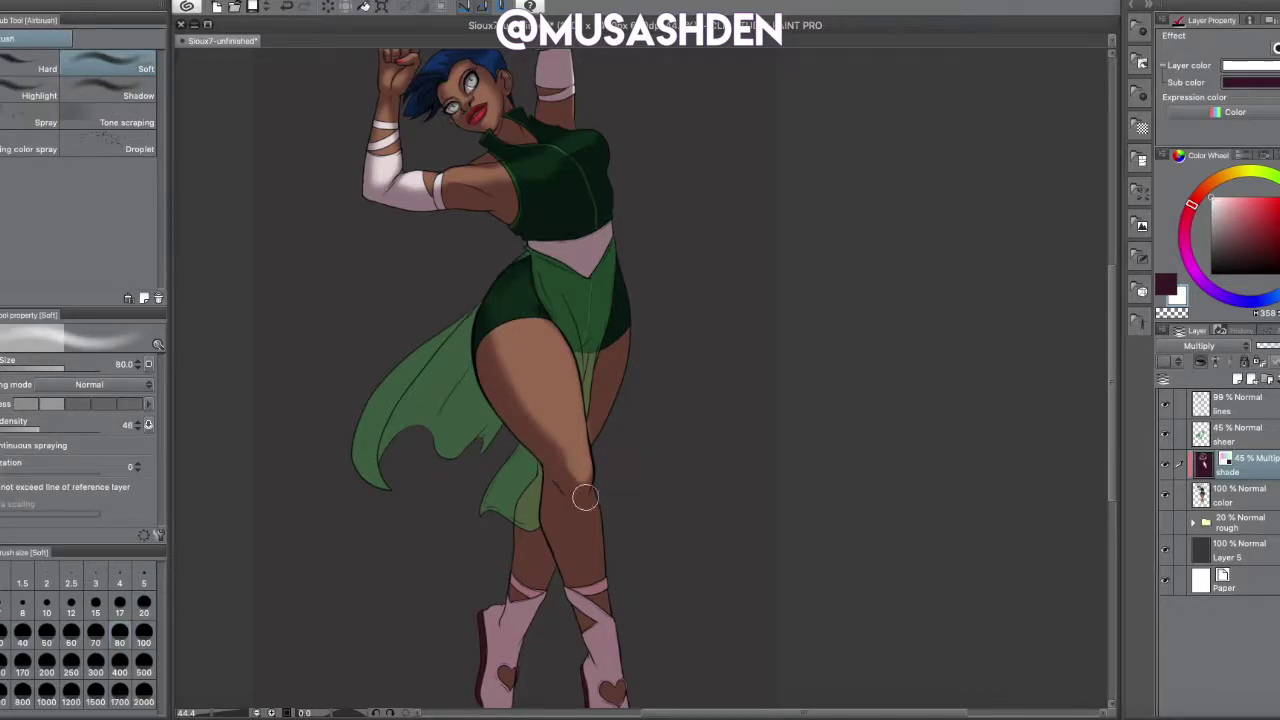
- Lighten the front shin and shoe, the lower part of the top and the white midriff with the Soft eraser
key(e)
scroll(600, 480, down, 2)
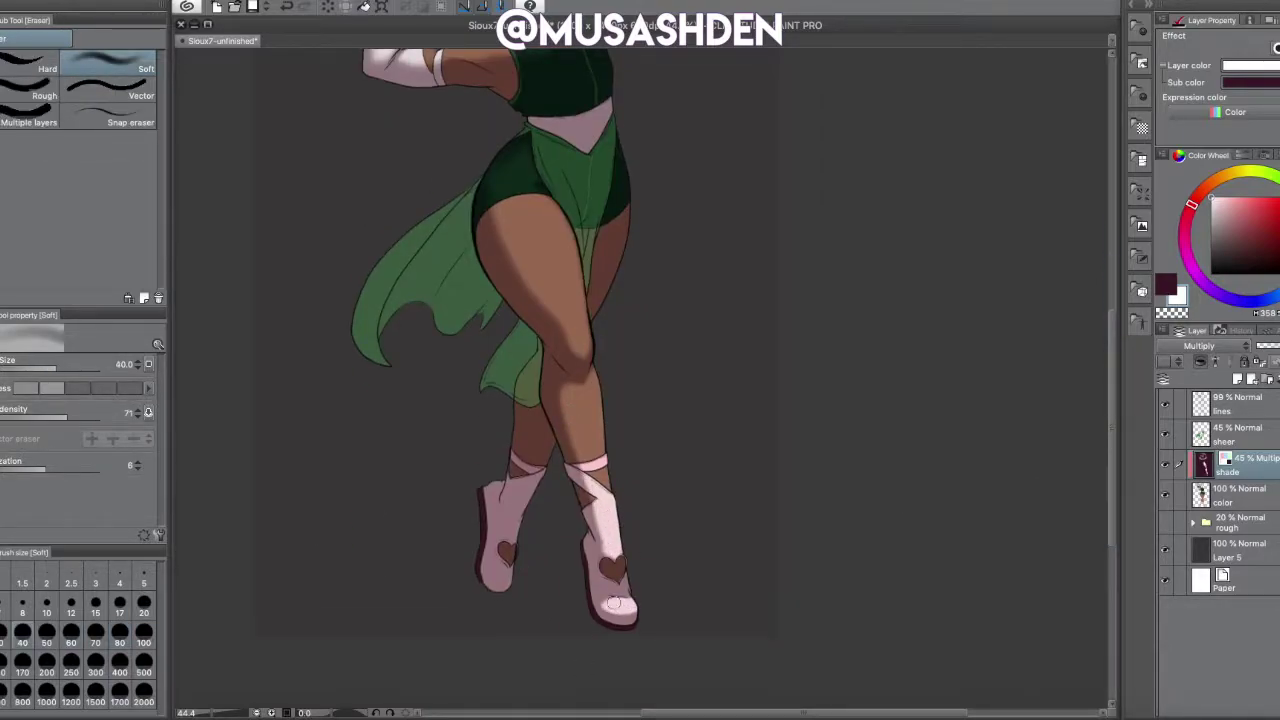
scroll(614, 603, up, 3)
scroll(551, 557, up, 1)
scroll(600, 500, down, 3)
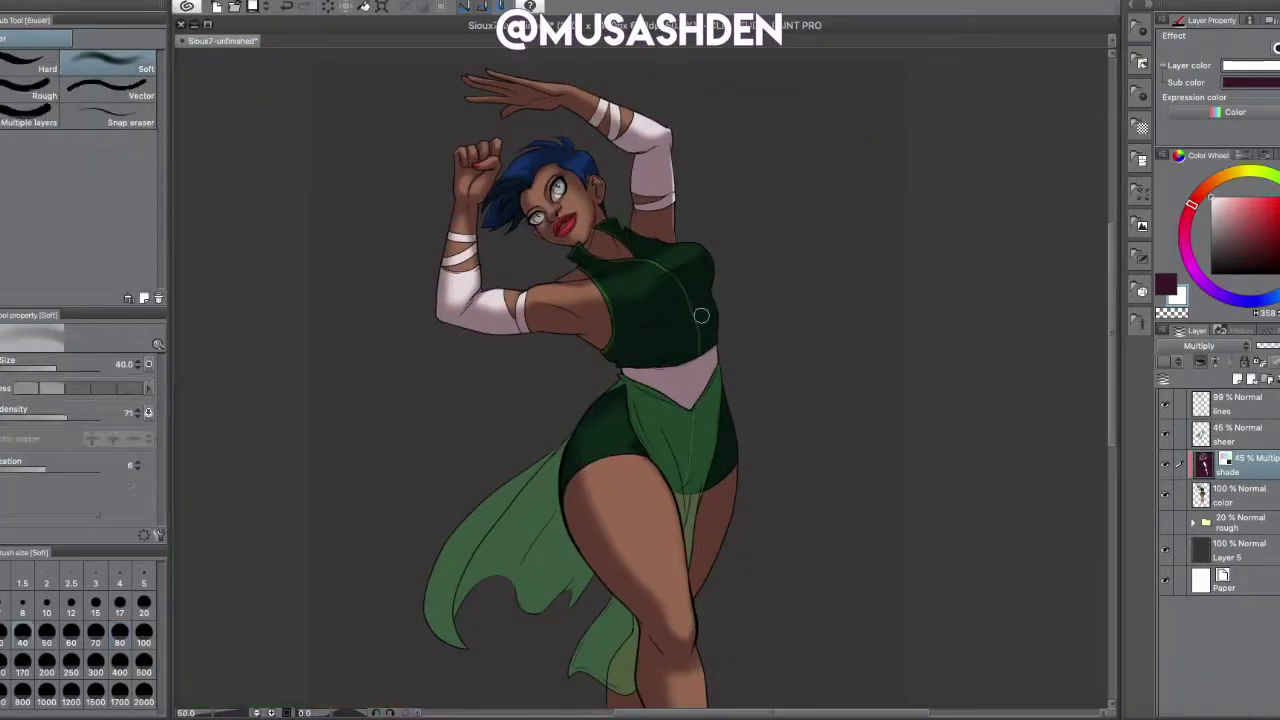
key(b)
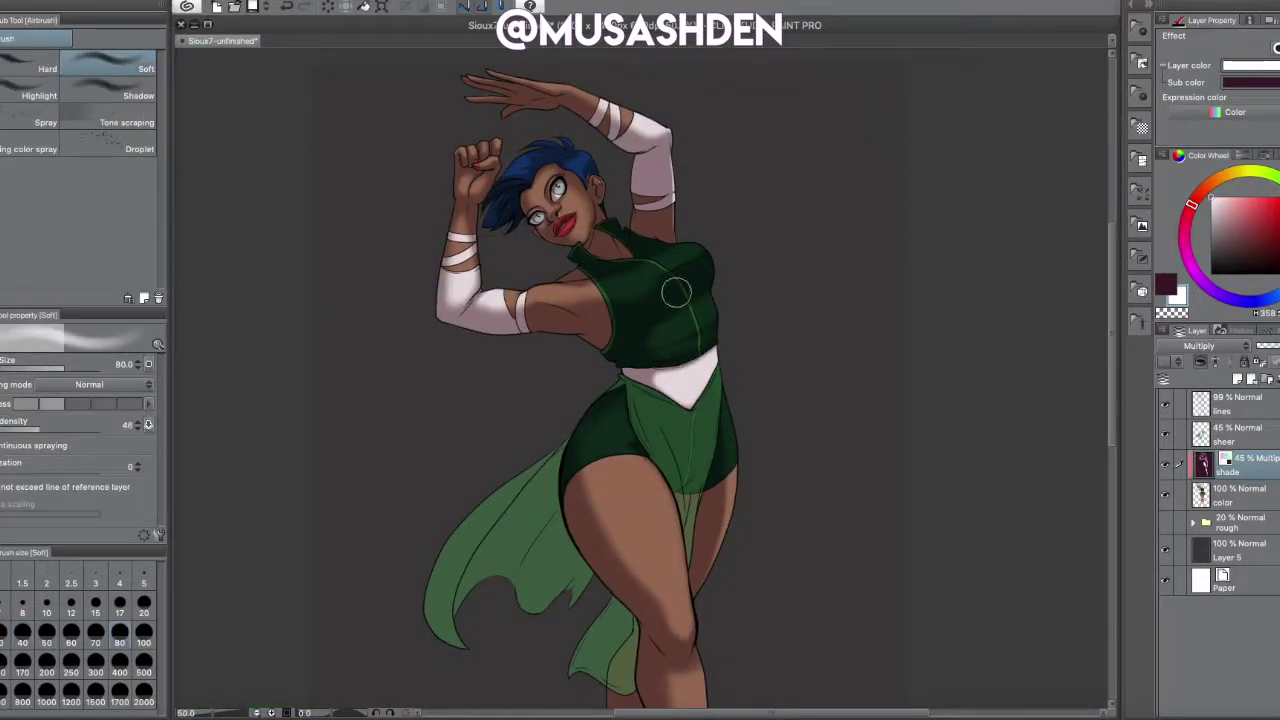
- Lighten the fold lines, heart cutout edge and ankle straps of both shoes with a size 4 Soft eraser
key(e)
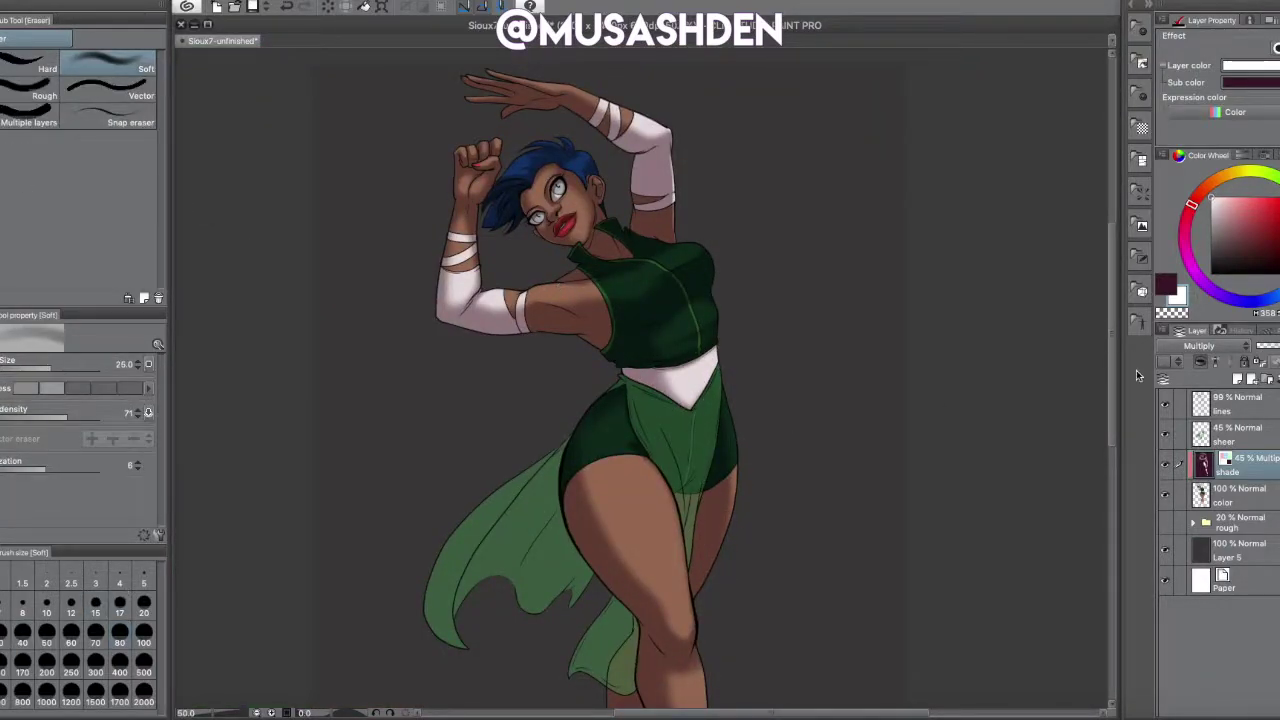
scroll(938, 412, down, 5)
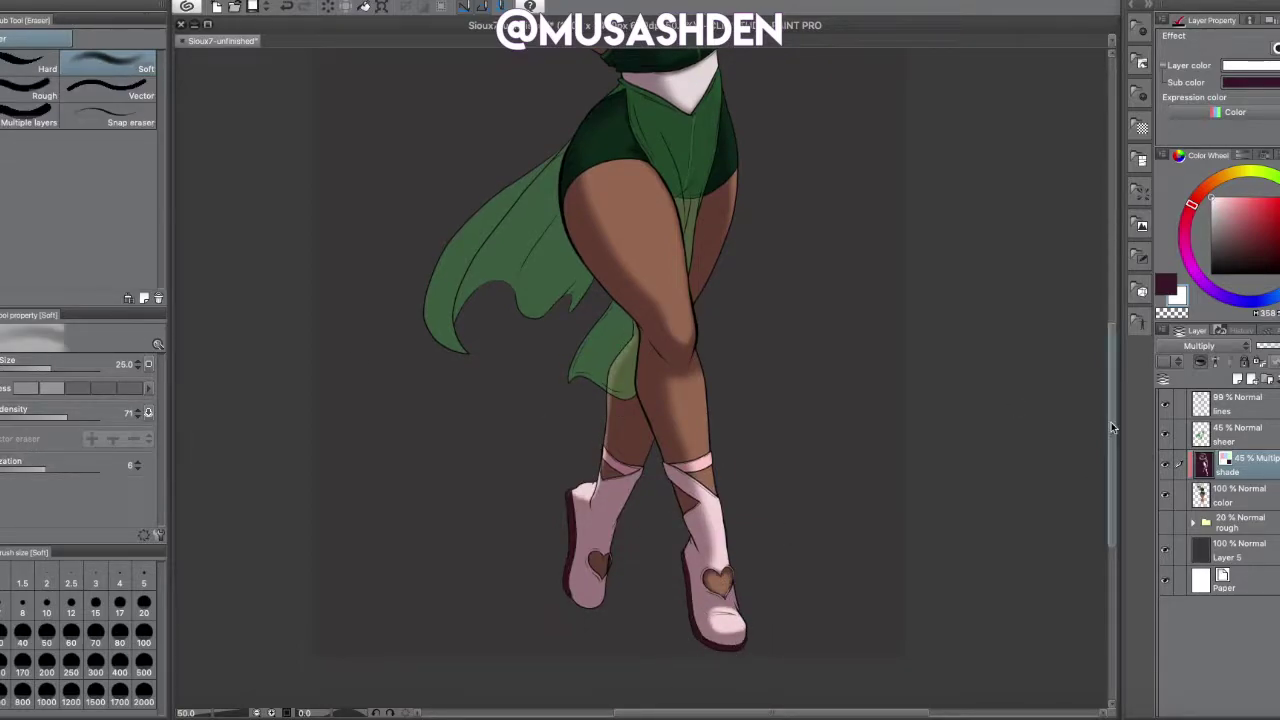
scroll(640, 380, up, 3)
scroll(650, 560, down, 5)
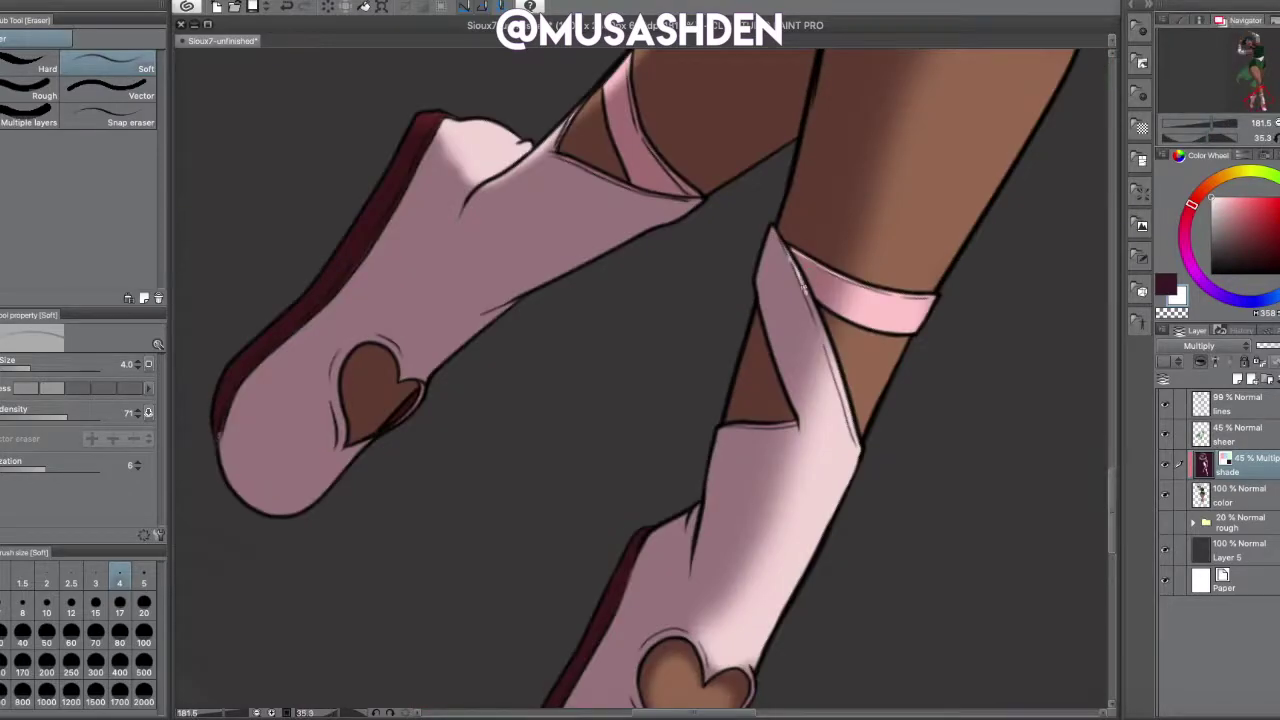
drag(792, 424, 738, 424)
mouse_move(700, 570)
mouse_down()
mouse_move(672, 630)
mouse_move(688, 660)
mouse_up()
drag(478, 182, 452, 218)
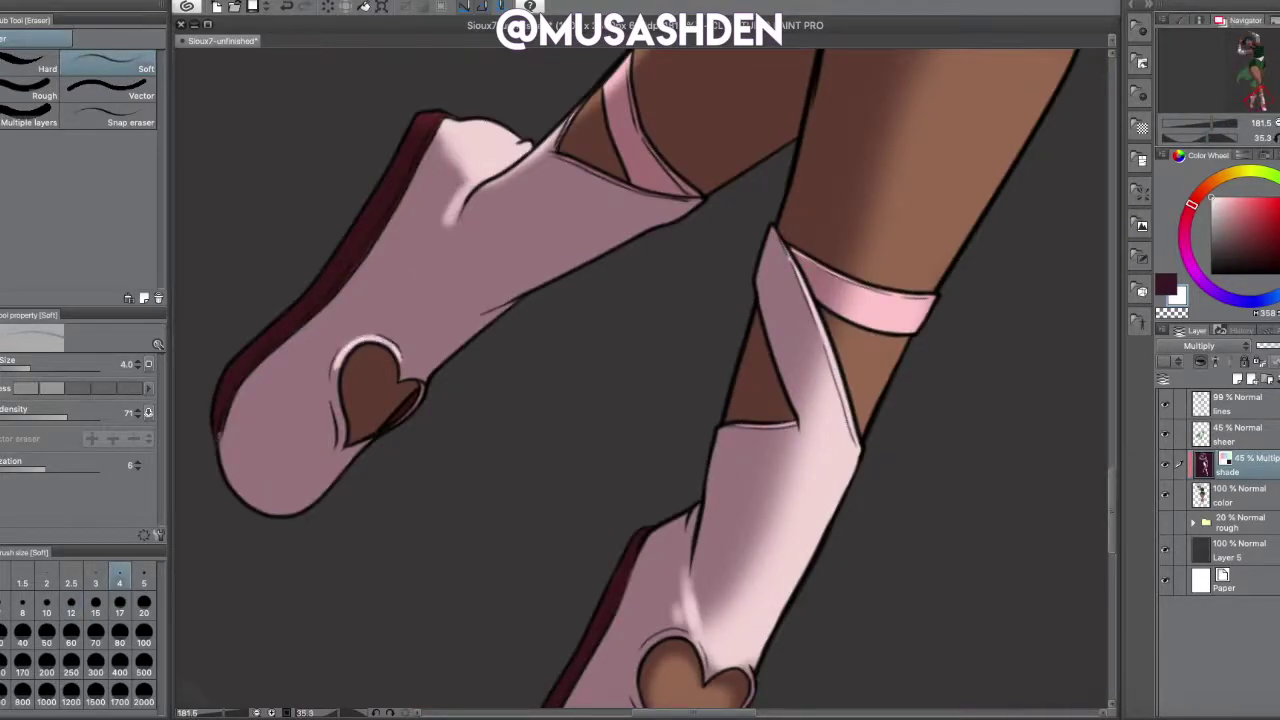
key(b)
key(e)
mouse_move(630, 70)
mouse_down()
mouse_move(647, 147)
mouse_move(694, 200)
mouse_up()
- Deepen the shading on the front shoe and lower leg with the Soft airbrush, using sizes up to 70
scroll(694, 200, down, 4)
key(b)
drag(590, 560, 650, 585)
scroll(751, 417, down, 4)
drag(748, 516, 720, 500)
scroll(720, 500, up, 8)
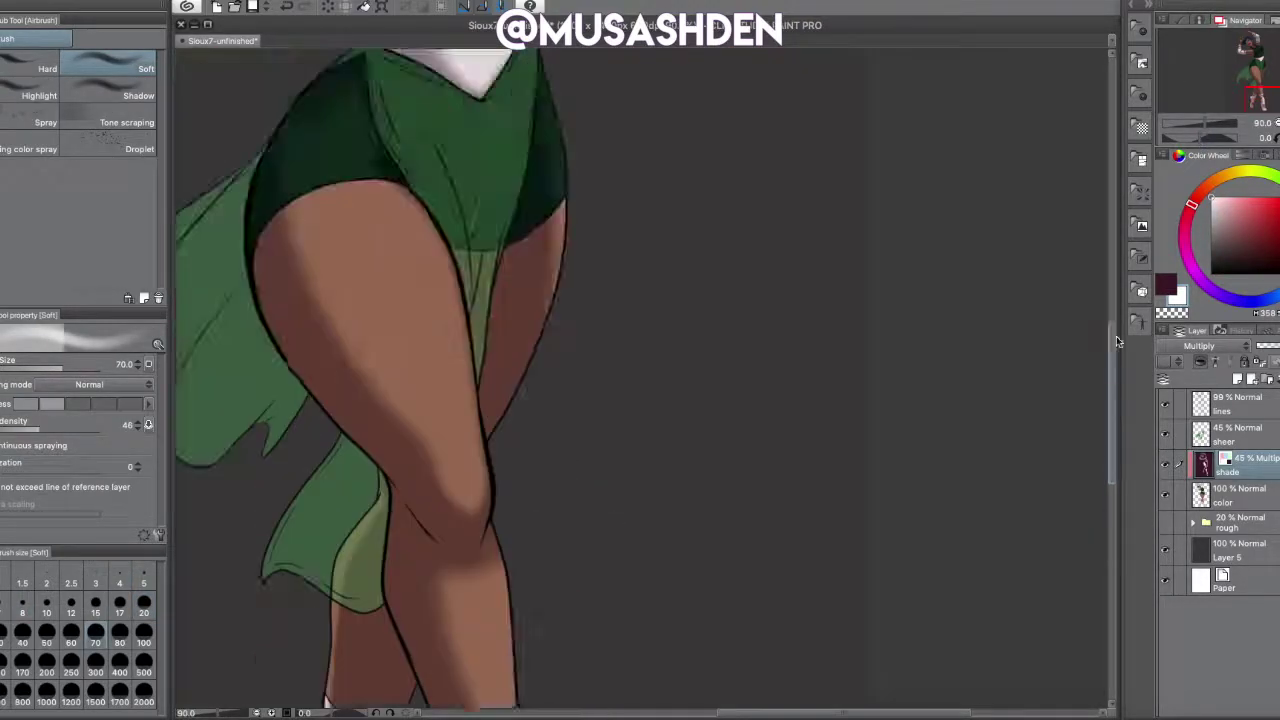
- Lighten the collar, trim and chest folds of the green top with the Soft eraser and smudge them with a size 10 Finger tip blender
key(e)
drag(600, 450, 641, 378)
drag(642, 458, 545, 466)
key(j)
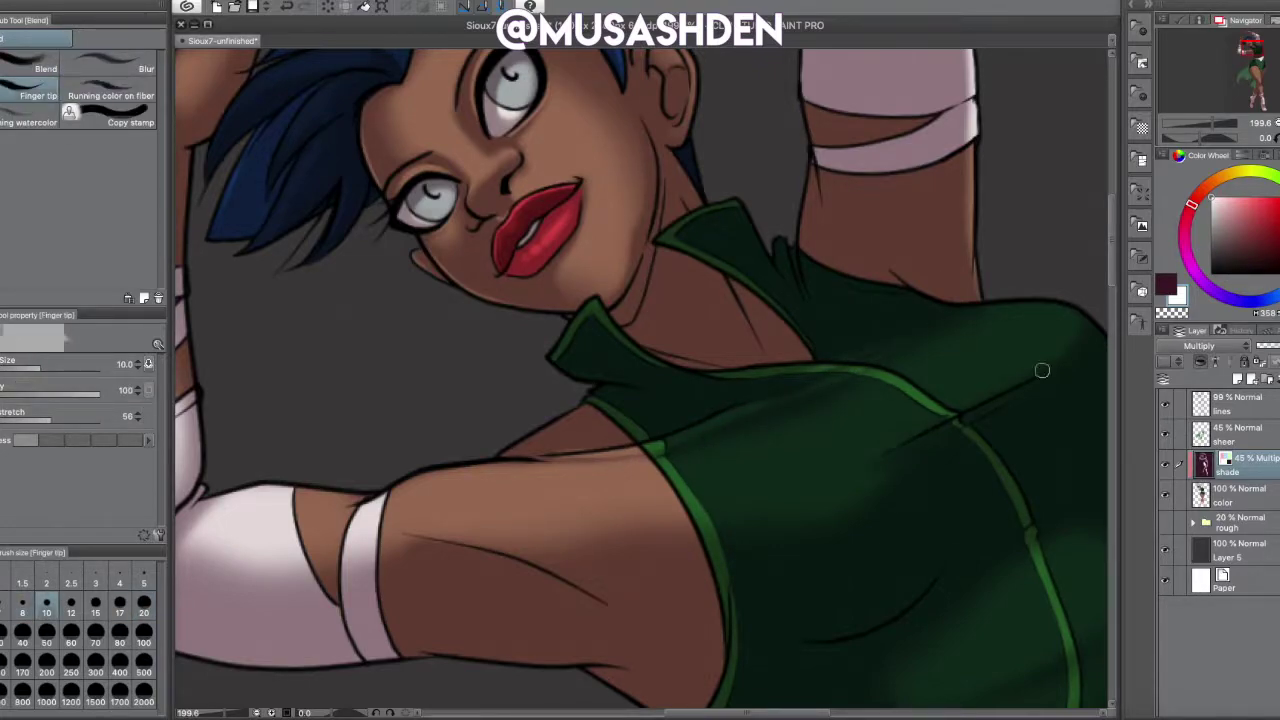
key(e)
mouse_move(420, 554)
mouse_down()
mouse_move(585, 297)
mouse_move(686, 343)
mouse_up()
key(bracketleft)
key(bracketleft)
key(bracketleft)
key(b)
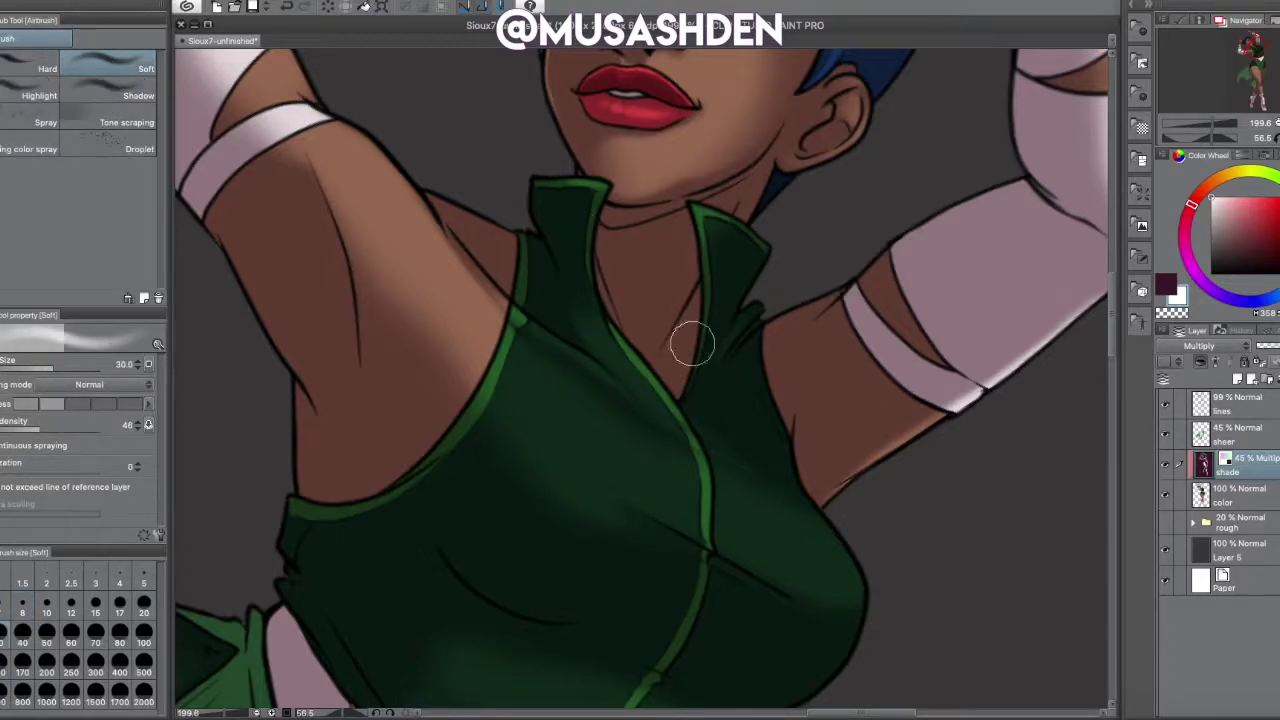
- Refine the folds and hem of the top's lower part with a size 7 Soft eraser and a size 10 Finger tip blender
key(ctrl+0)
key(j)
scroll(848, 362, up, 5)
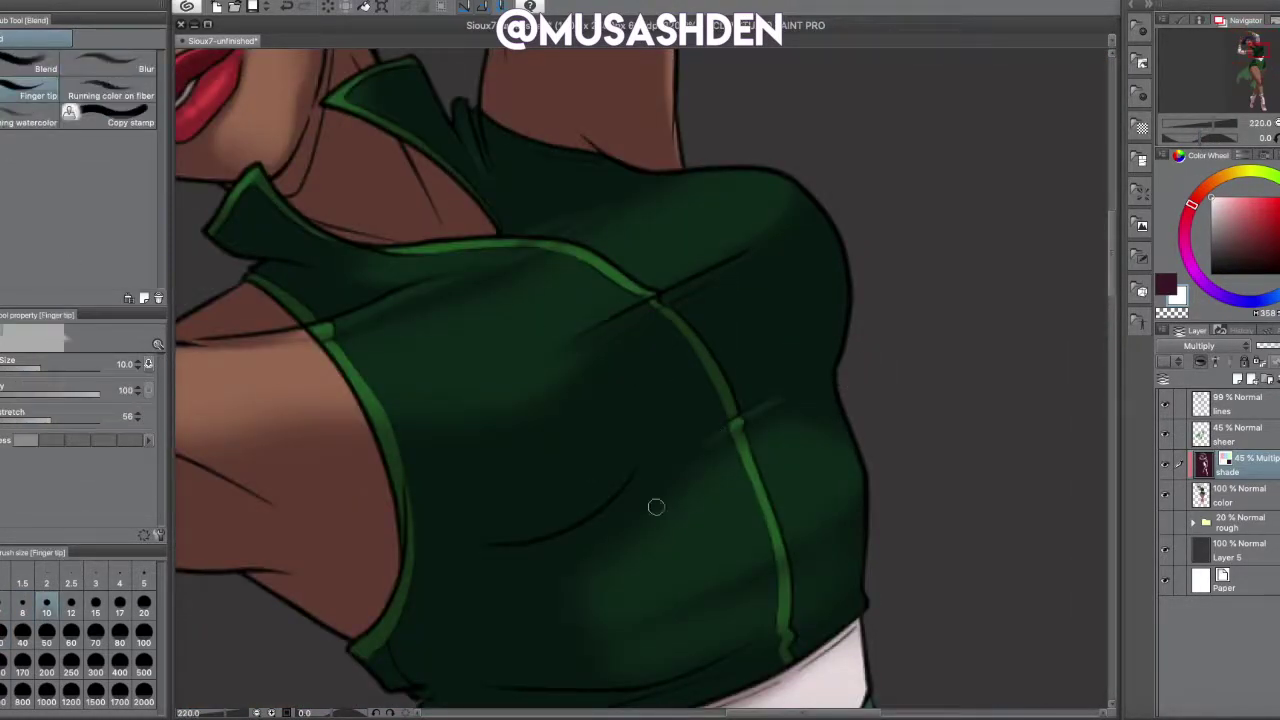
click(1137, 323)
scroll(706, 456, down, 4)
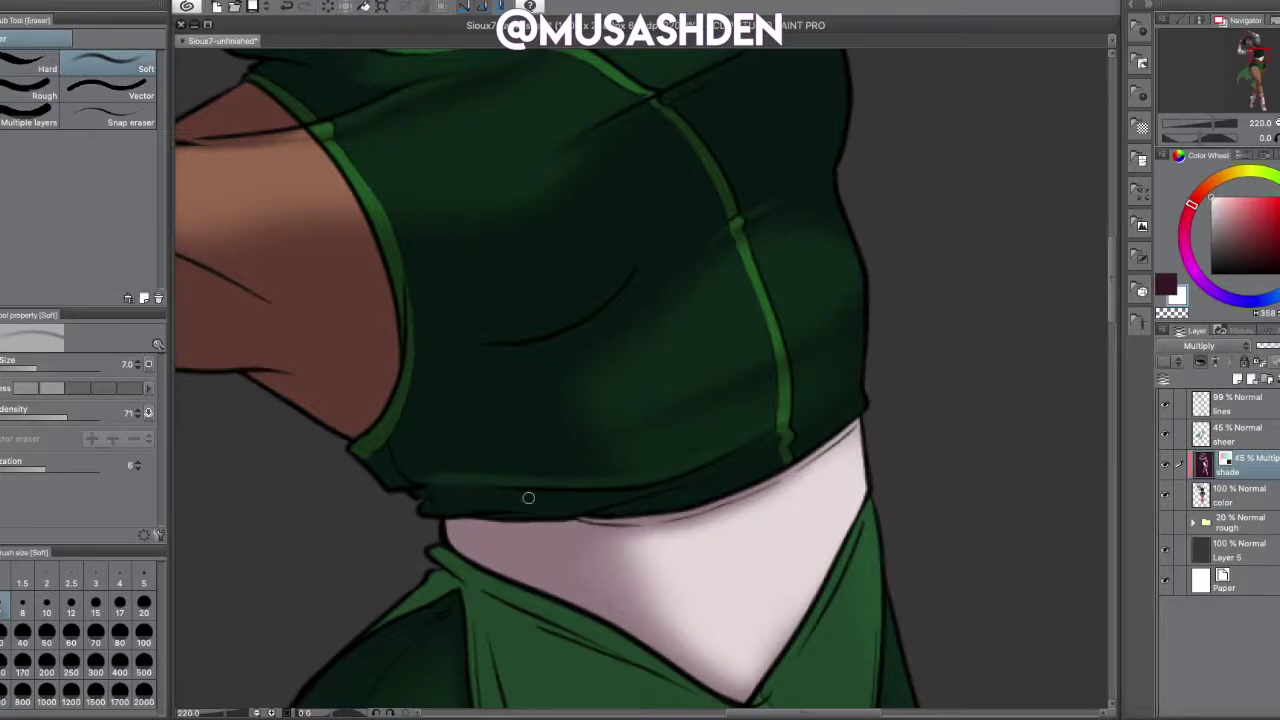
key(j)
drag(433, 512, 618, 581)
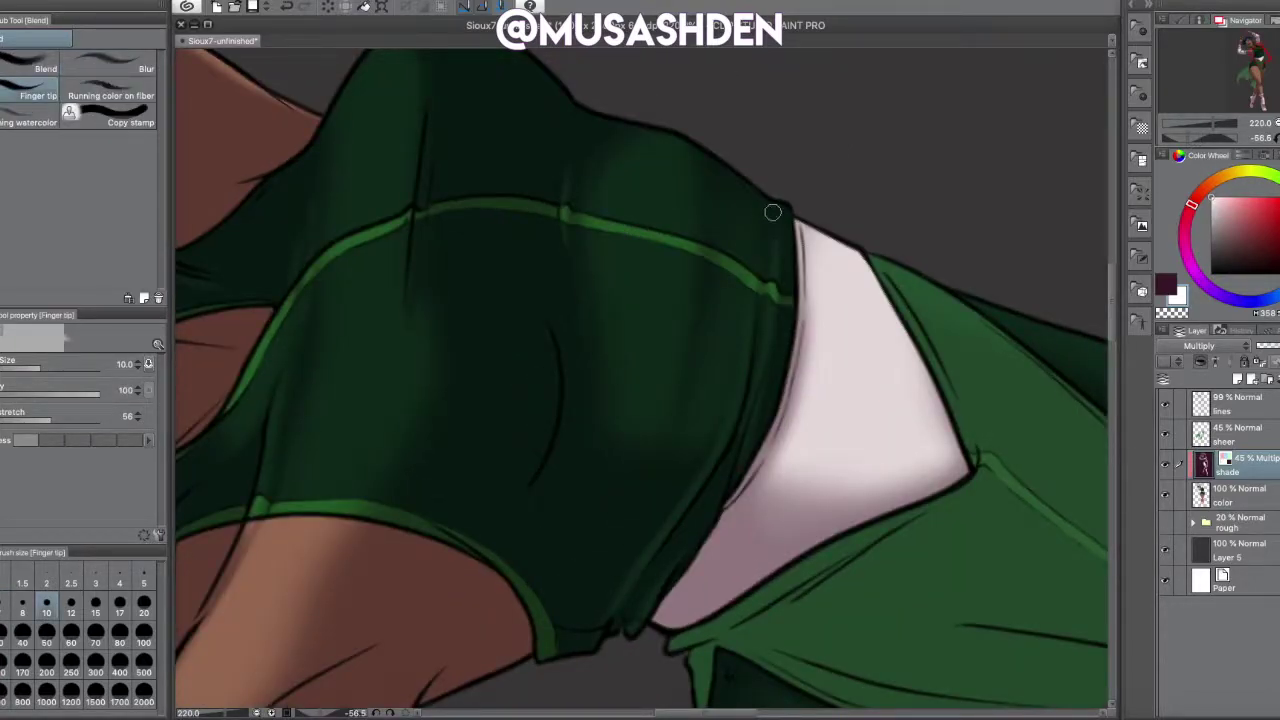
key(b)
key(e)
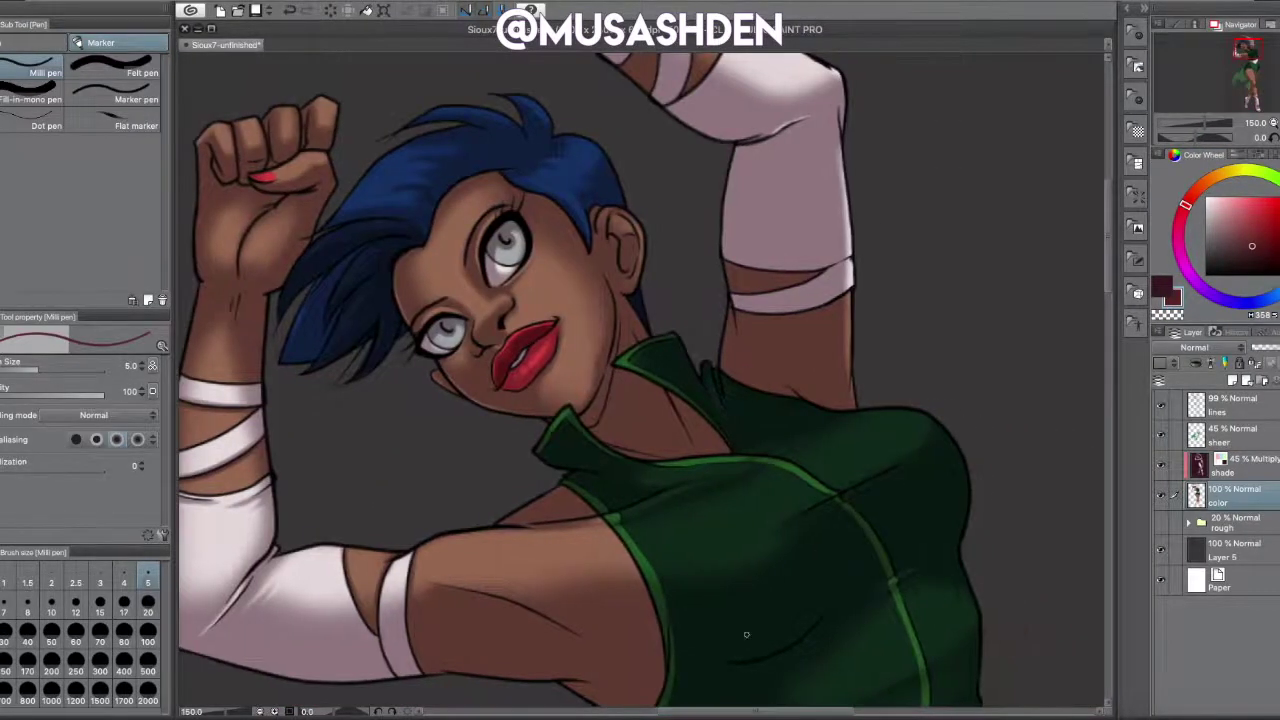
- Create a new layer named shine at the top of the layer stack
key(ctrl+plus)
key(ctrl+shift+n)
double_click(1222, 410)
text(shine)
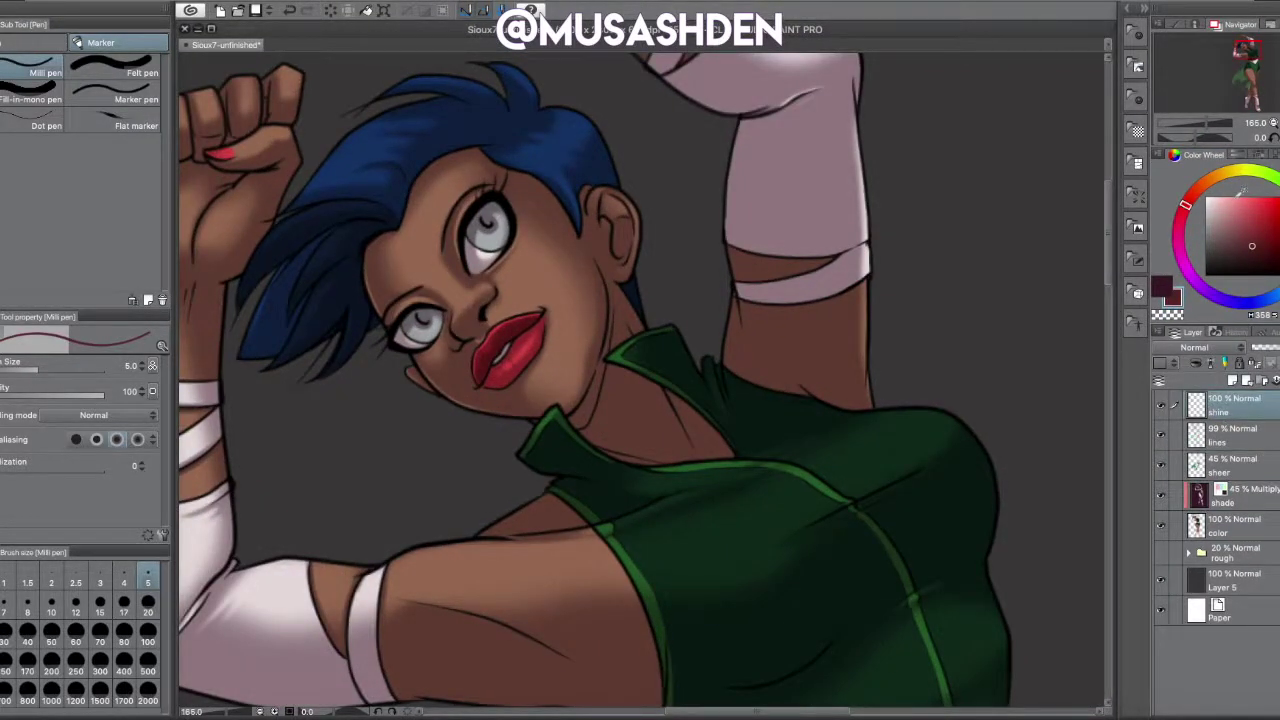
- Paint a round near-white highlight in the upper part of each eye with the Mill pen at sizes 12 and 10
scroll(376, 210, up, 5)
key(bracketright)
key(bracketright)
key(bracketright)
key(bracketright)
key(bracketright)
key(bracketright)
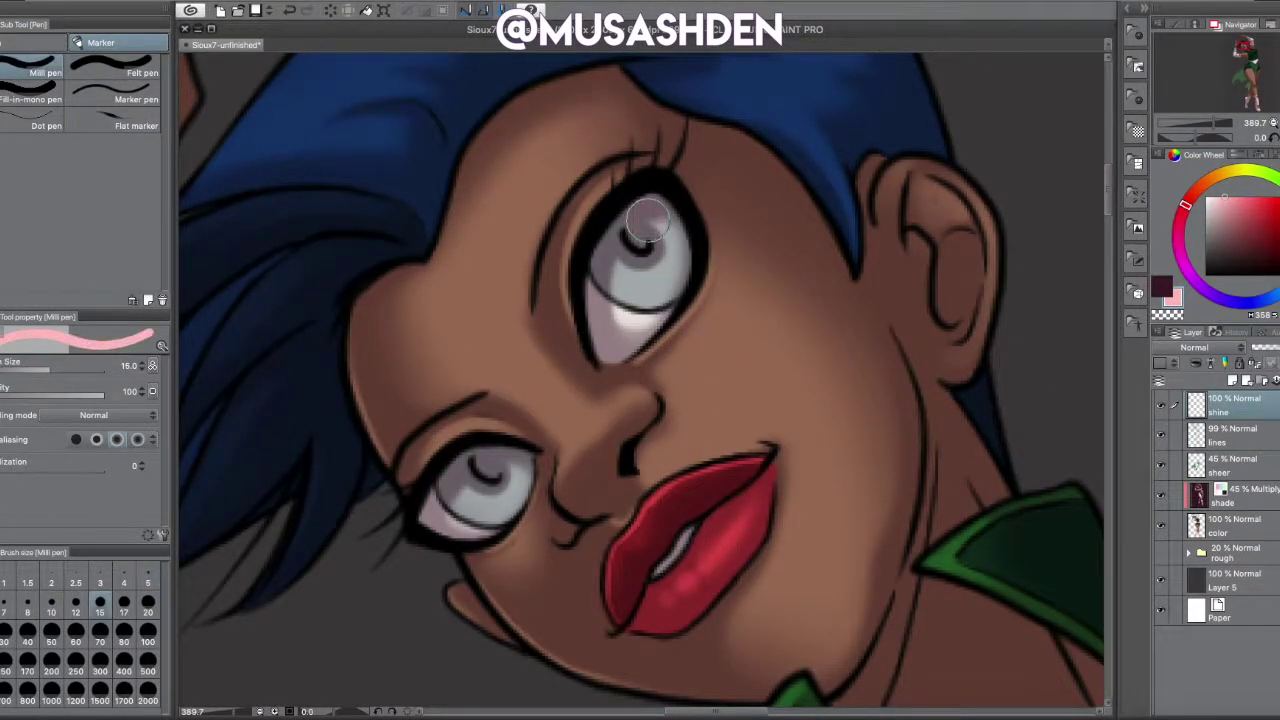
key(bracketleft)
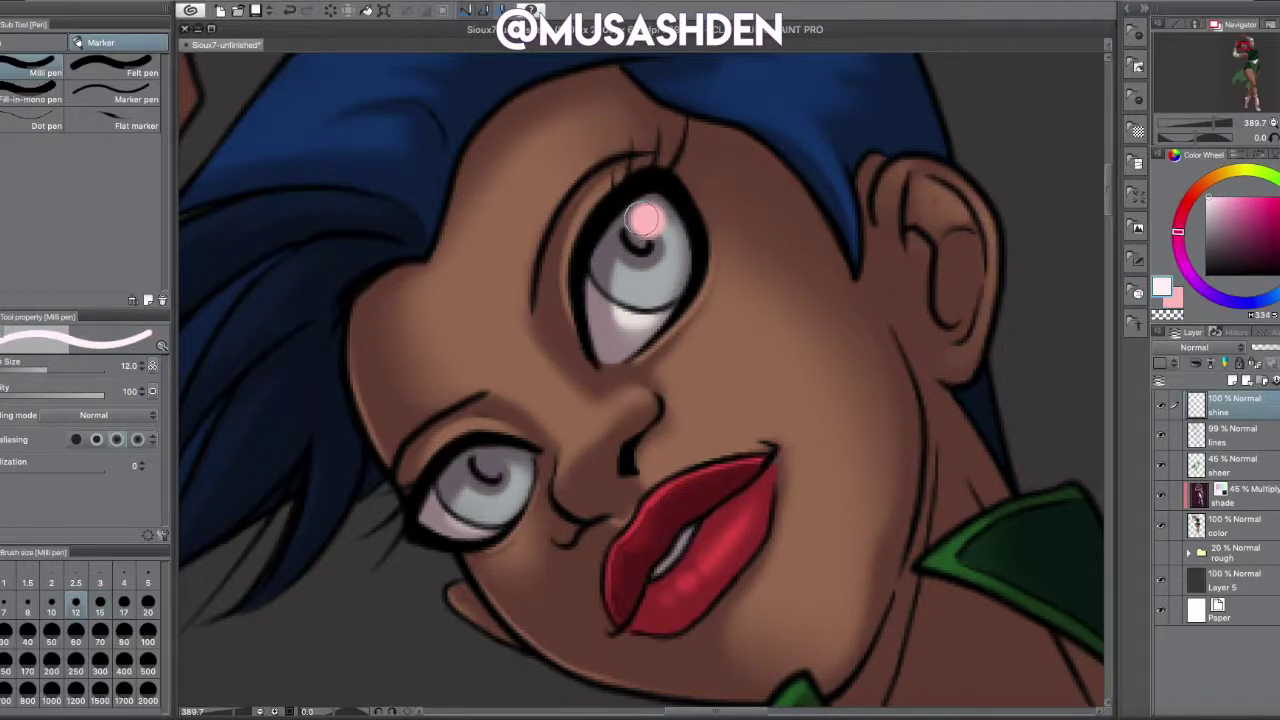
key(bracketleft)
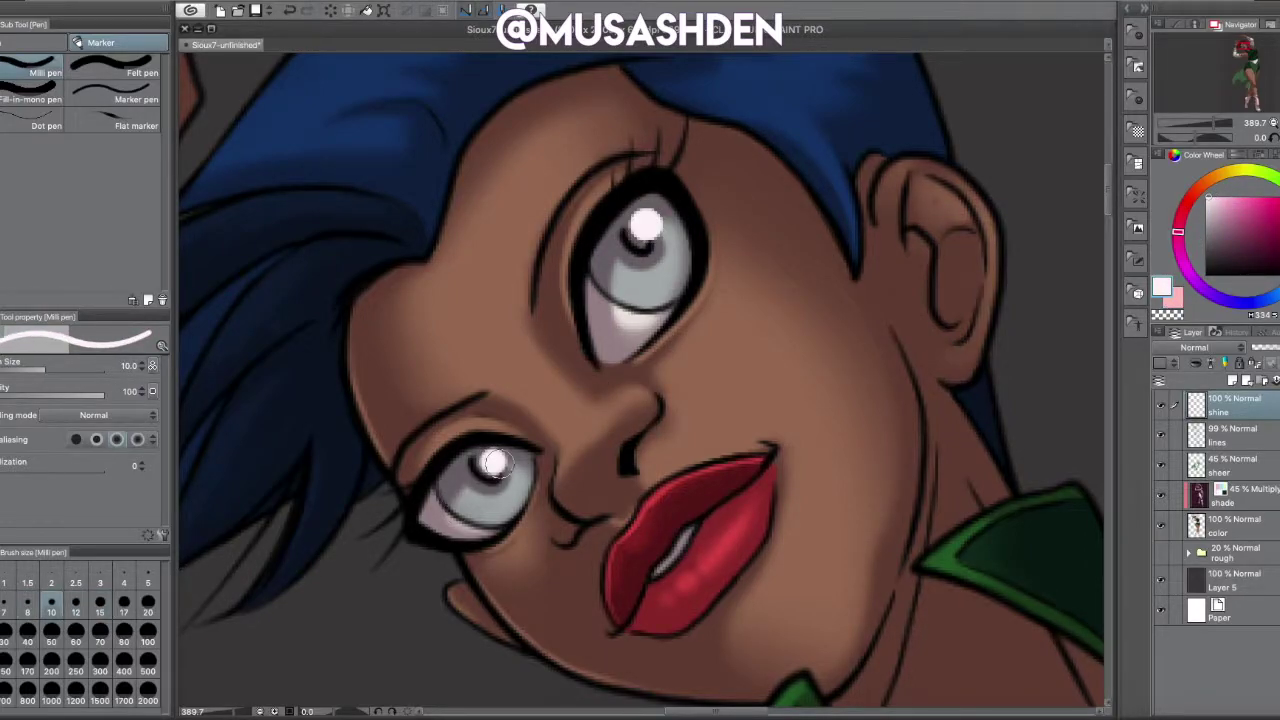
- Add a smaller pink highlight below the white one in each eye with the Mill pen at sizes 7 and 5
scroll(586, 471, up, 1)
key(bracketleft)
key(bracketleft)
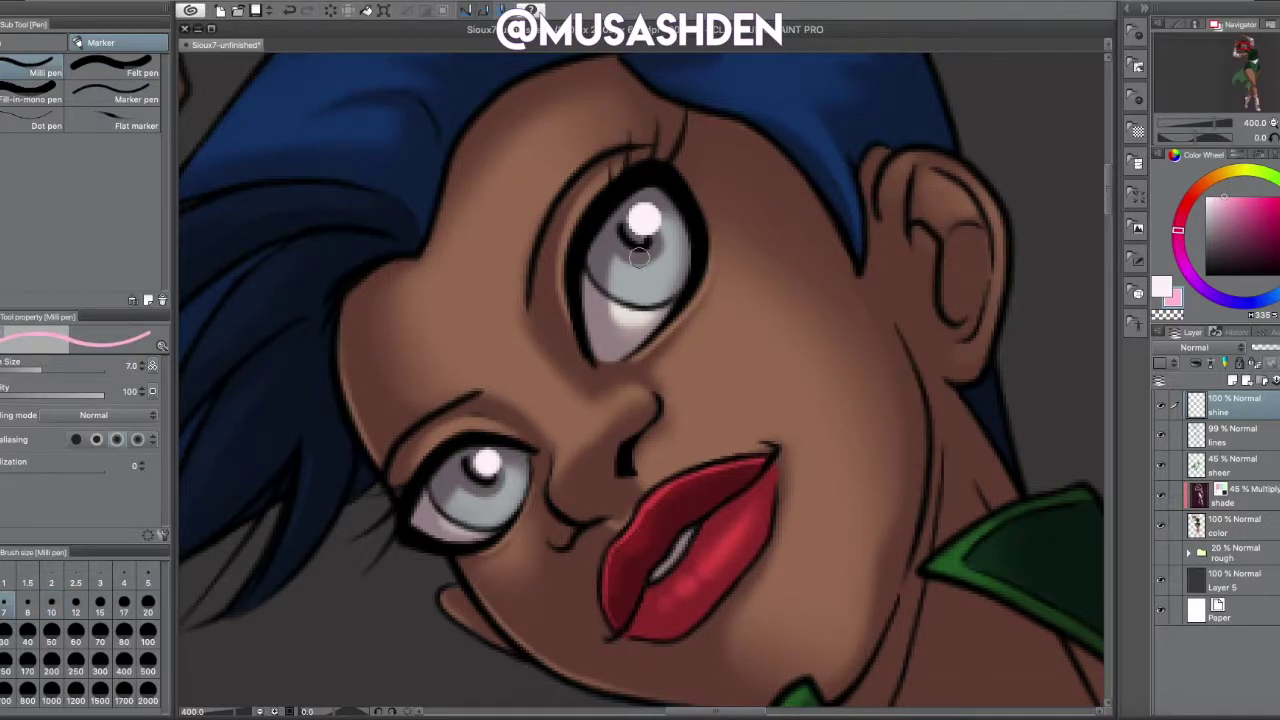
key(bracketleft)
key(bracketleft)
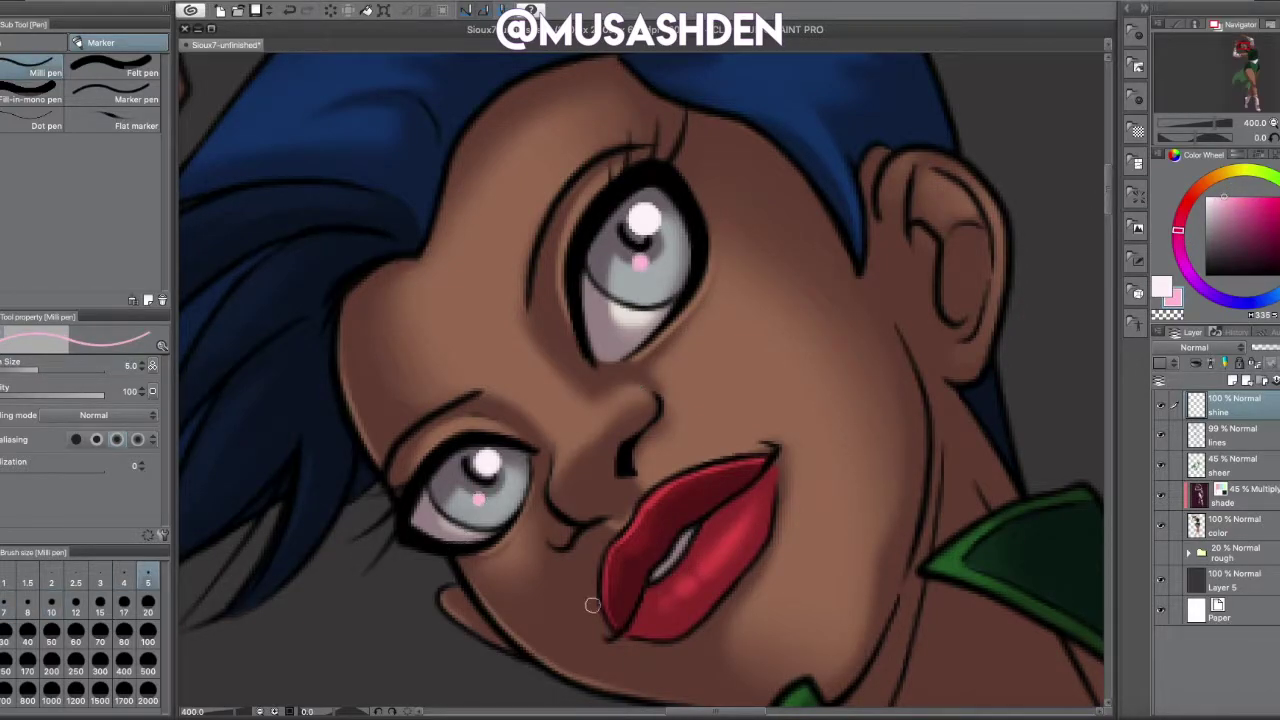
- Set the shine layer's blending mode to Screen
scroll(592, 605, down, 5)
click(1194, 347)
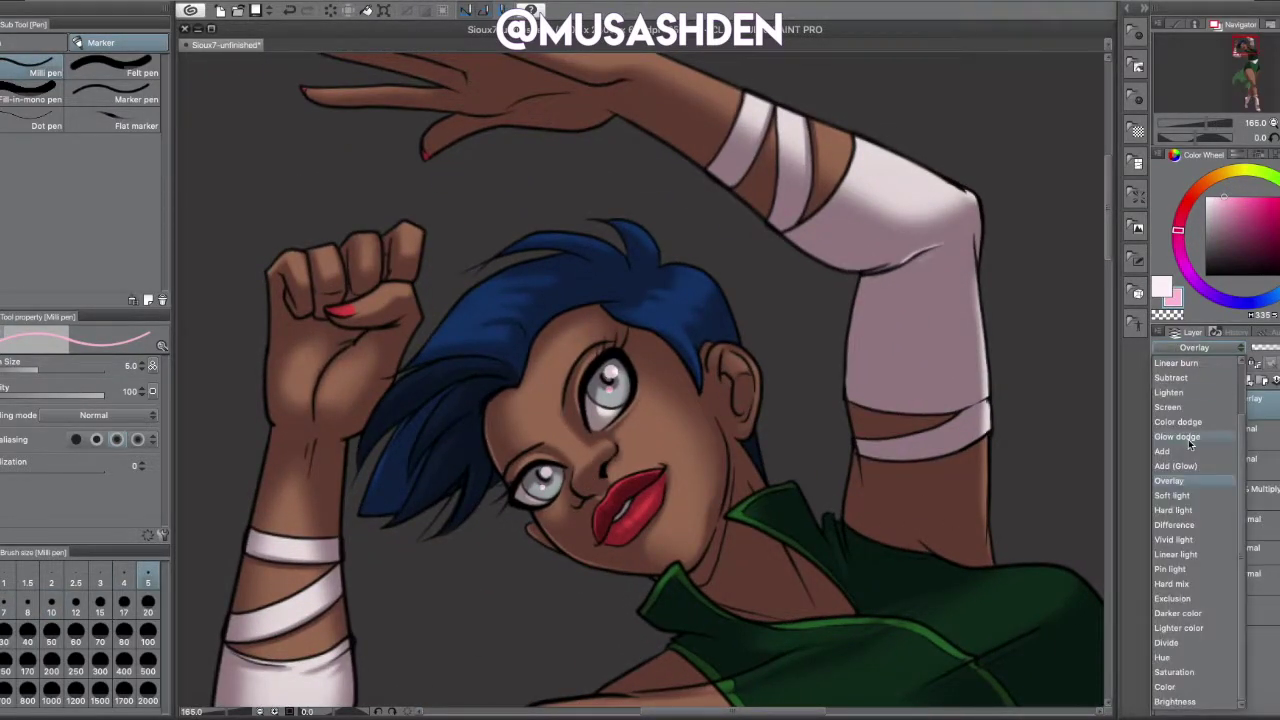
click(1167, 407)
- Darken the iris outlines and lower lid lines of both eyes on the lines layer with a size 5 Mill pen
click(1230, 435)
scroll(570, 398, up, 5)
key(e)
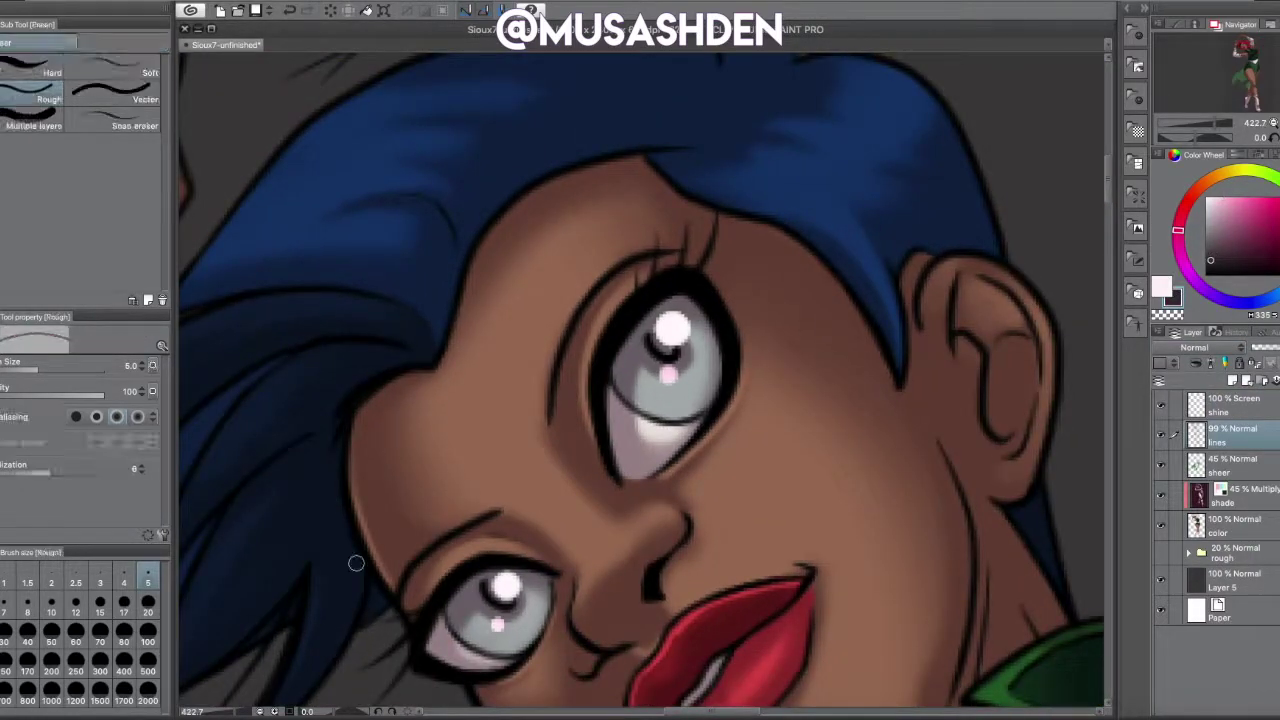
key(p)
scroll(695, 456, up, 1)
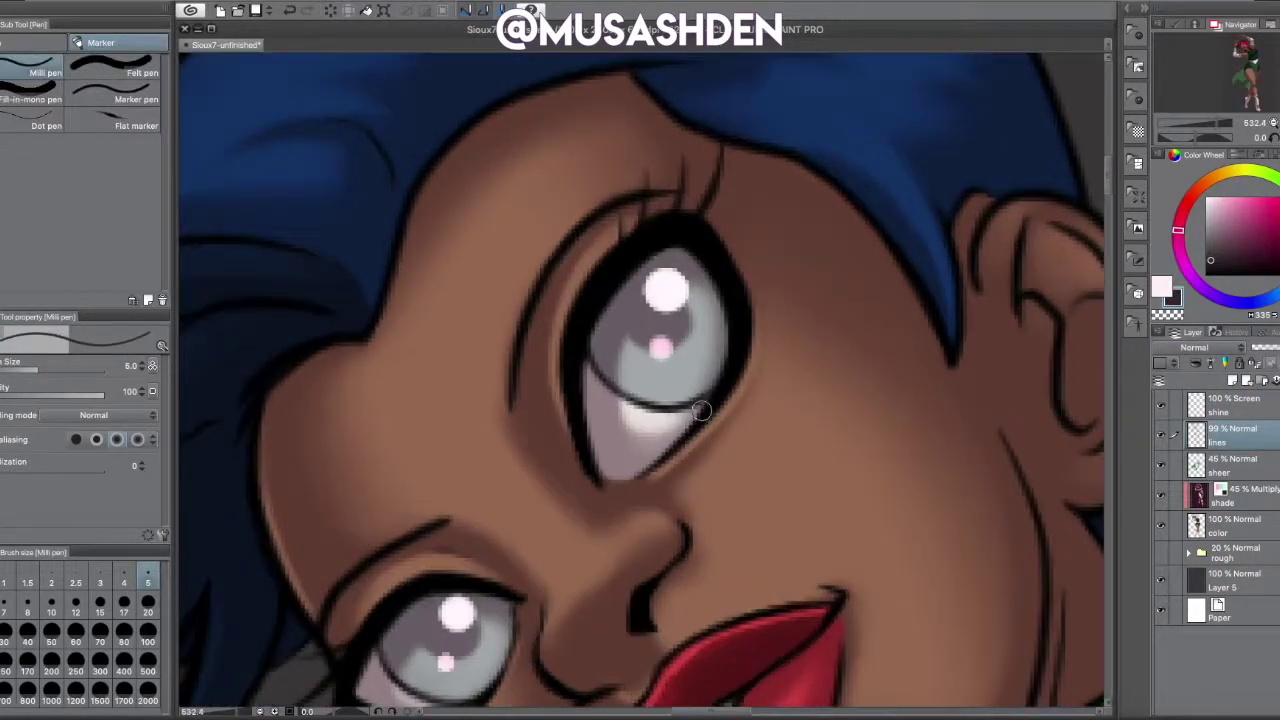
scroll(437, 458, down, 4)
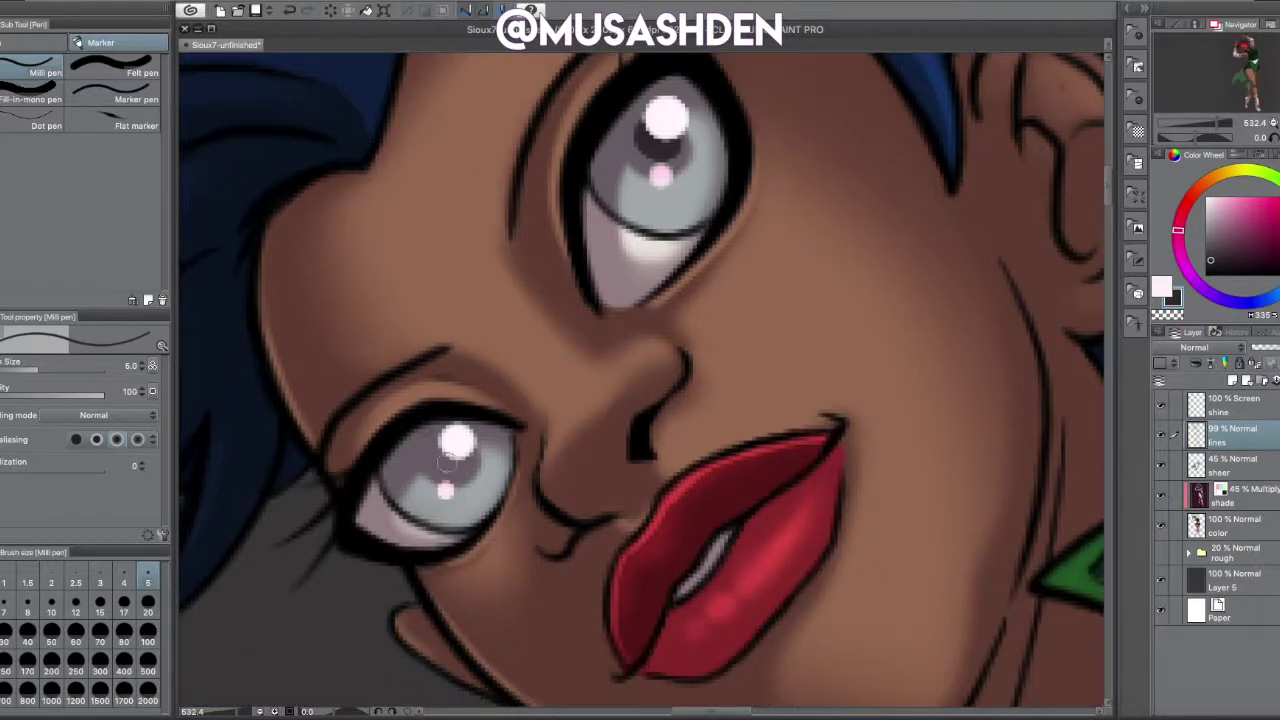
- Create a layer named extra shine above the lines layer and set its blending mode to Overlay
key(ctrl+shift+n)
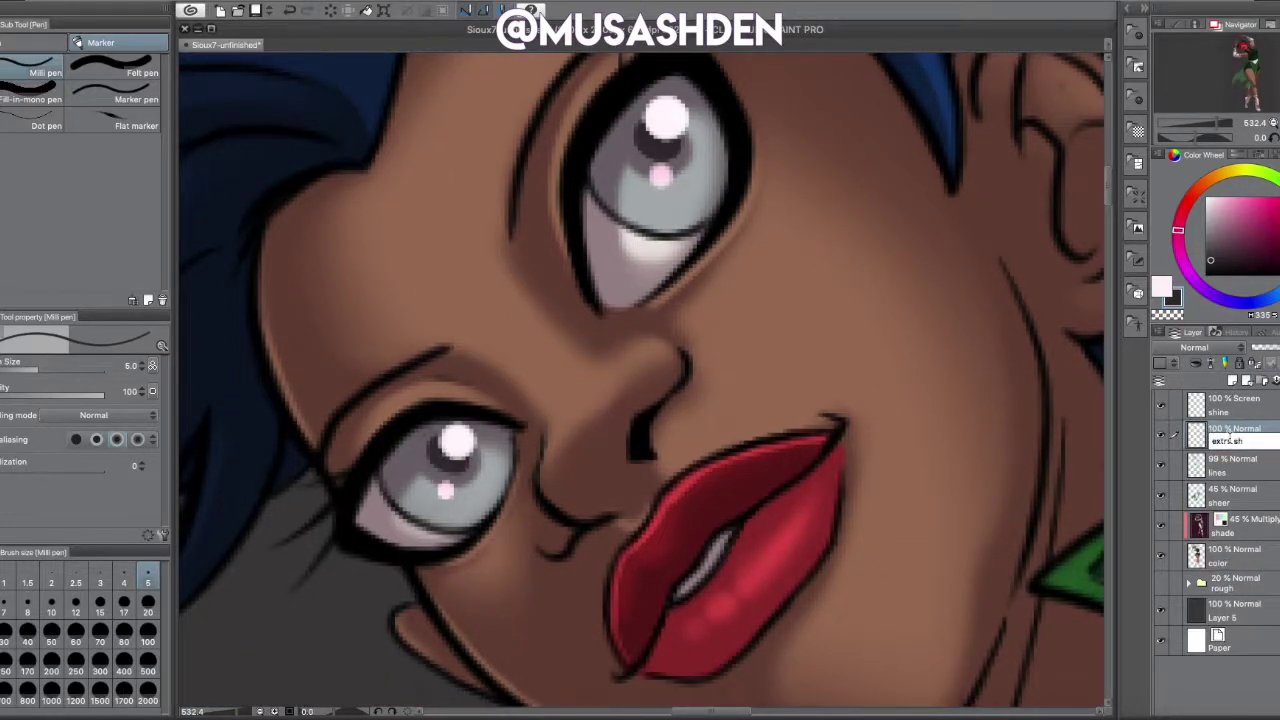
click(1195, 347)
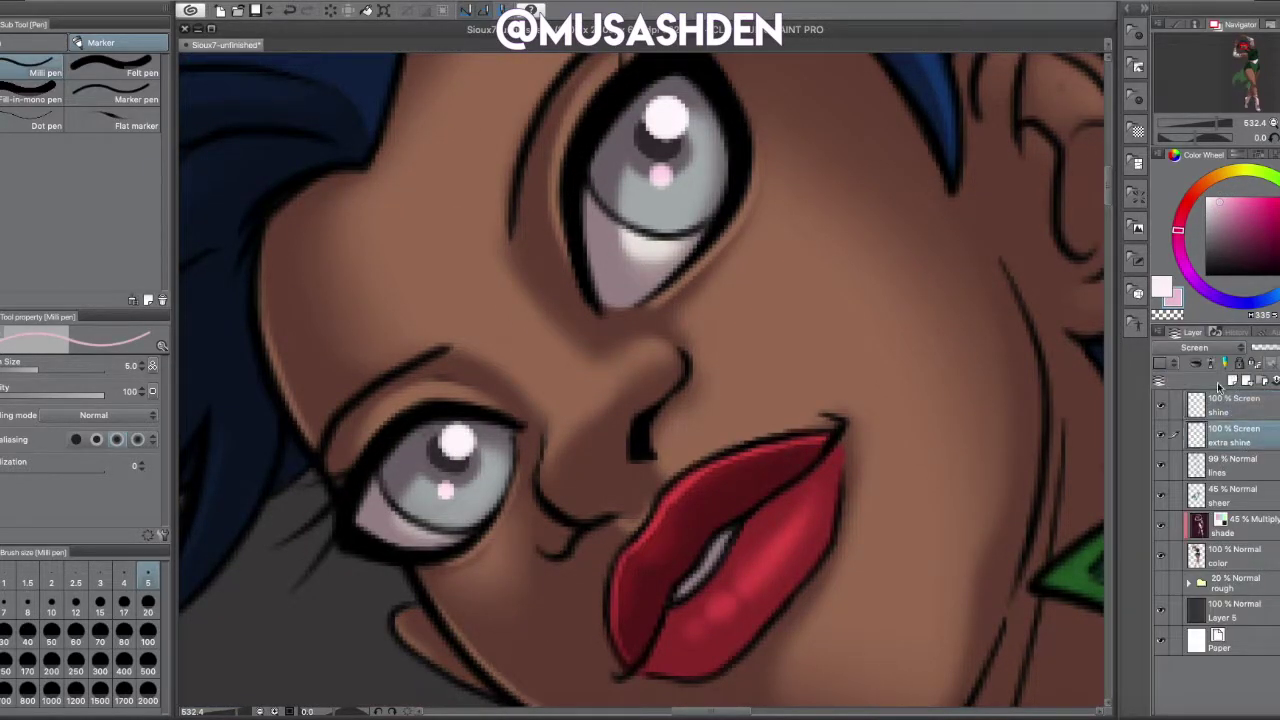
click(1210, 537)
- Try a soft pink glow in the lower part of both irises with a size 7 Soft airbrush
key(b)
drag(670, 207, 690, 188)
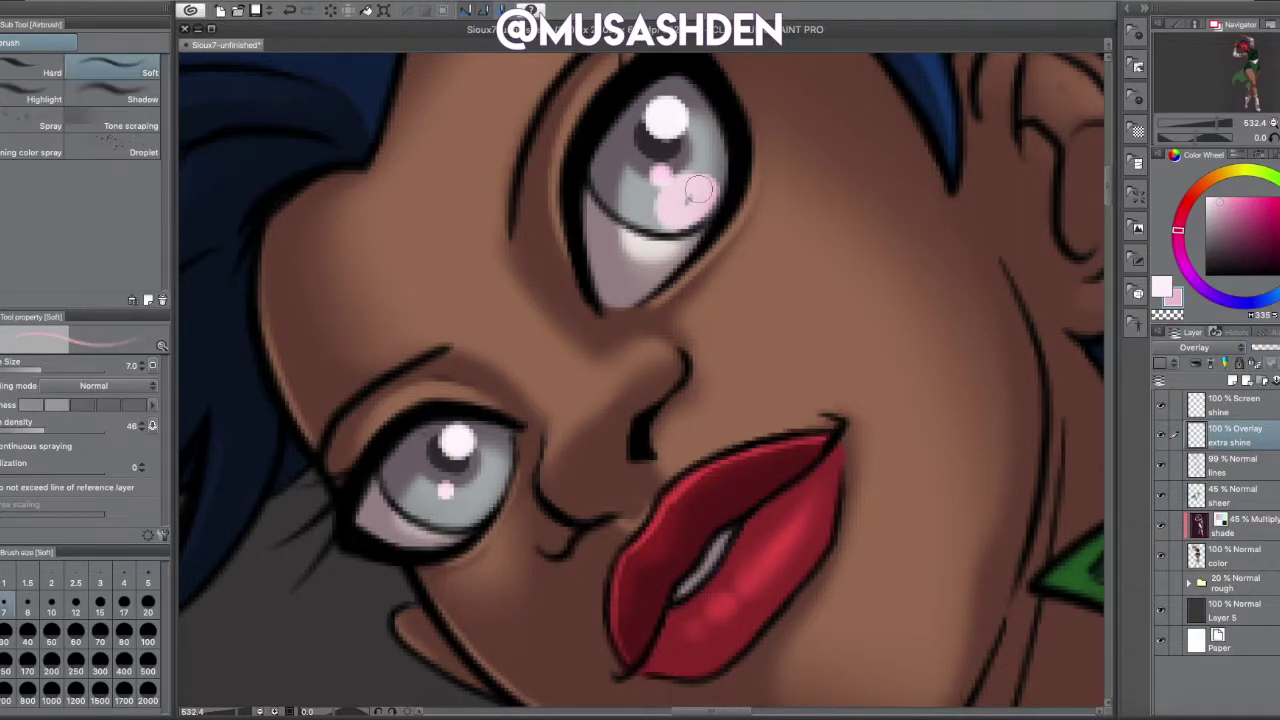
mouse_move(445, 482)
mouse_down()
mouse_move(468, 503)
mouse_move(455, 495)
mouse_up()
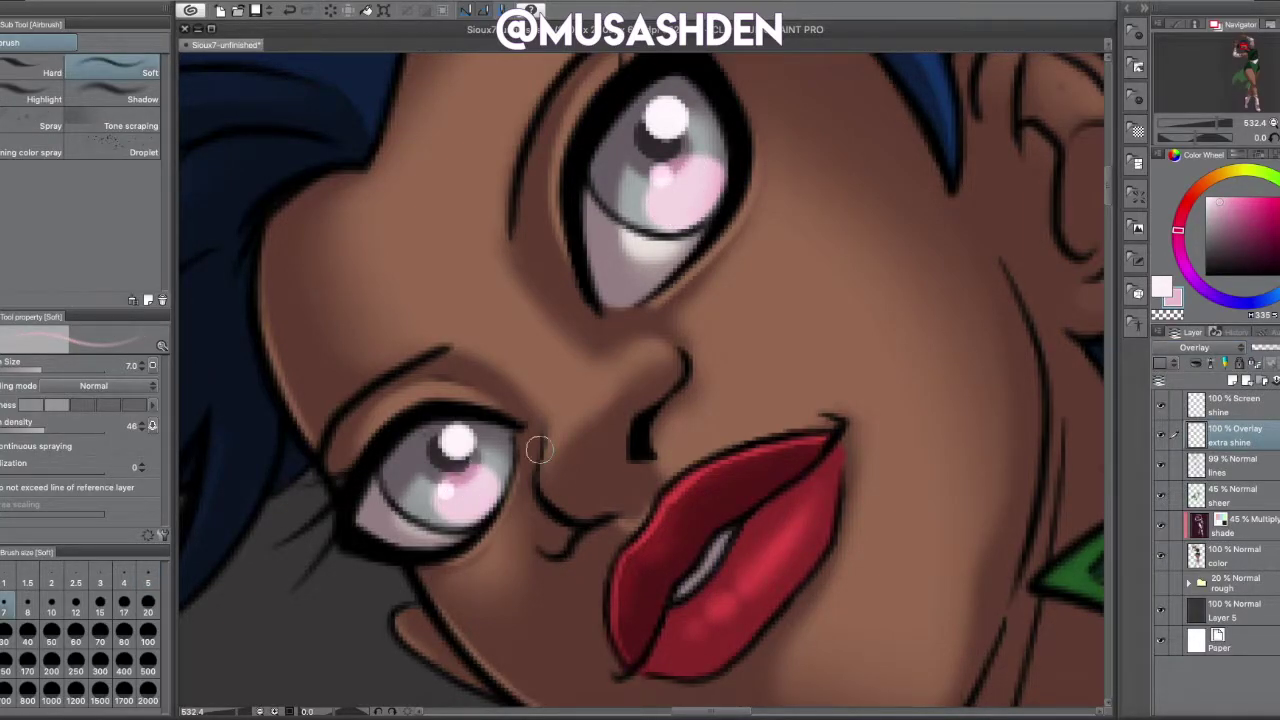
- Set extra shine to Add (Glow) at 38% opacity and airbrush a glow in the sampled iris grey onto both irises at size 7
key(ctrl+0)
scroll(1219, 350, down, 4)
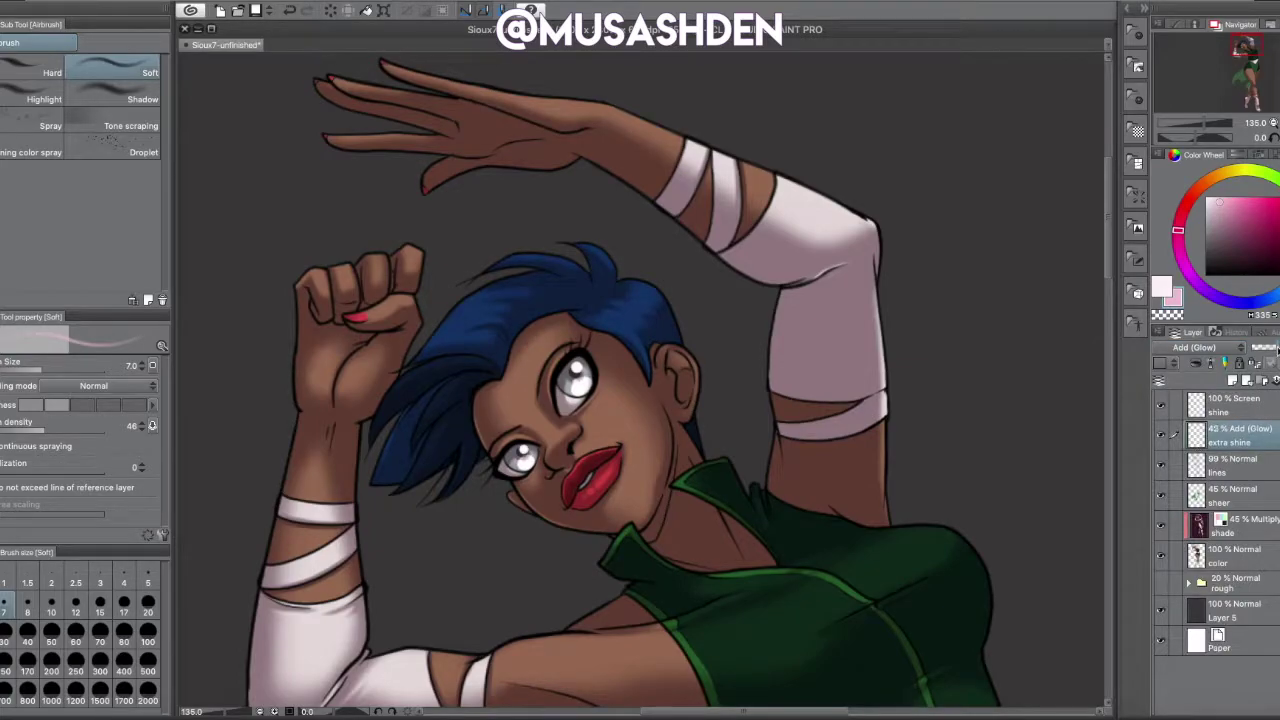
scroll(606, 490, up, 3)
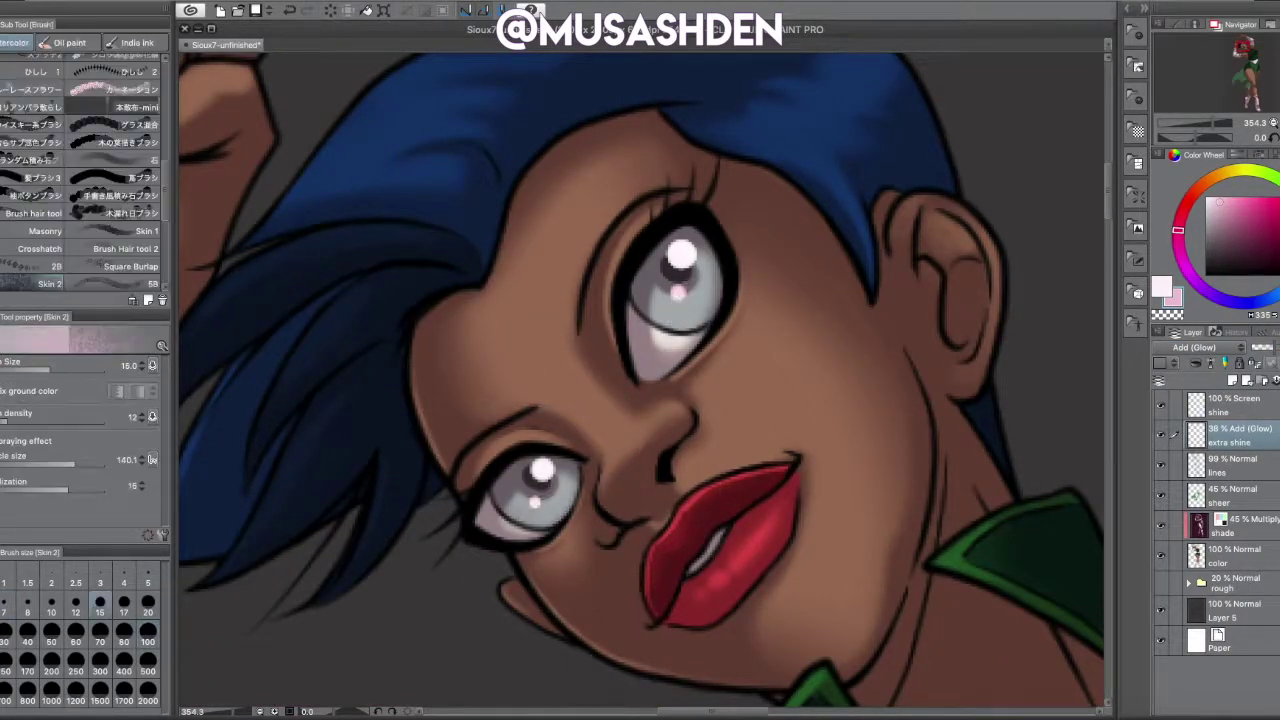
alt+click(561, 505)
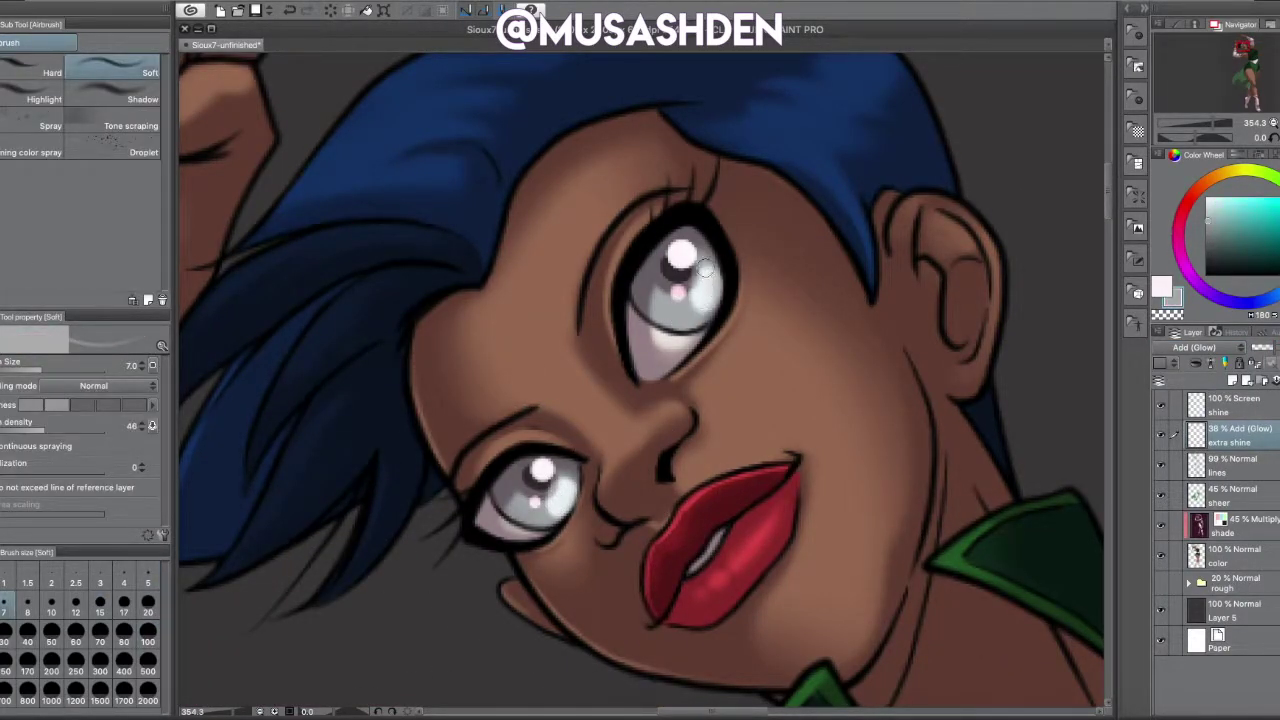
scroll(577, 452, down, 6)
- Trim and soften the glow around the irises with a size 17 Soft eraser
scroll(553, 469, up, 4)
key(e)
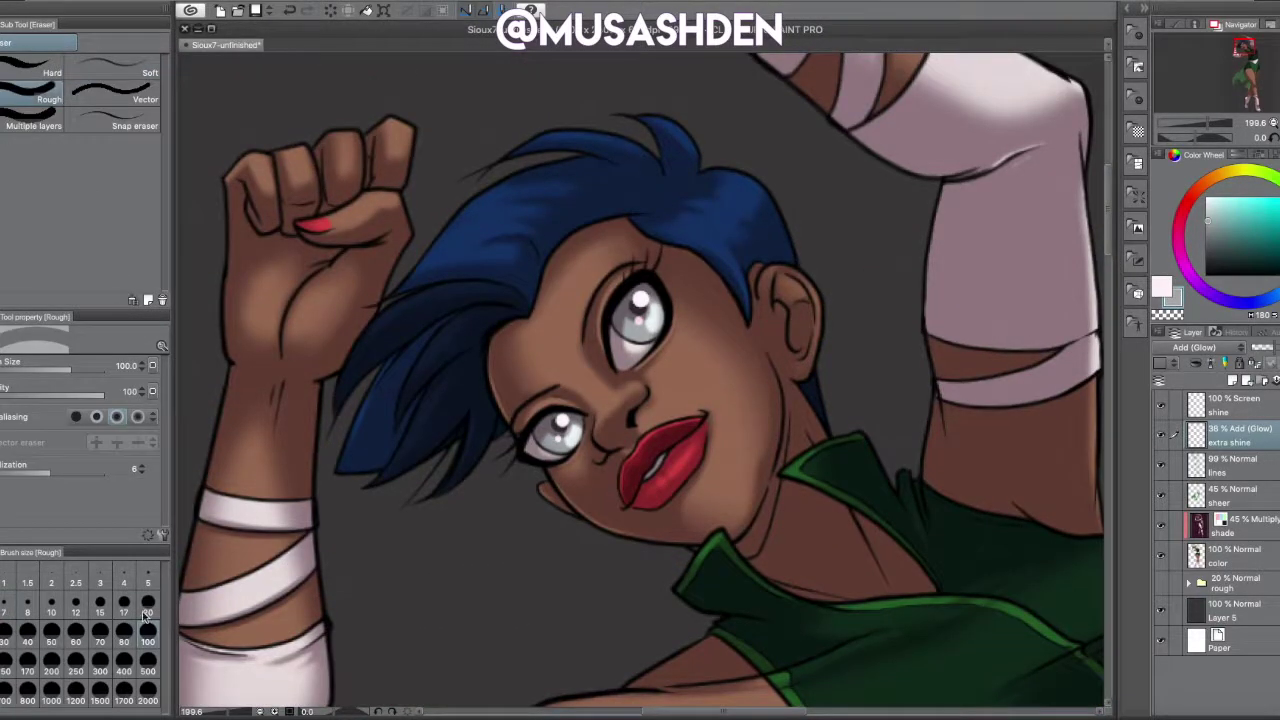
scroll(545, 432, up, 4)
click(118, 70)
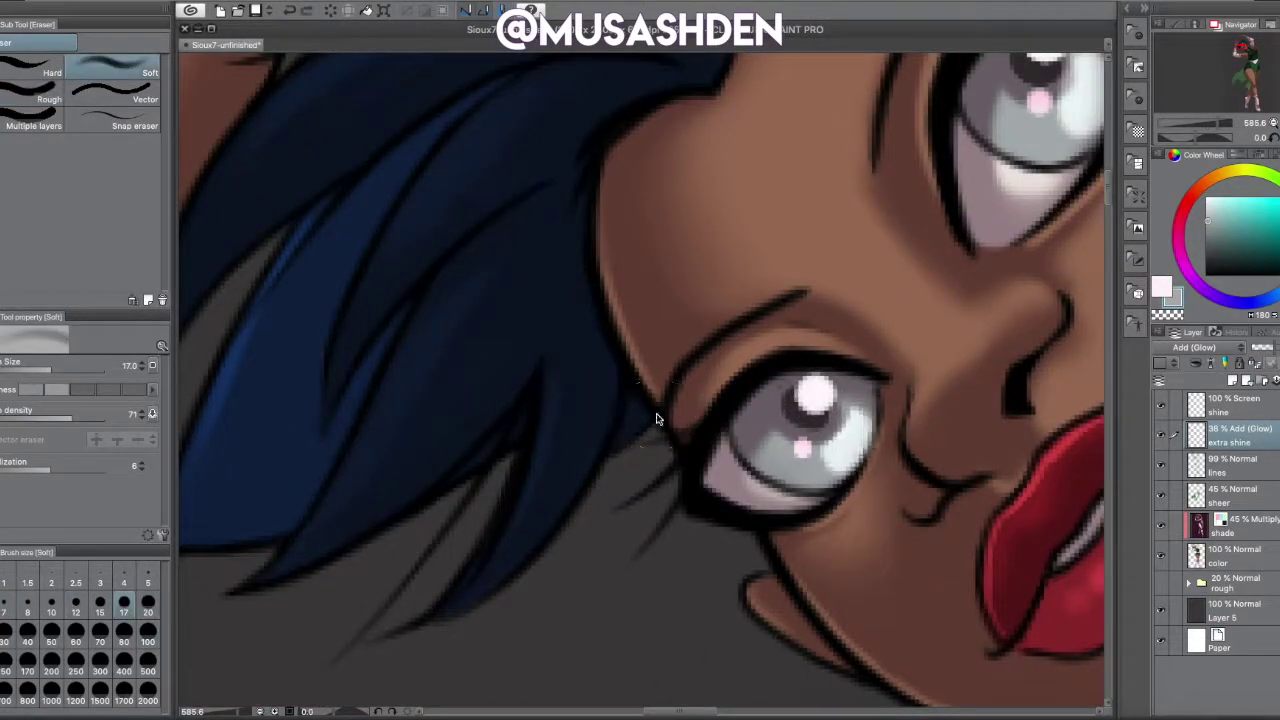
scroll(909, 429, right, 5)
scroll(850, 350, up, 4)
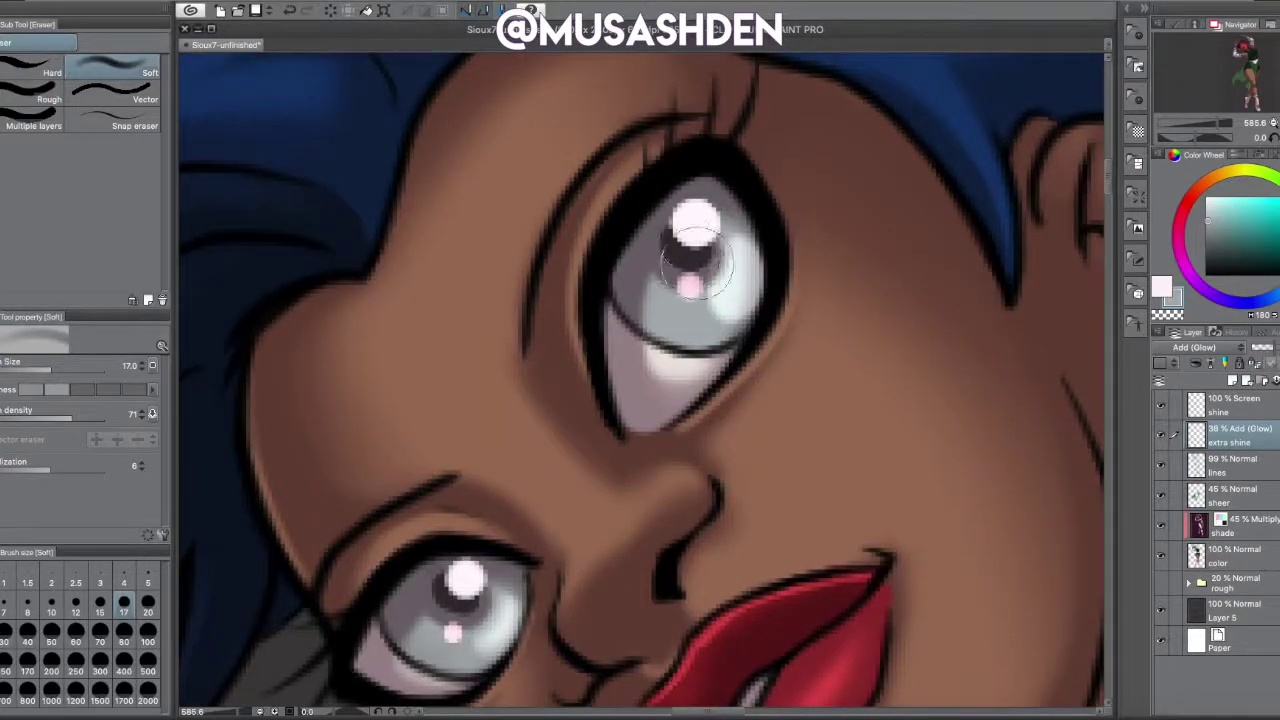
drag(800, 262, 766, 196)
scroll(766, 196, down, 6)
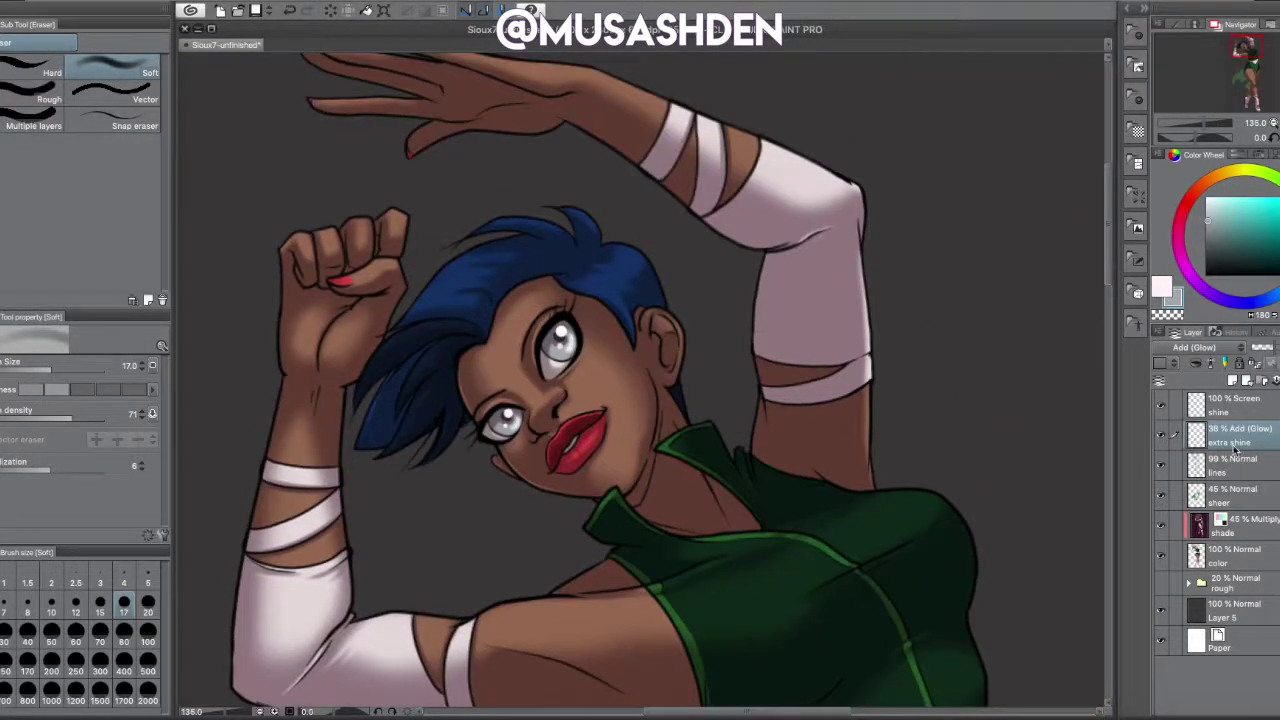
- Blend the iris shading on the shade layer with a size 4 Finger tip and refine it with a size 3 Soft airbrush
click(3, 277)
scroll(520, 426, up, 5)
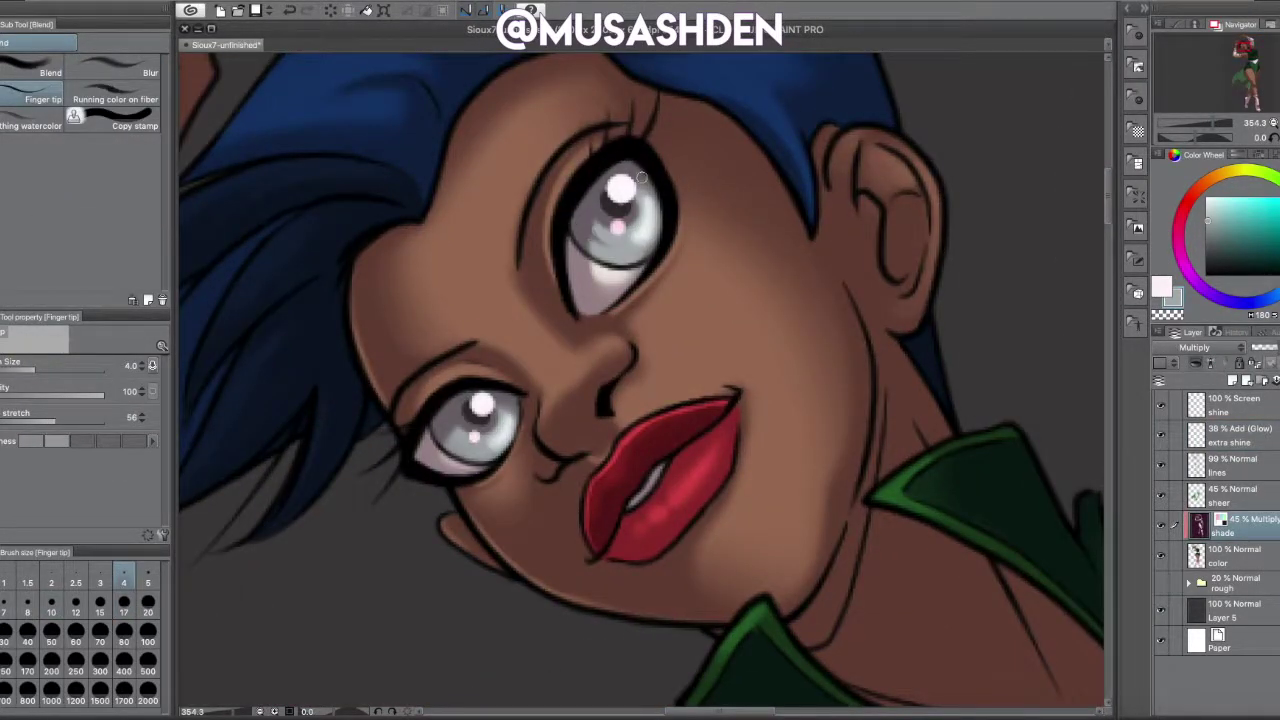
scroll(635, 325, up, 1)
key(b)
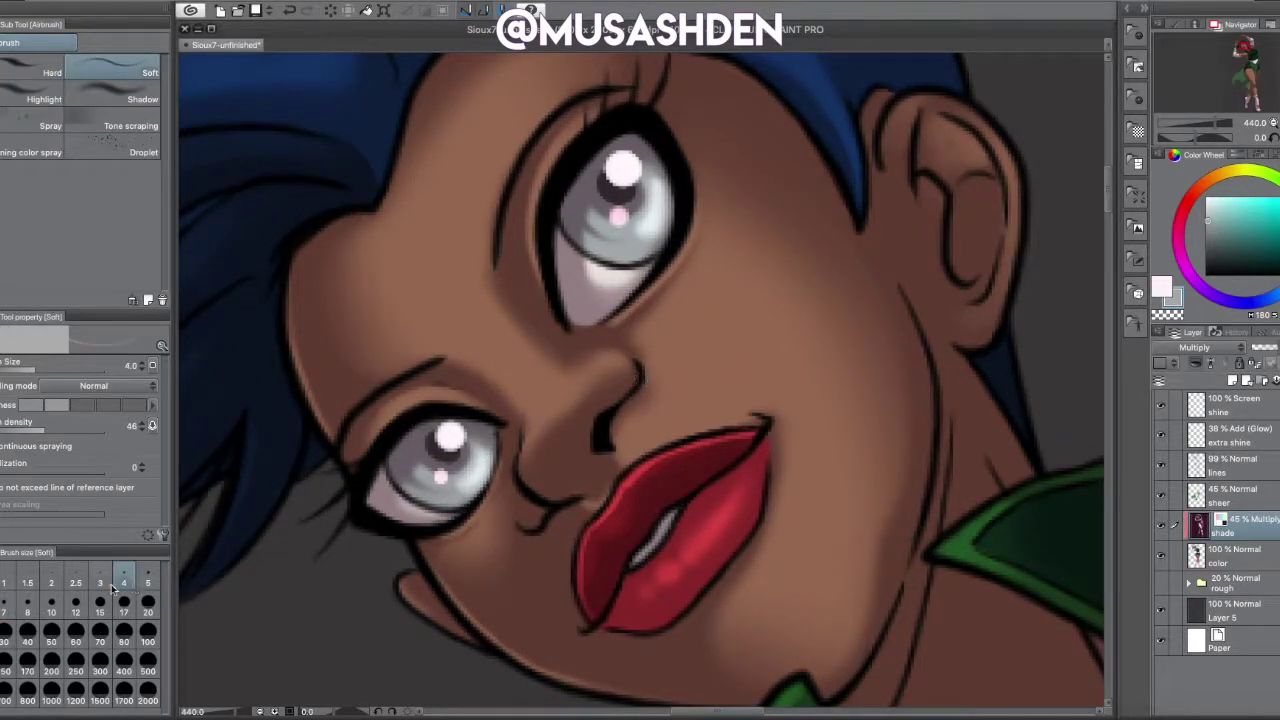
scroll(484, 450, down, 5)
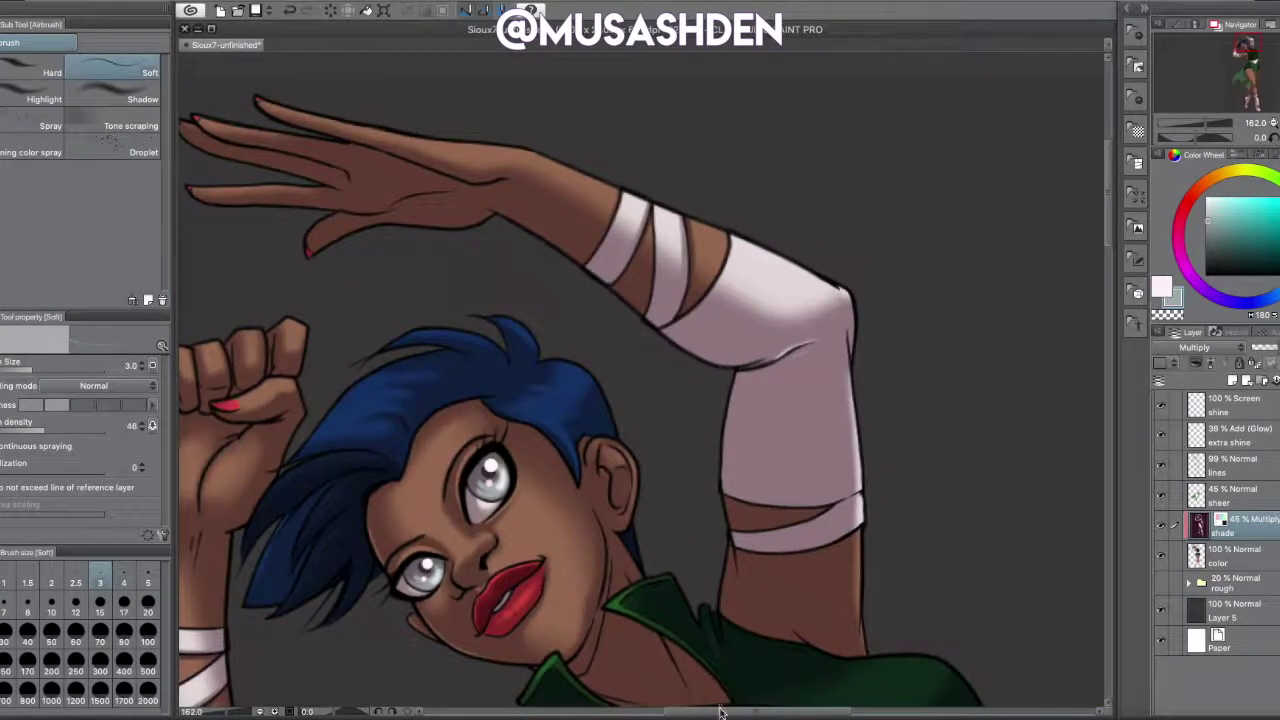
- Lower the shine layer to 85% opacity and add a clipped layer named pattern directly above the color layer
scroll(660, 384, down, 3)
scroll(660, 384, up, 1)
click(1235, 435)
drag(1020, 592, 930, 481)
click(1235, 555)
click(1232, 380)
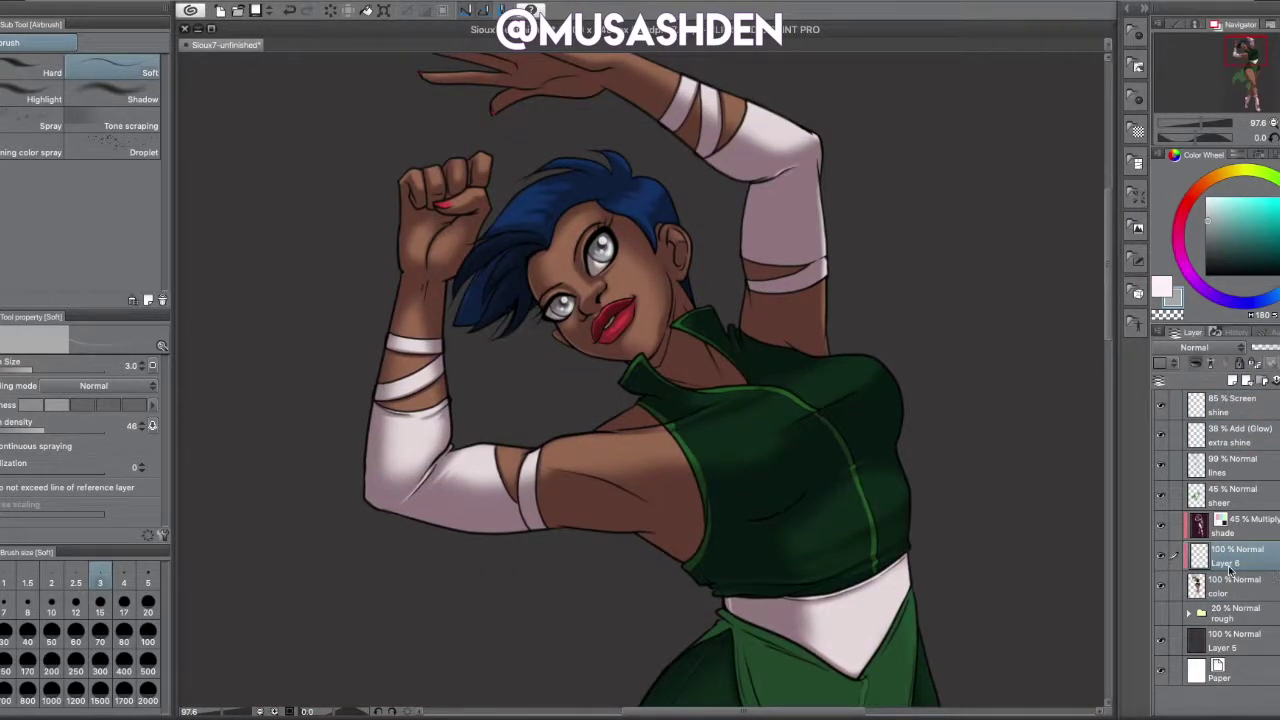
- Choose the Rose decoration brush and a dark plum colour, then auto-select the pale arm wraps and waist panel on the color layer
key(b)
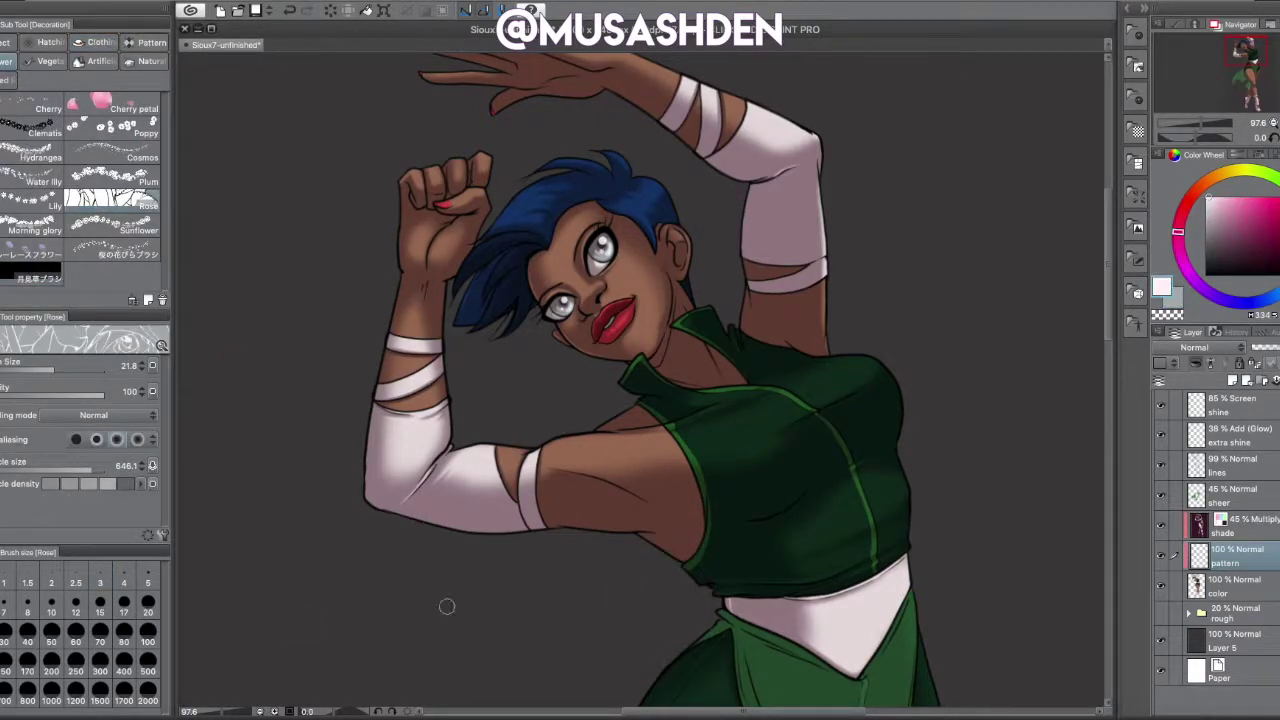
click(1240, 248)
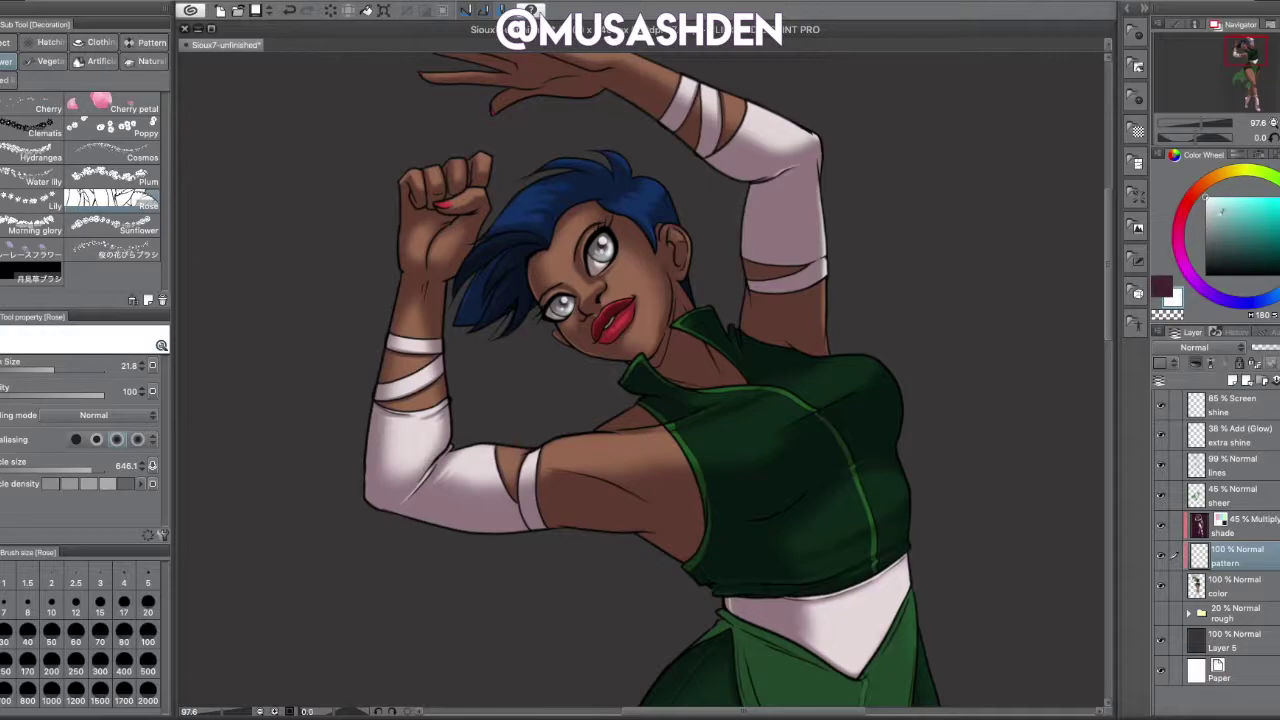
click(1235, 585)
key(w)
click(455, 490)
shift+click(780, 210)
shift+click(410, 365)
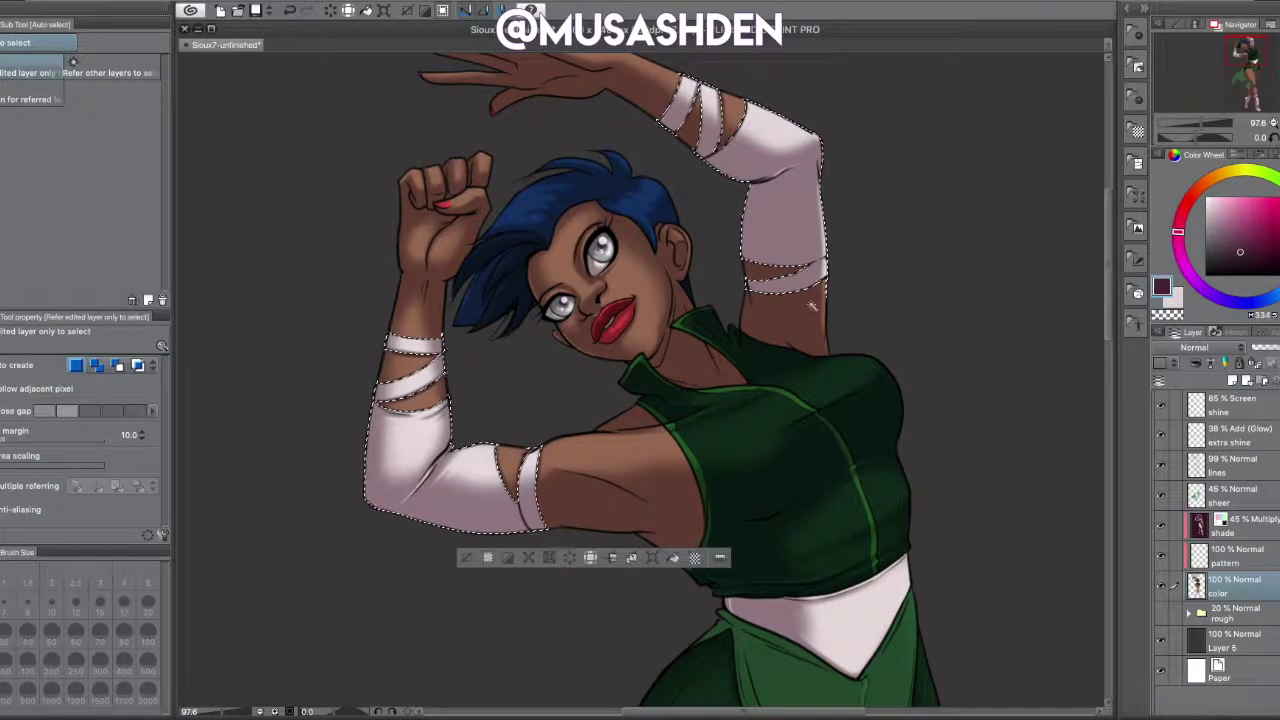
shift+click(815, 630)
shift+click(415, 345)
- Paint dark plum roses over the selected arm wraps and waist panel on pattern, using brush size 11.2 and particle size 171.0
click(1198, 347)
click(1235, 549)
key(b)
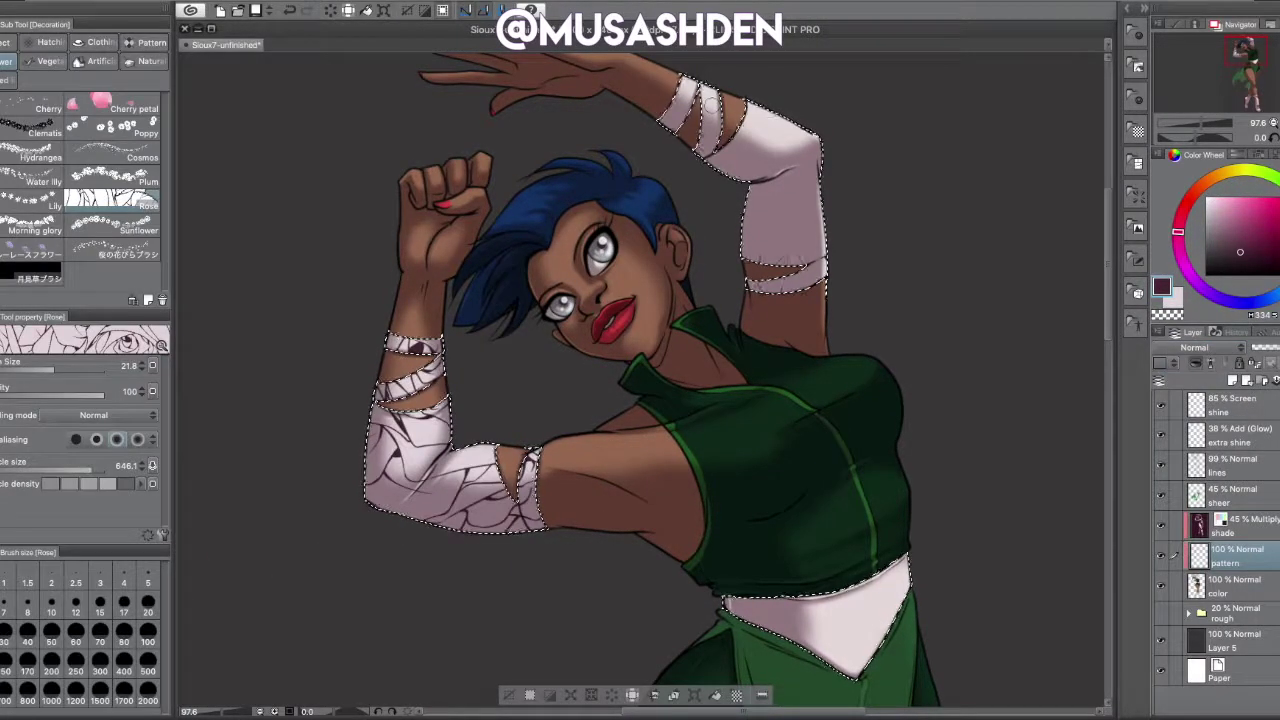
scroll(640, 380, down, 3)
drag(60, 366, 46, 371)
mouse_move(630, 330)
mouse_down()
mouse_move(695, 400)
mouse_move(660, 355)
mouse_move(493, 366)
mouse_up()
scroll(693, 366, up, 3)
drag(700, 150, 790, 260)
drag(760, 160, 820, 340)
drag(800, 450, 800, 380)
drag(760, 400, 900, 460)
mouse_move(900, 370)
mouse_down()
mouse_move(790, 440)
mouse_move(760, 420)
mouse_up()
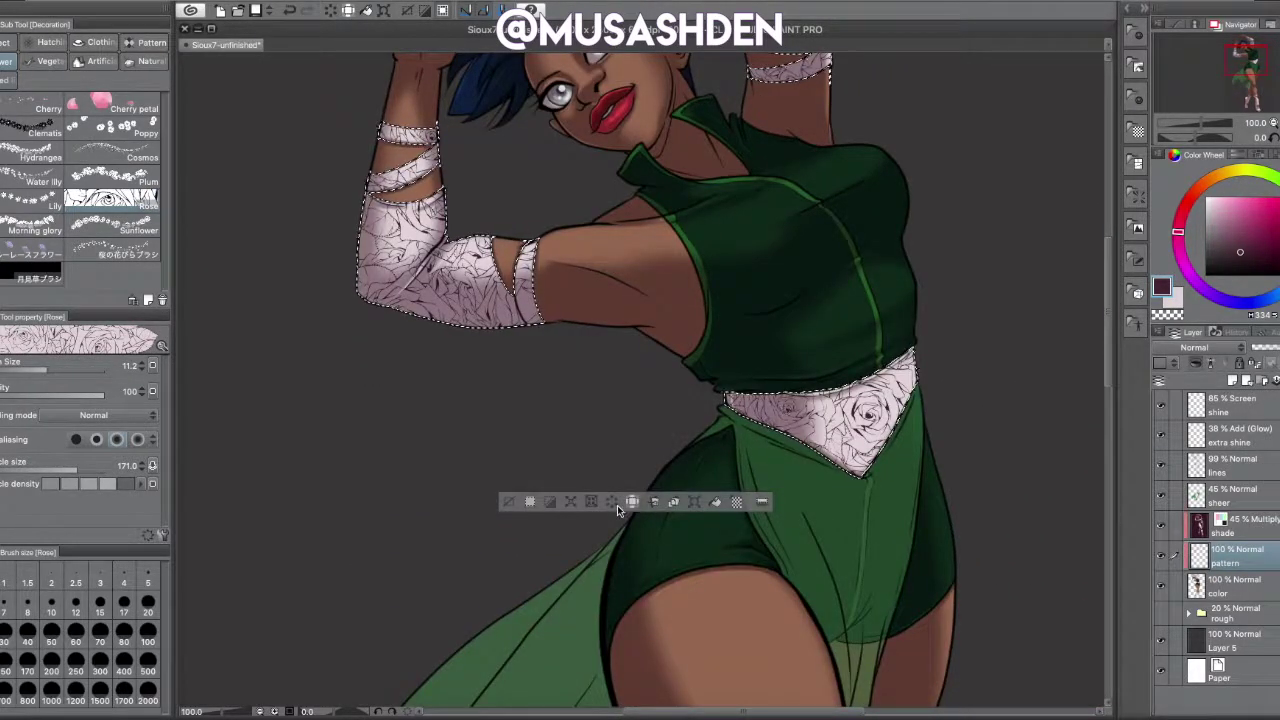
scroll(634, 457, down, 3)
scroll(873, 363, up, 2)
drag(1106, 300, 1108, 327)
scroll(1108, 327, up, 1)
scroll(1108, 327, down, 2)
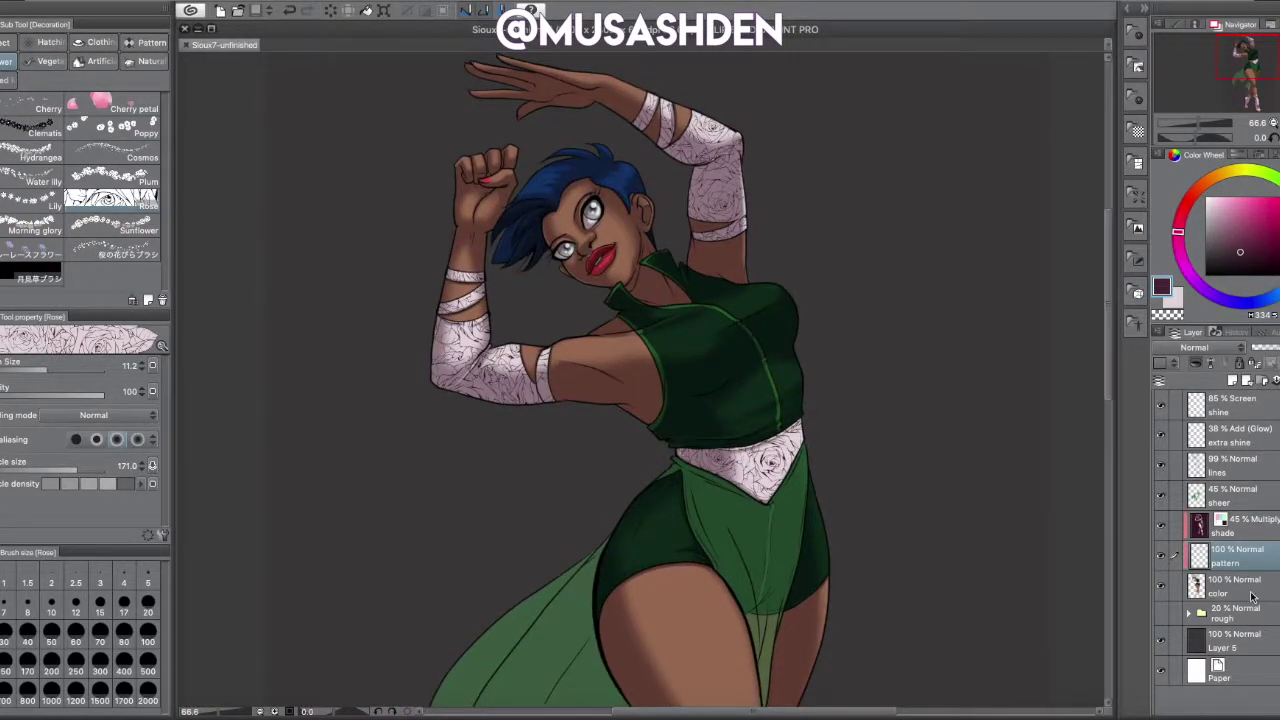
- Auto-select the dark green top and shorts on the color layer and add a clipped layer named glitter above it
click(1235, 585)
key(w)
click(720, 360)
shift+click(700, 540)
key(ctrl+shift+n)
text(glitter)
key(Return)
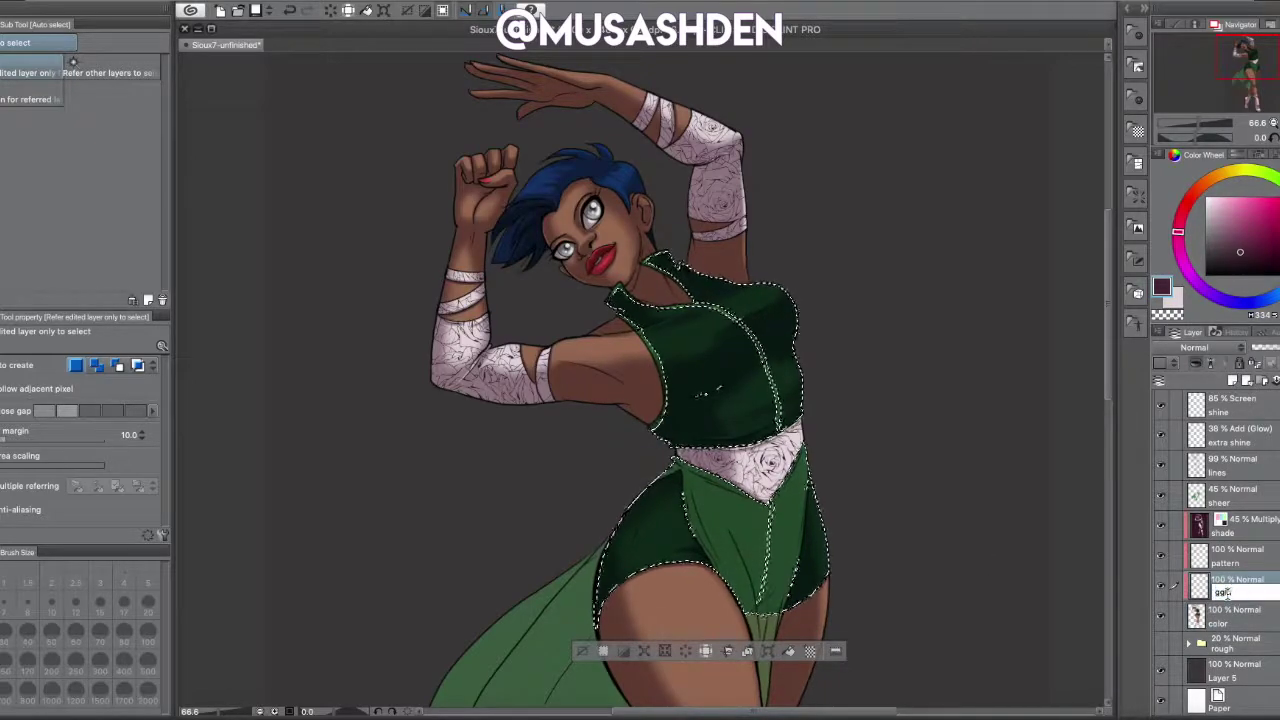
- Try spraying glitter over the top and shorts with the ダスト綺麗カラー brush at size 13.7 and particle size 291.0
key(b)
scroll(85, 190, down, 5)
click(60, 195)
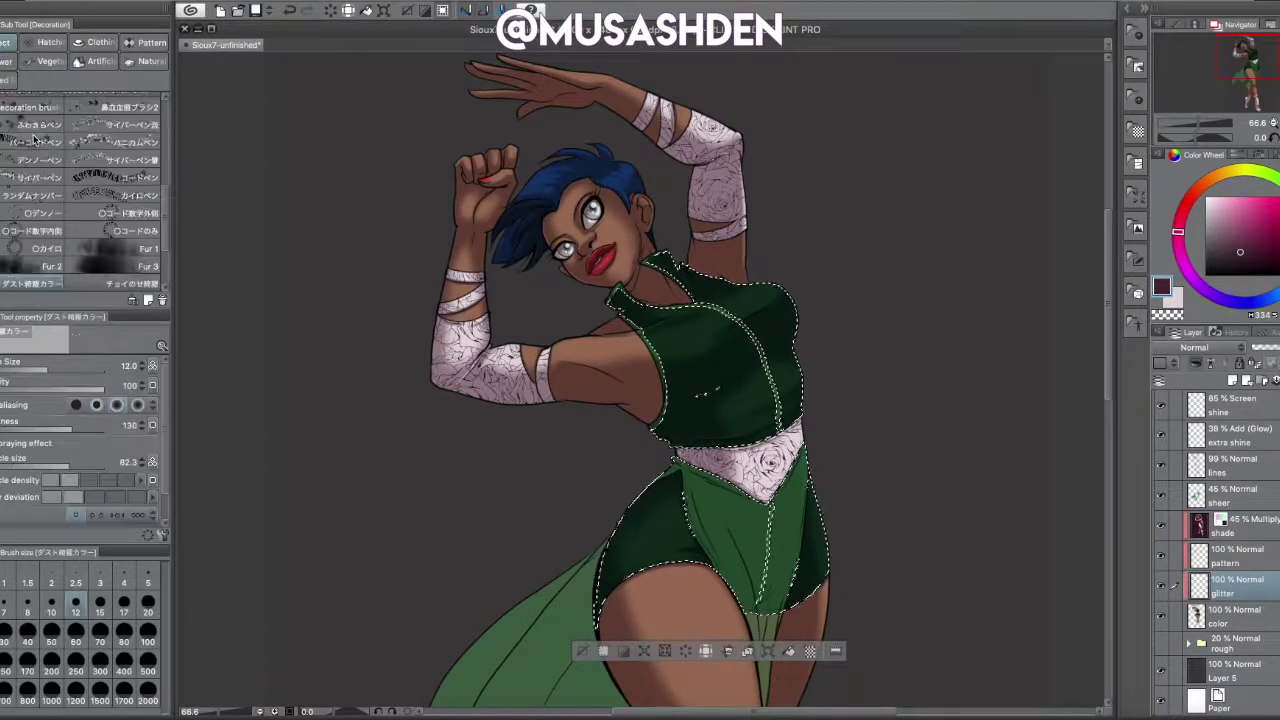
click(48, 368)
click(72, 465)
click(82, 465)
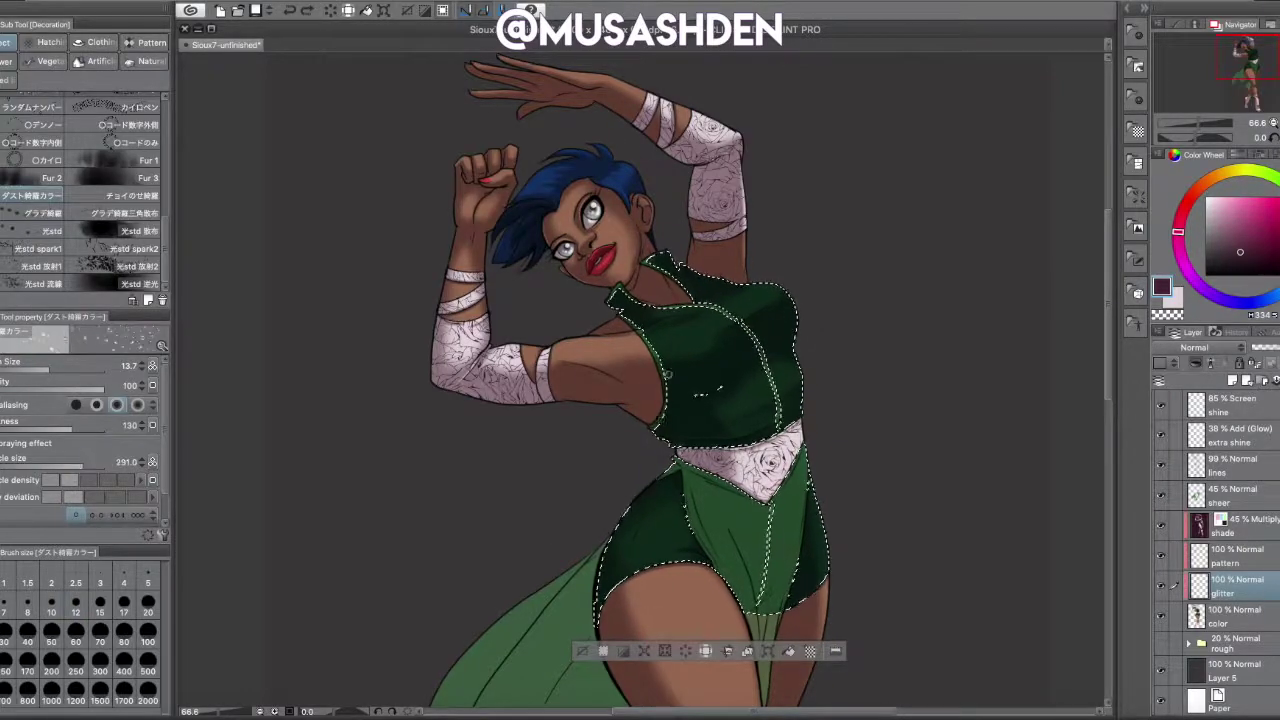
key(ctrl+d)
scroll(879, 501, up, 1)
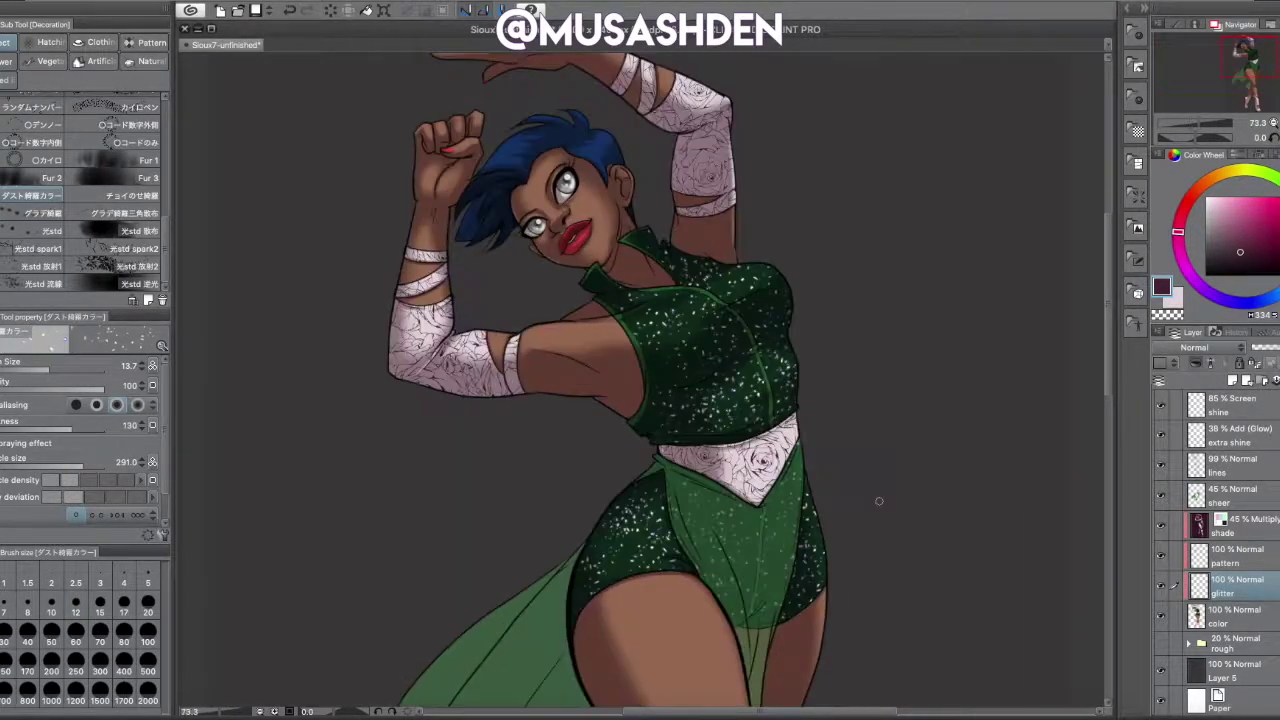
key(ctrl+z)
key(ctrl+z)
drag(891, 508, 831, 508)
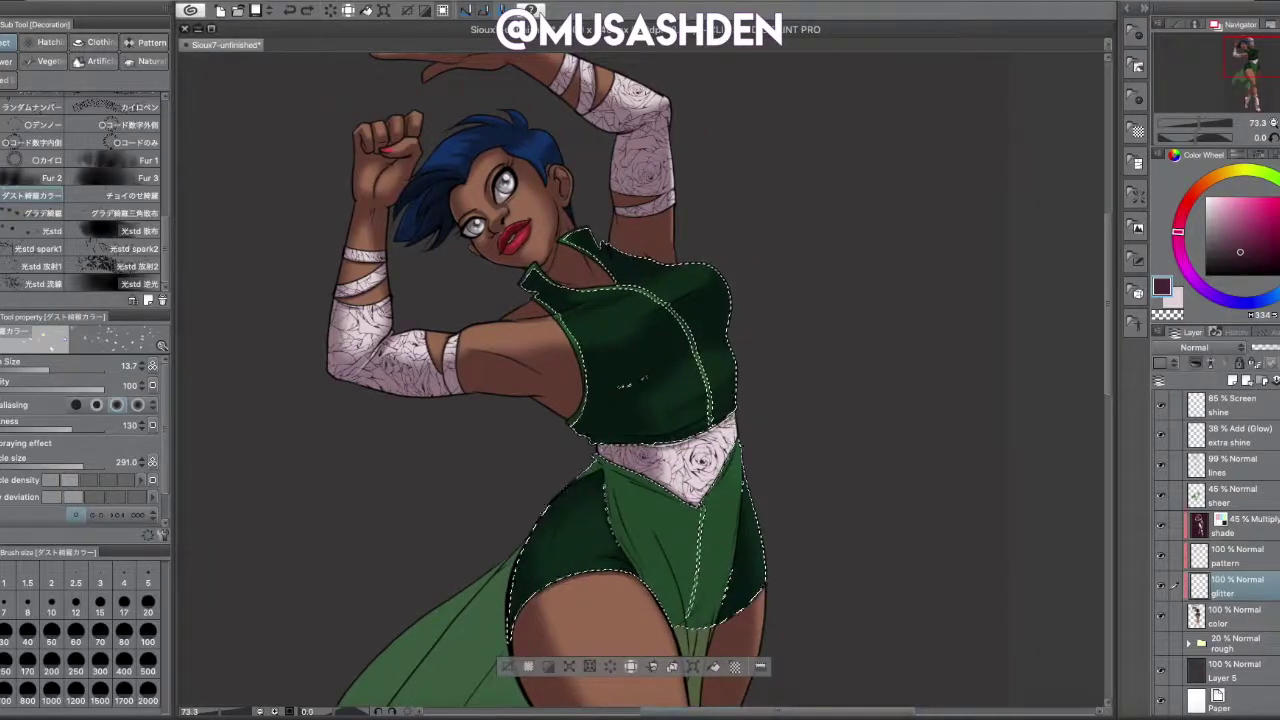
- Try bright green sparkles over the top and shorts with the 光std 放射1 brush at size 160 and particle size 13.7
click(30, 268)
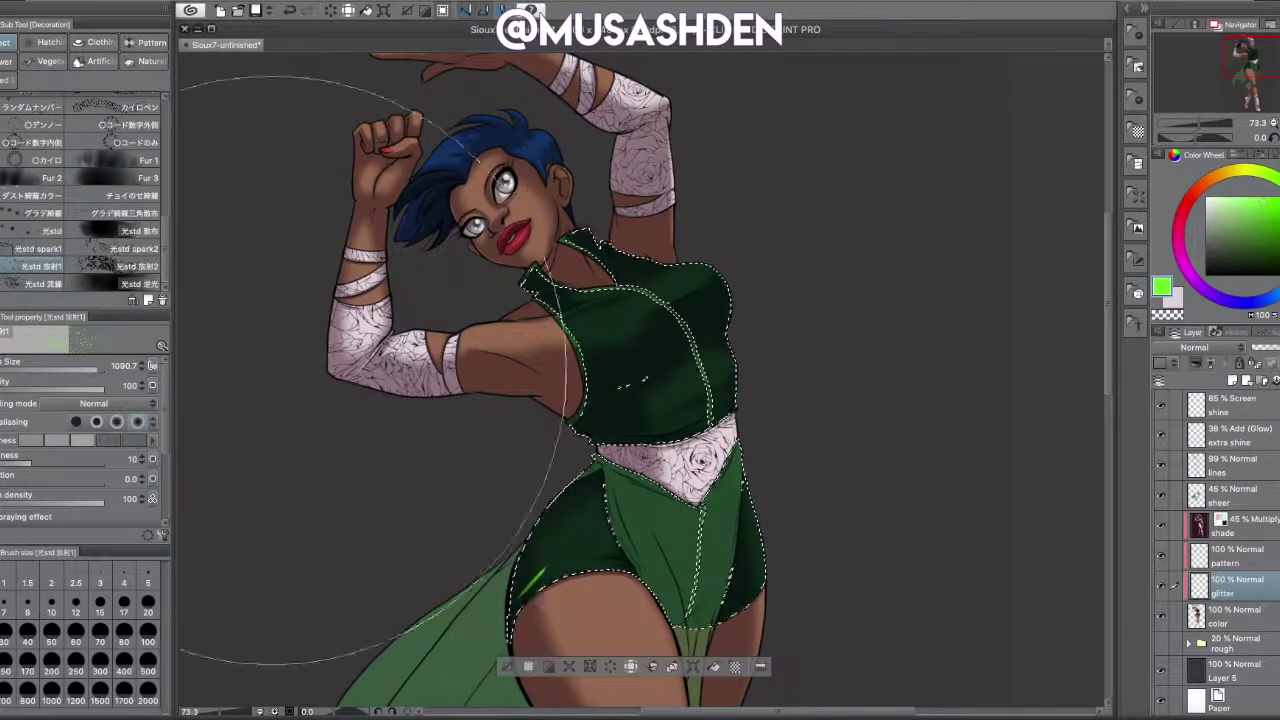
key(ctrl+minus)
drag(594, 366, 643, 371)
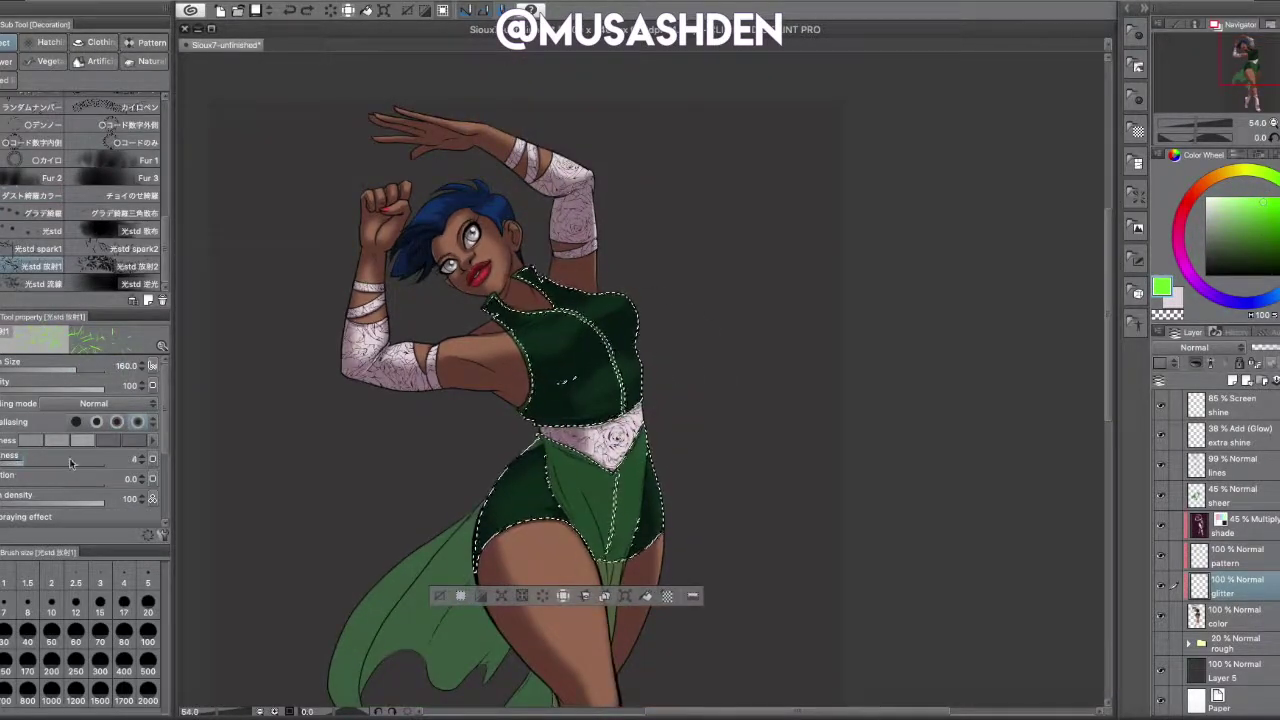
scroll(150, 440, down, 3)
drag(530, 460, 608, 335)
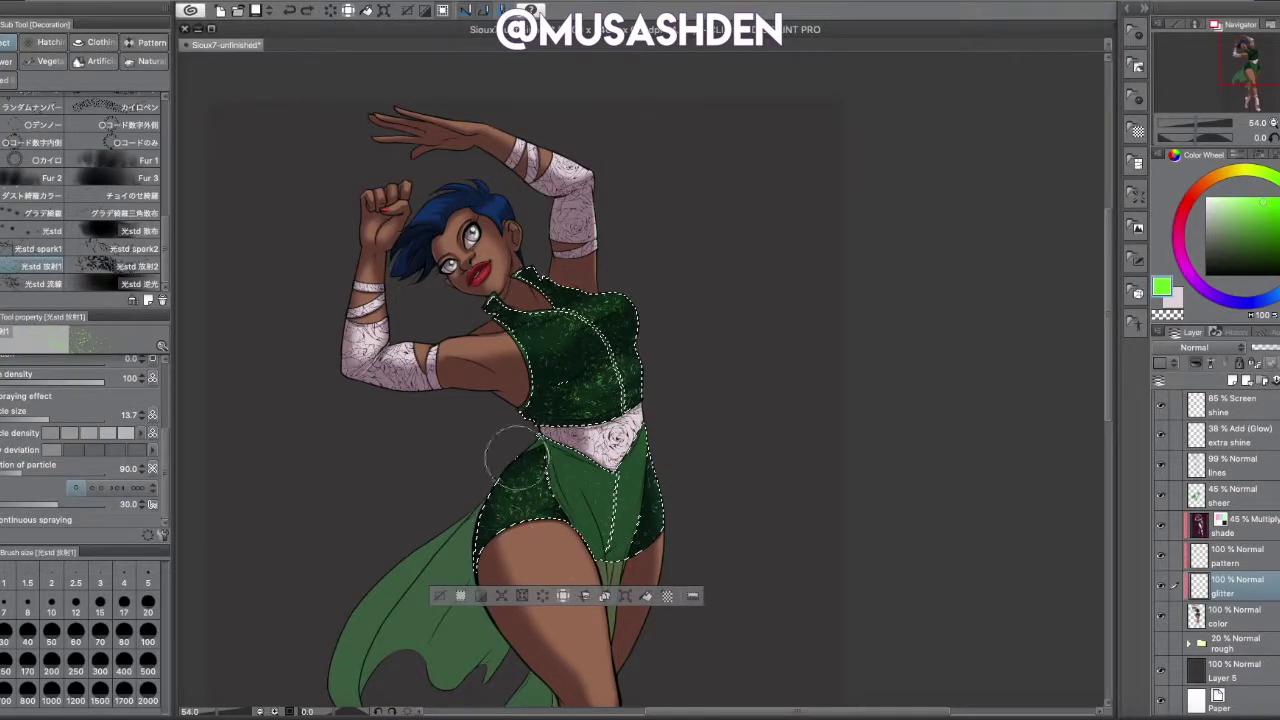
- Try the glitter layer as Add (Glow) at 25% opacity, and undo back to the unpainted outfit selection
key(ctrl+d)
scroll(688, 446, up, 3)
click(1210, 347)
click(1210, 540)
scroll(1108, 357, down, 4)
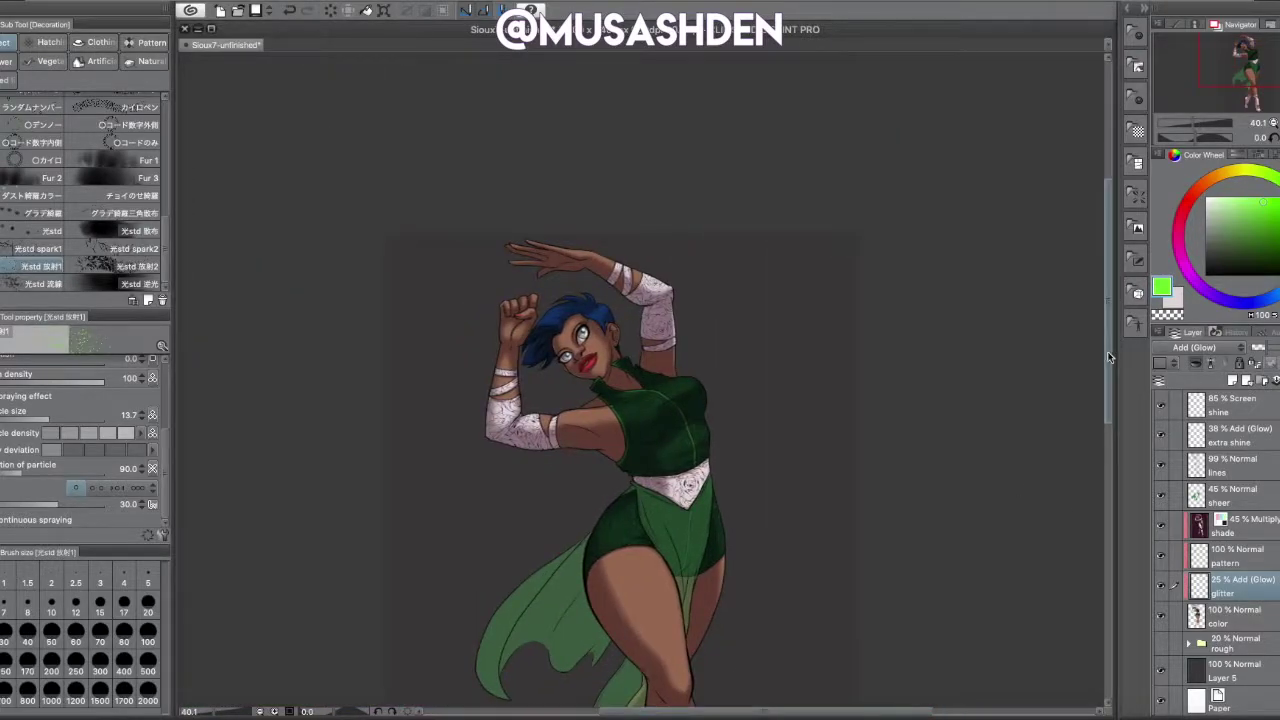
scroll(1108, 357, up, 3)
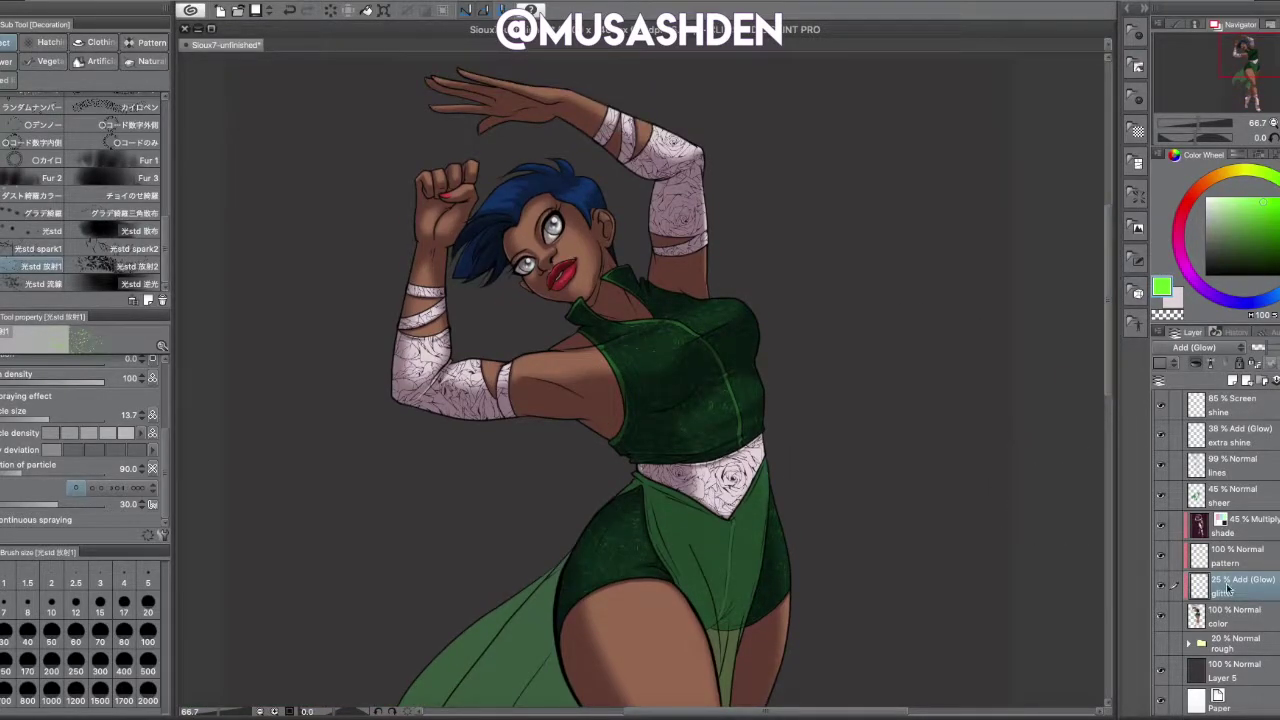
key(ctrl+z)
key(ctrl+z)
key(ctrl+z)
- Try the 光std 流線 brush at size 311 in bright green over the selected top
click(40, 284)
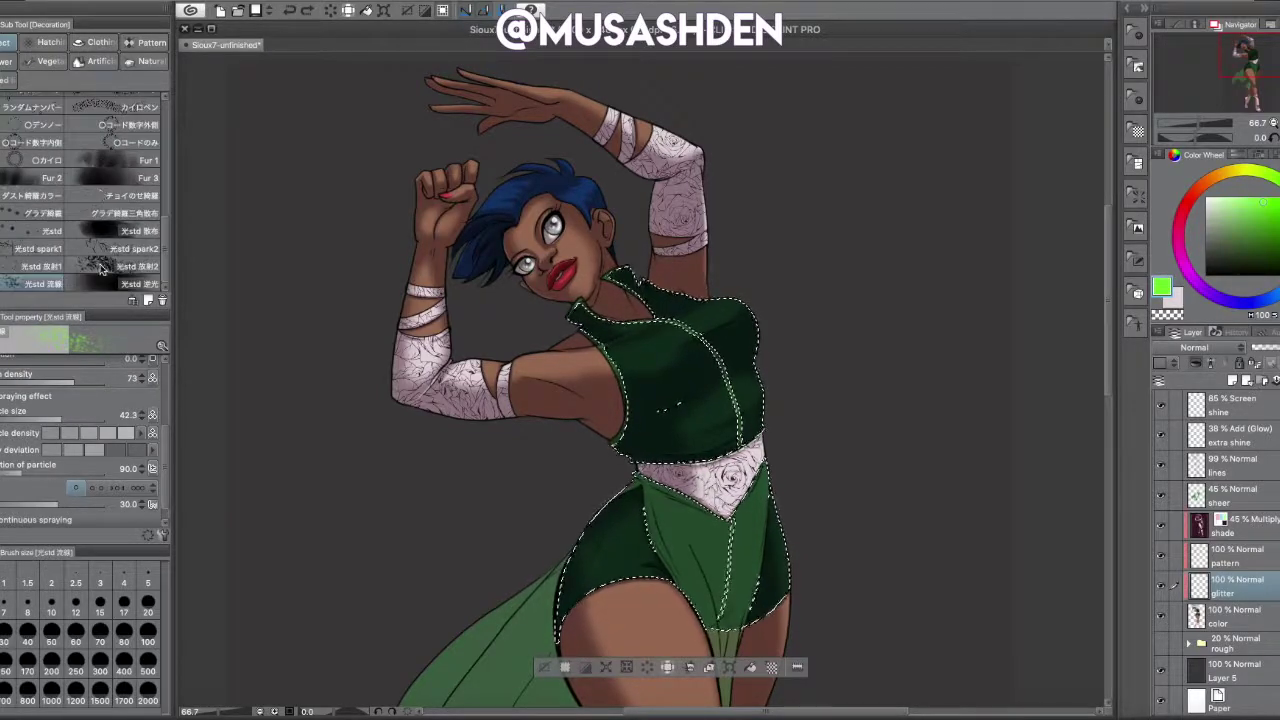
scroll(67, 377, up, 3)
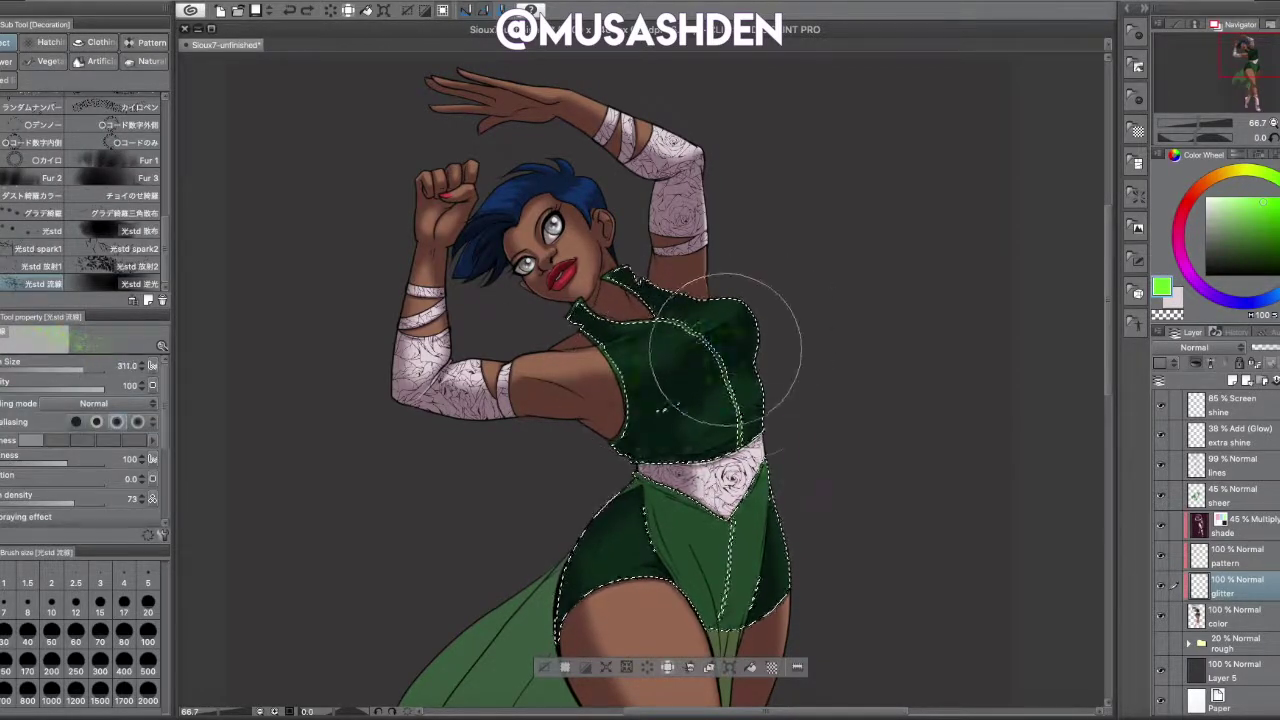
key(ctrl+z)
click(152, 42)
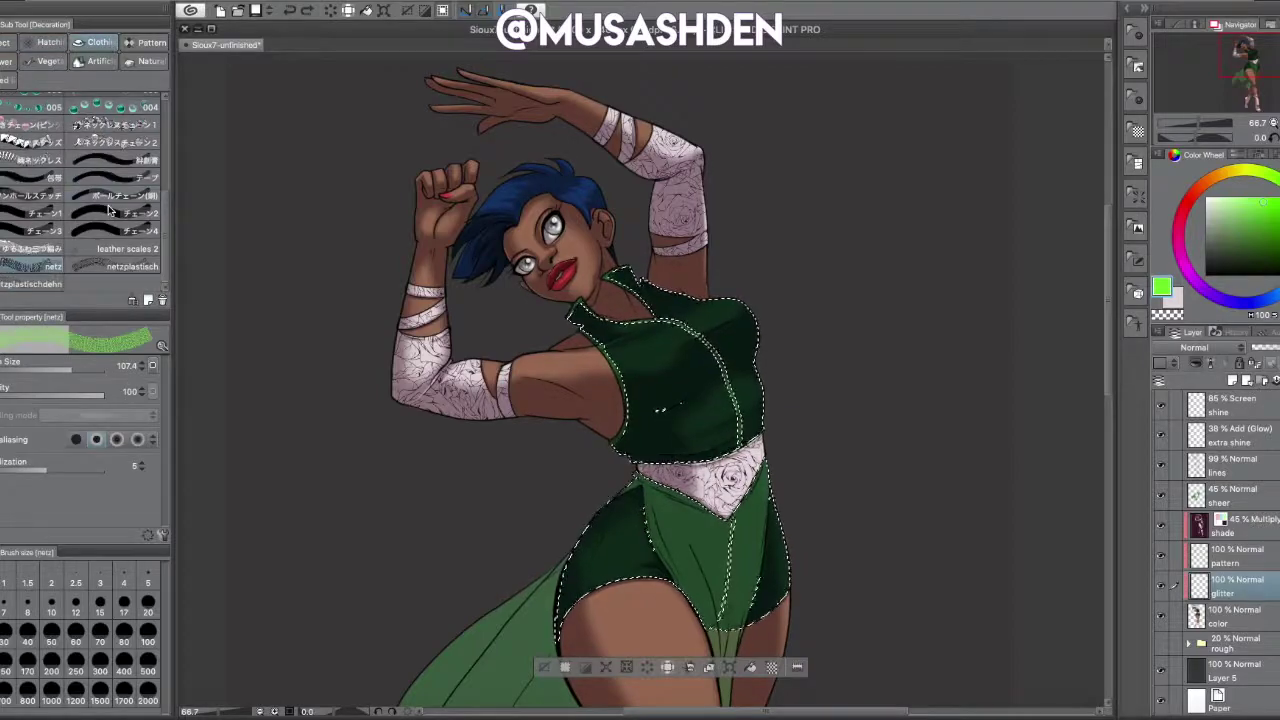
- Try bright green roses over the top and shorts on glitter with the Rose brush at size 4.4 and particle size 463.4
click(6, 61)
click(110, 198)
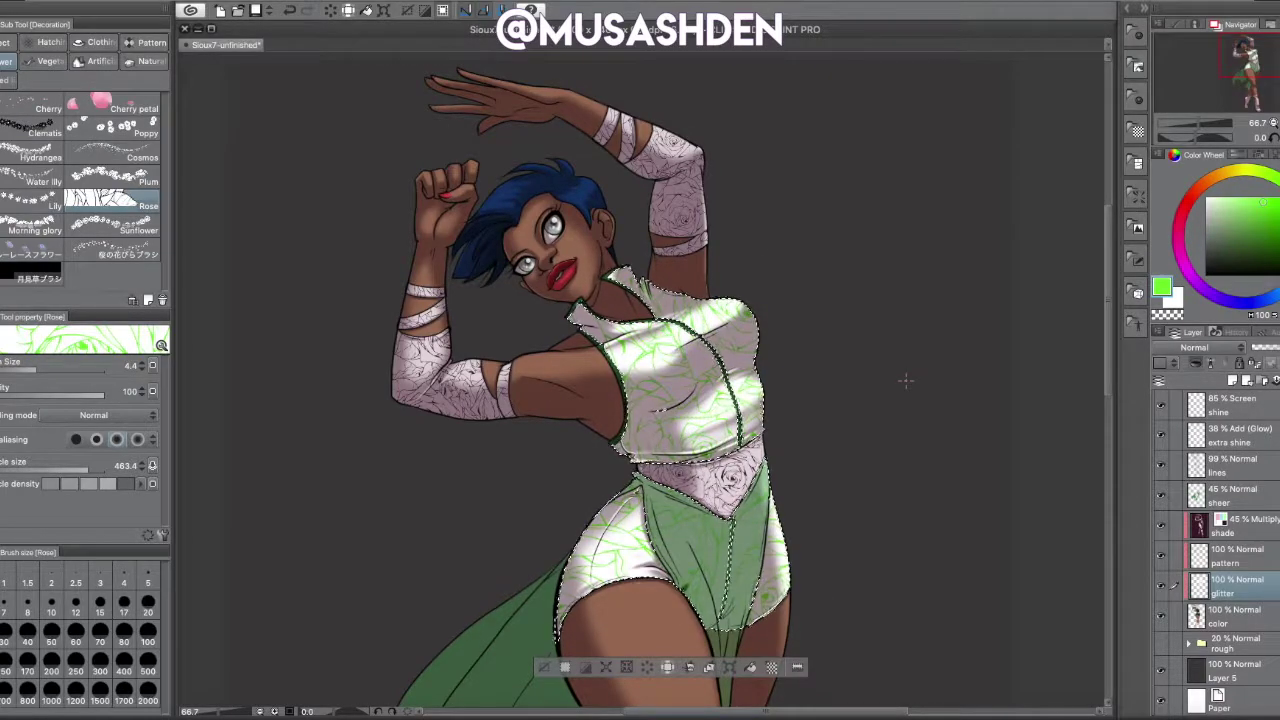
key(ctrl+d)
- Compare Multiply, Lighten, Color dodge, Overlay and Normal as blending modes for the rose-covered glitter layer
click(1215, 347)
click(1220, 390)
click(1208, 347)
click(1200, 452)
click(1208, 347)
click(1198, 481)
click(1208, 347)
scroll(1195, 380, up, 2)
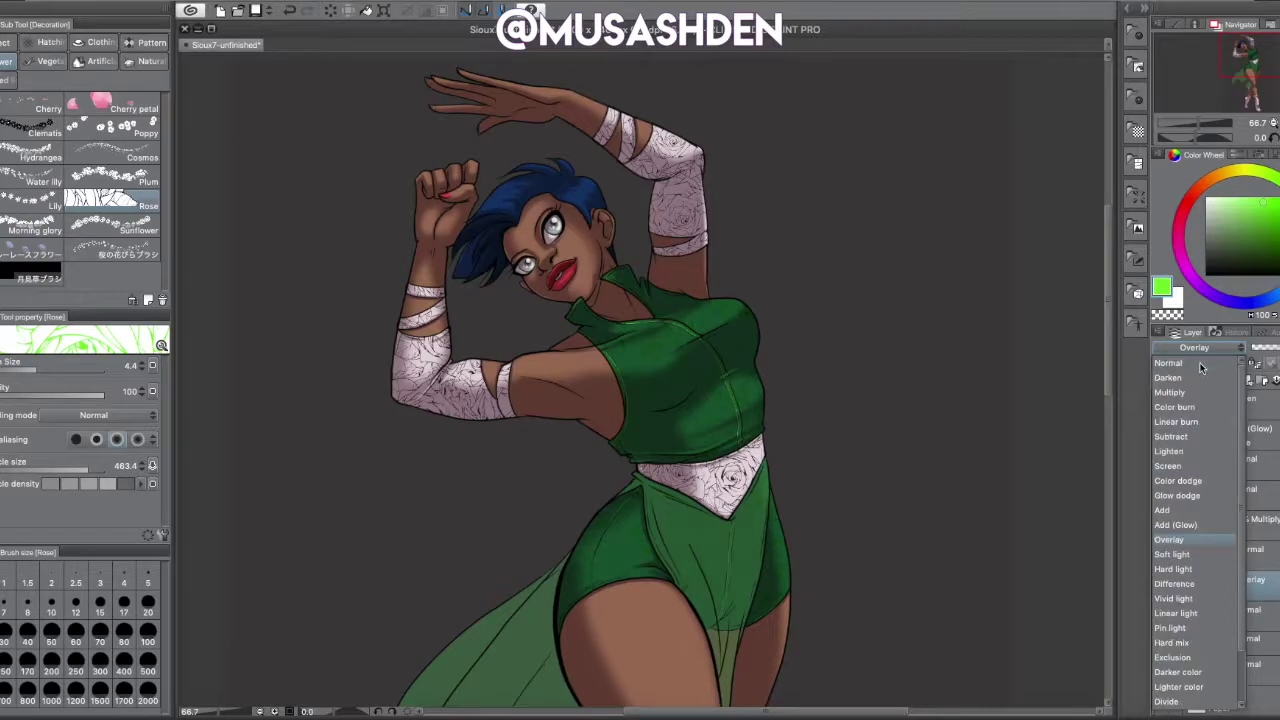
click(1190, 362)
scroll(966, 567, up, 1)
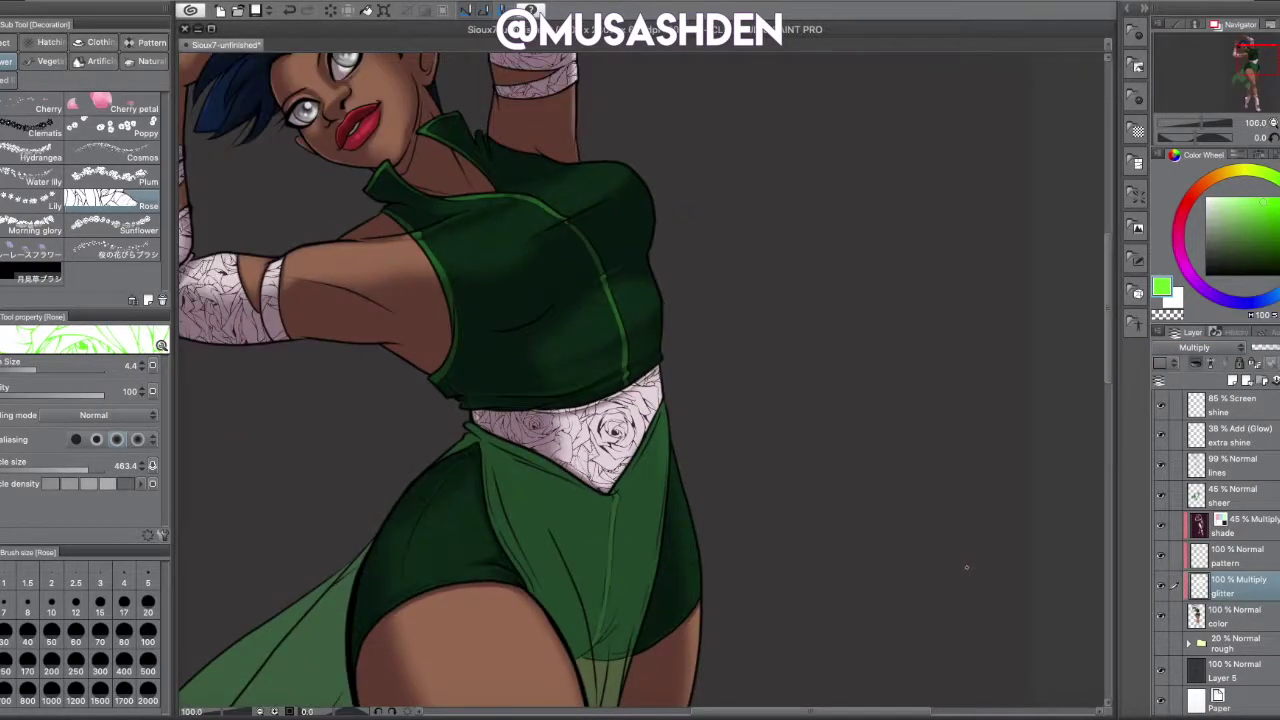
- Replace the bright green roses on the glitter layer with dark green ones and set it to Multiply at 52% opacity
click(505, 327)
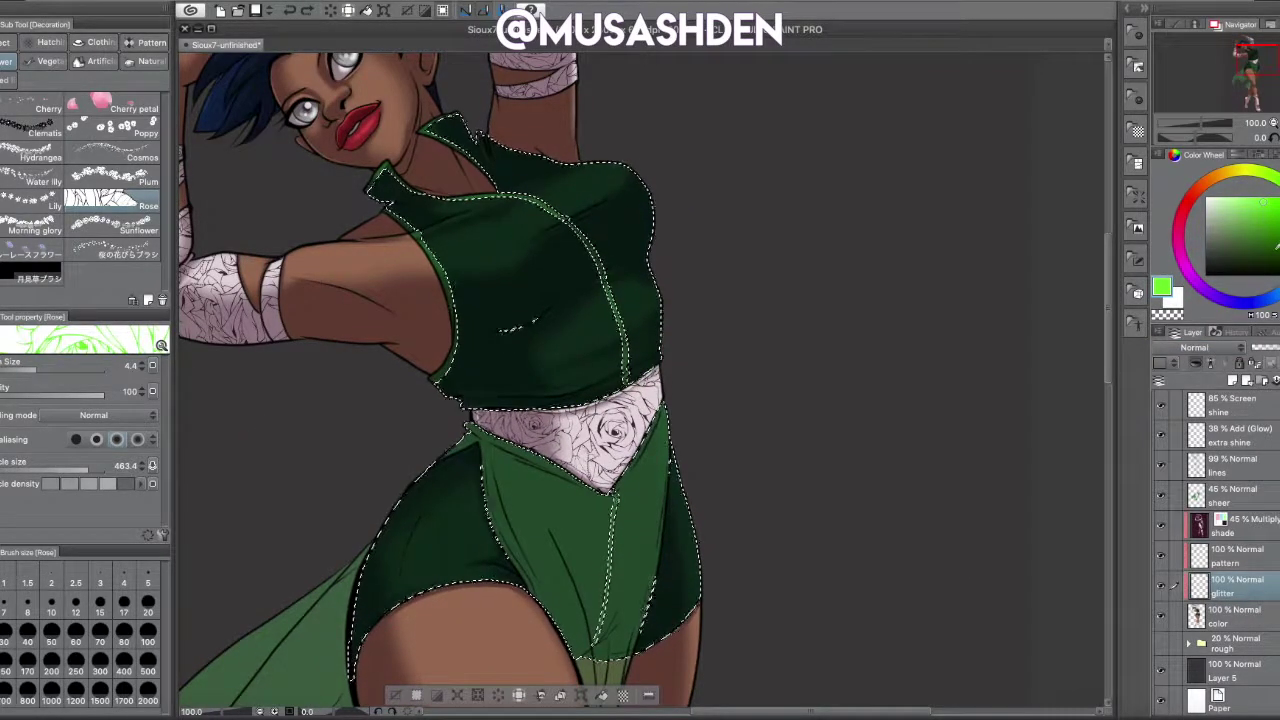
scroll(508, 328, down, 1)
key(ctrl+z)
key(ctrl+z)
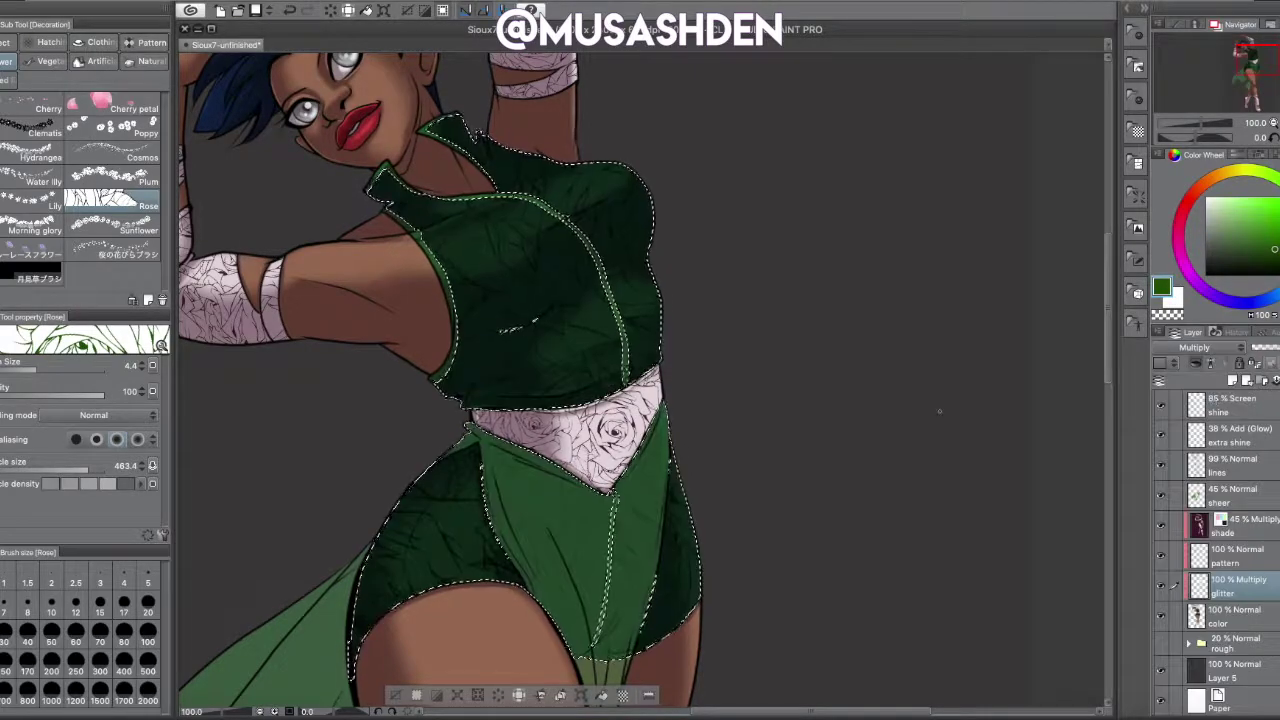
scroll(420, 437, down, 1)
drag(420, 437, 586, 457)
scroll(769, 397, up, 1)
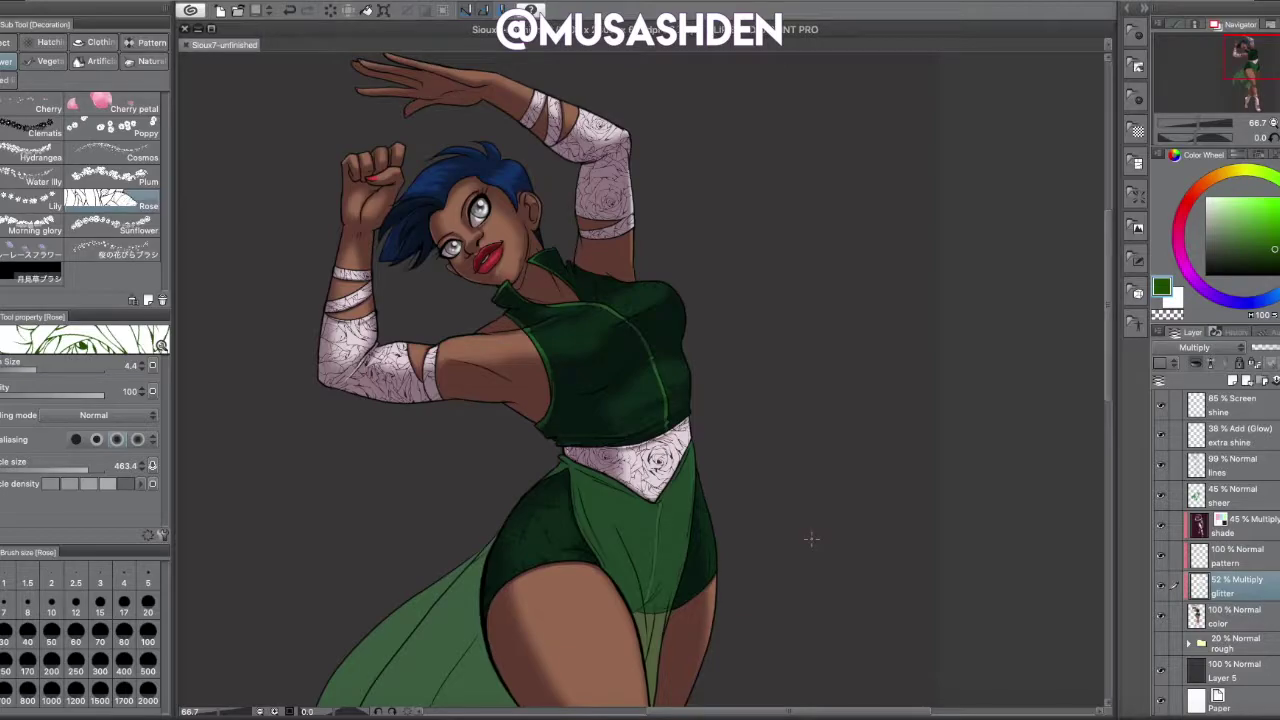
- Add a clipped layer named glitter 2 above color, auto-select the green top and shorts, and make glitter 2 active
click(1227, 615)
key(ctrl+shift+n)
double_click(1227, 622)
text(glitter 2)
click(1226, 651)
key(w)
click(610, 360)
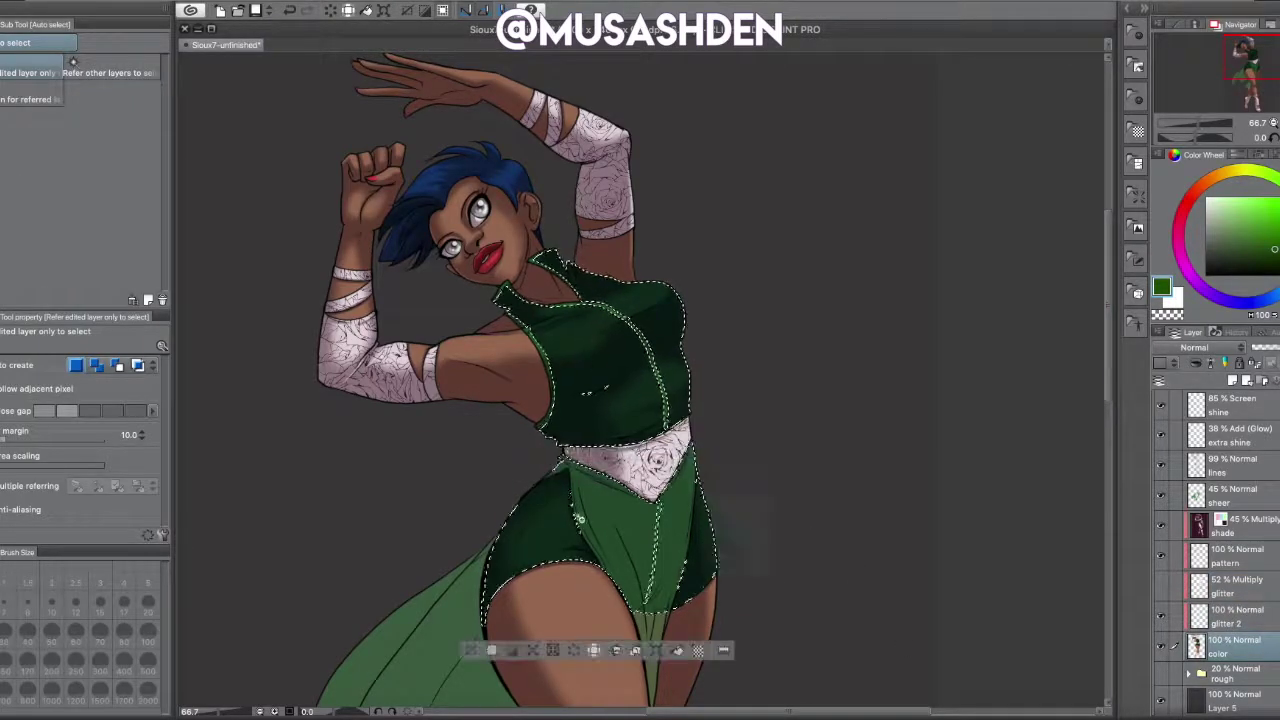
click(1227, 615)
- Try the 光std 逆光 and グラデ綺麗三角散布 brushes in dark green over the selected top and shorts
click(5, 42)
click(77, 263)
click(125, 213)
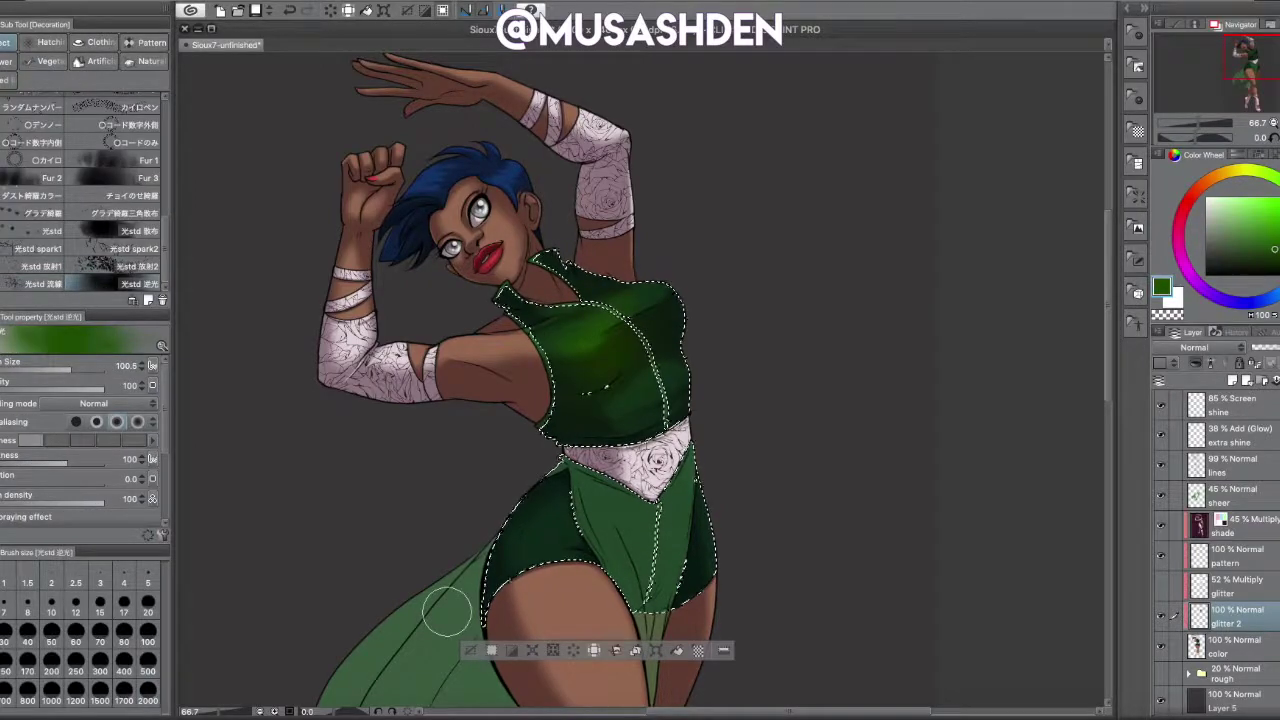
drag(590, 350, 560, 530)
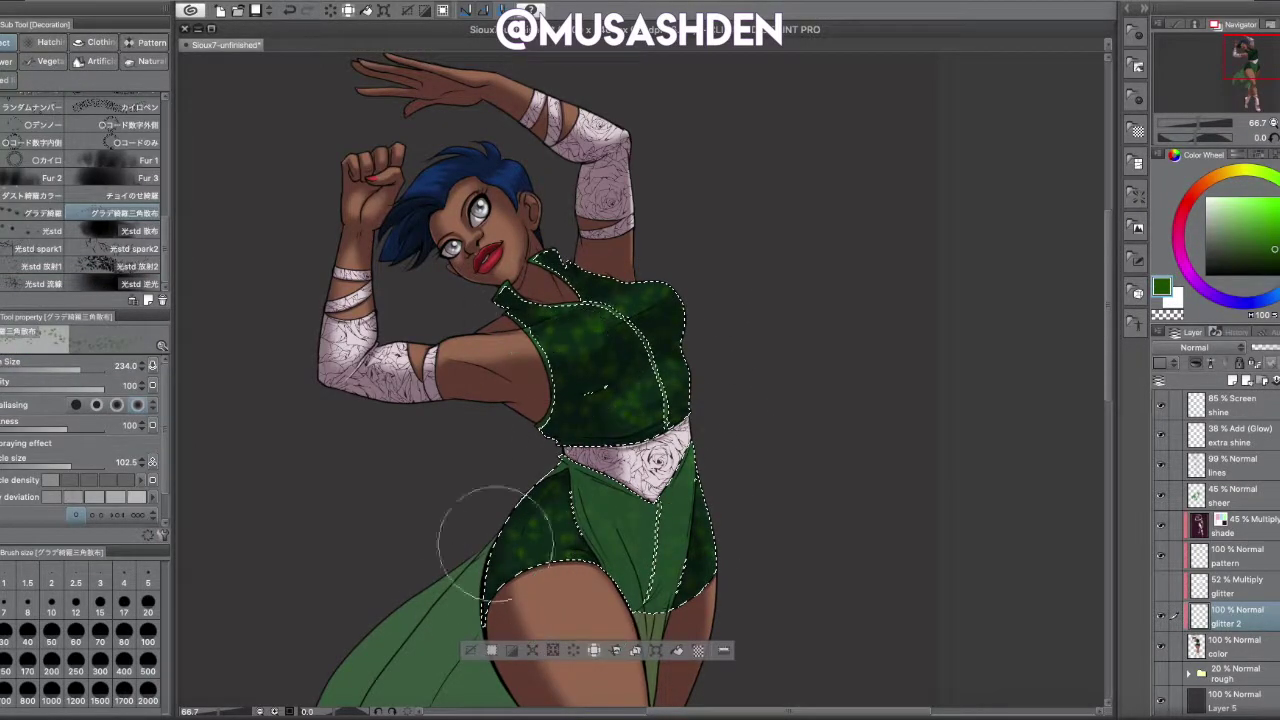
scroll(778, 420, down, 2)
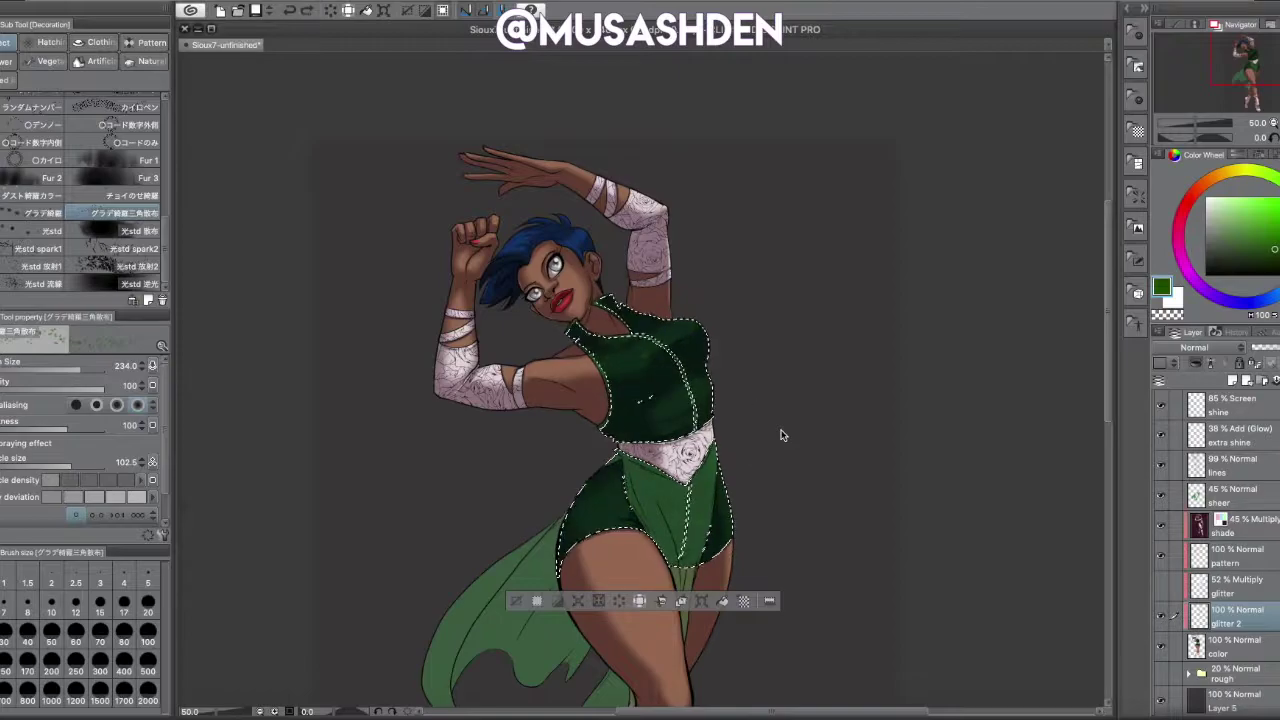
- Spray dark green glitter over the top and shorts with チョイのせ綺麗 at size 94 and set glitter 2 to Add (Glow)
click(133, 195)
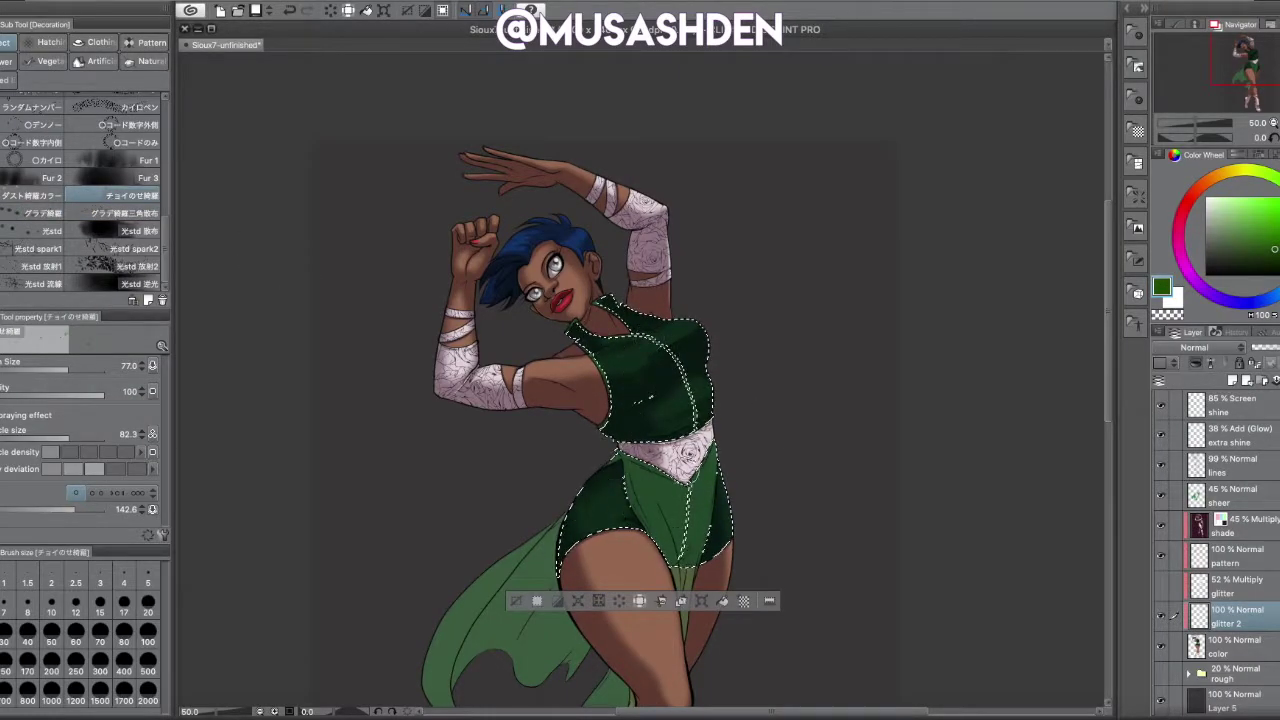
scroll(664, 468, up, 3)
mouse_move(641, 377)
mouse_down()
mouse_move(543, 465)
mouse_move(686, 114)
mouse_up()
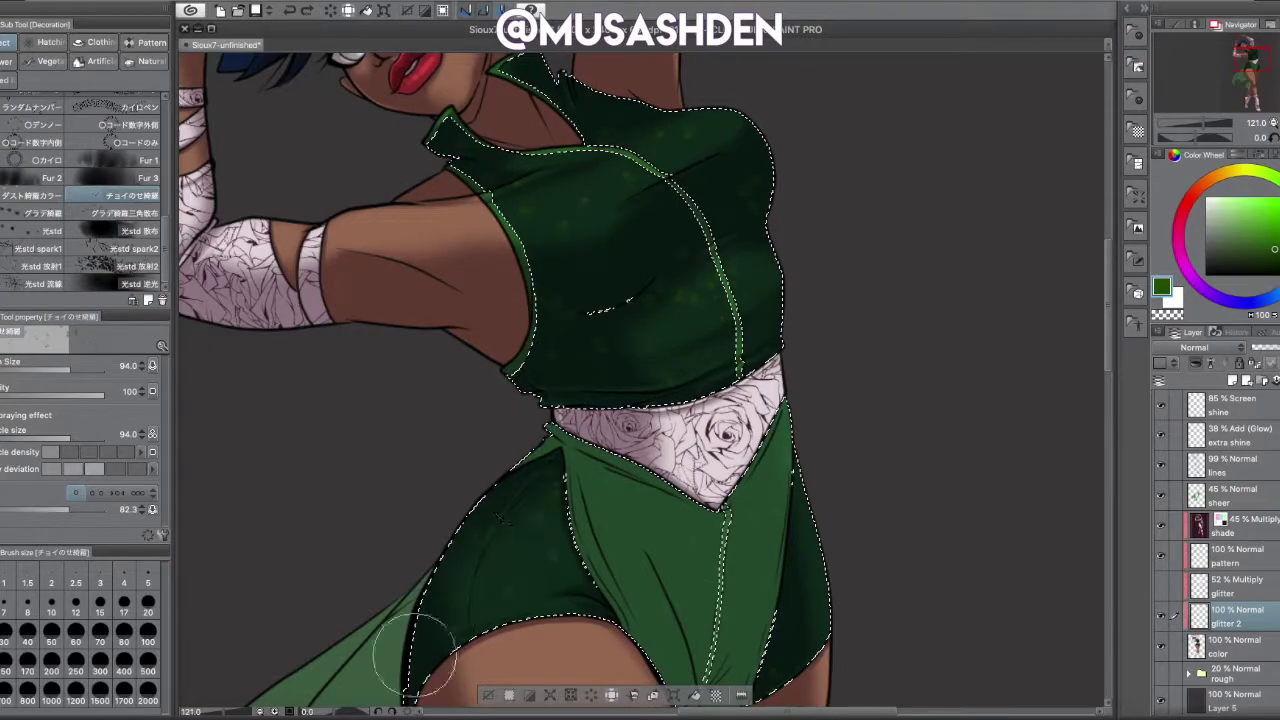
scroll(800, 629, down, 3)
key(ctrl+d)
scroll(920, 491, up, 3)
click(1195, 347)
click(1183, 532)
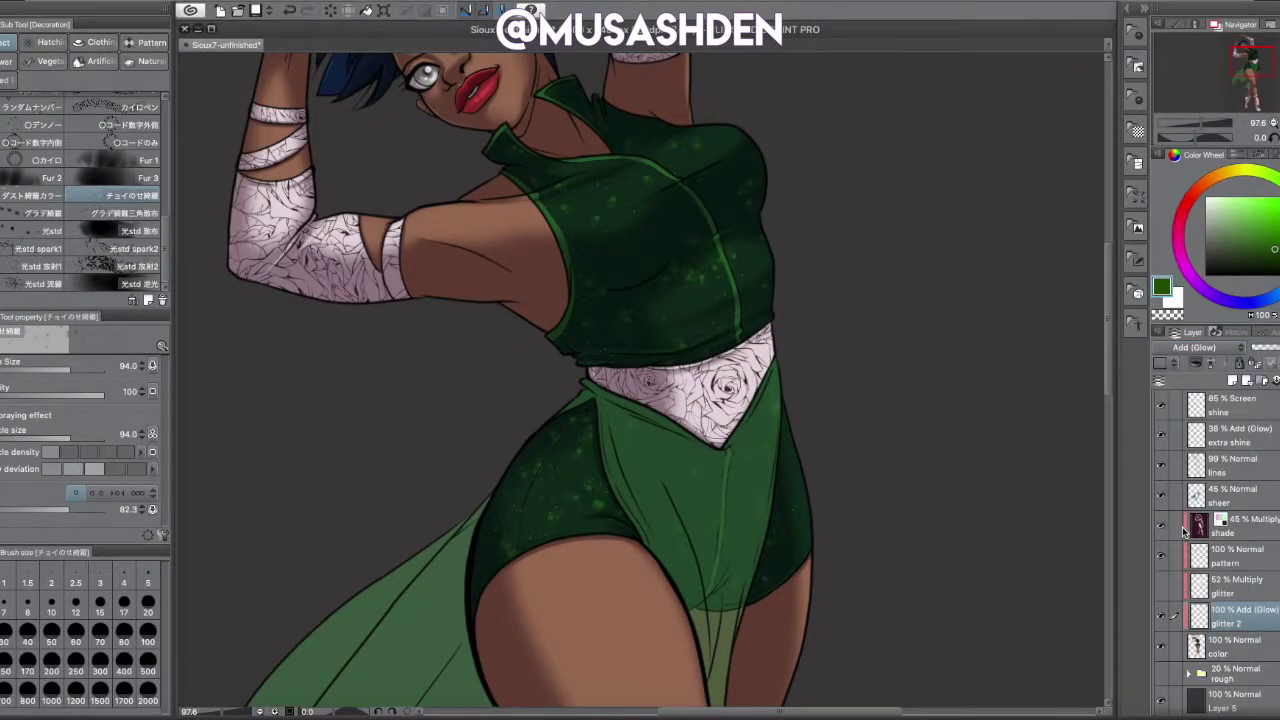
- Add a clipped layer named sheer shade above the sheer layer and turn on its Layer color effect
scroll(640, 400, down, 3)
key(ctrl+shift+n)
double_click(1226, 501)
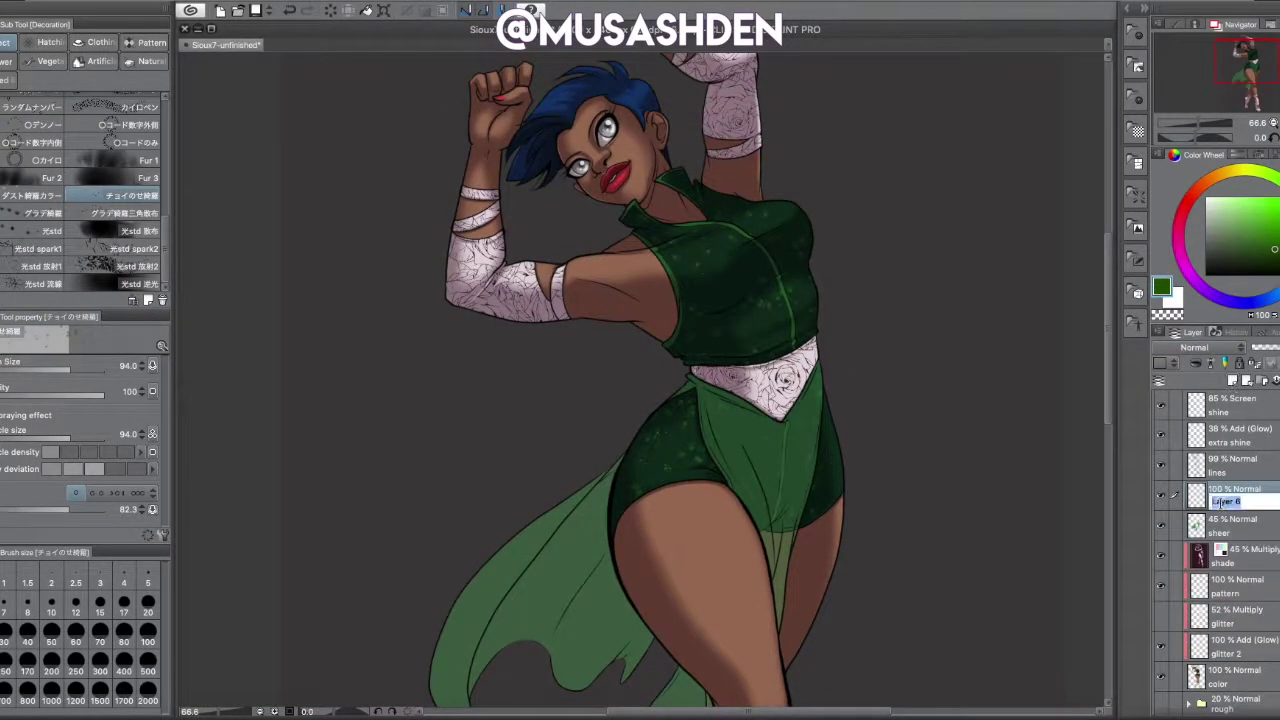
key(Return)
click(1236, 24)
click(1273, 52)
click(1262, 85)
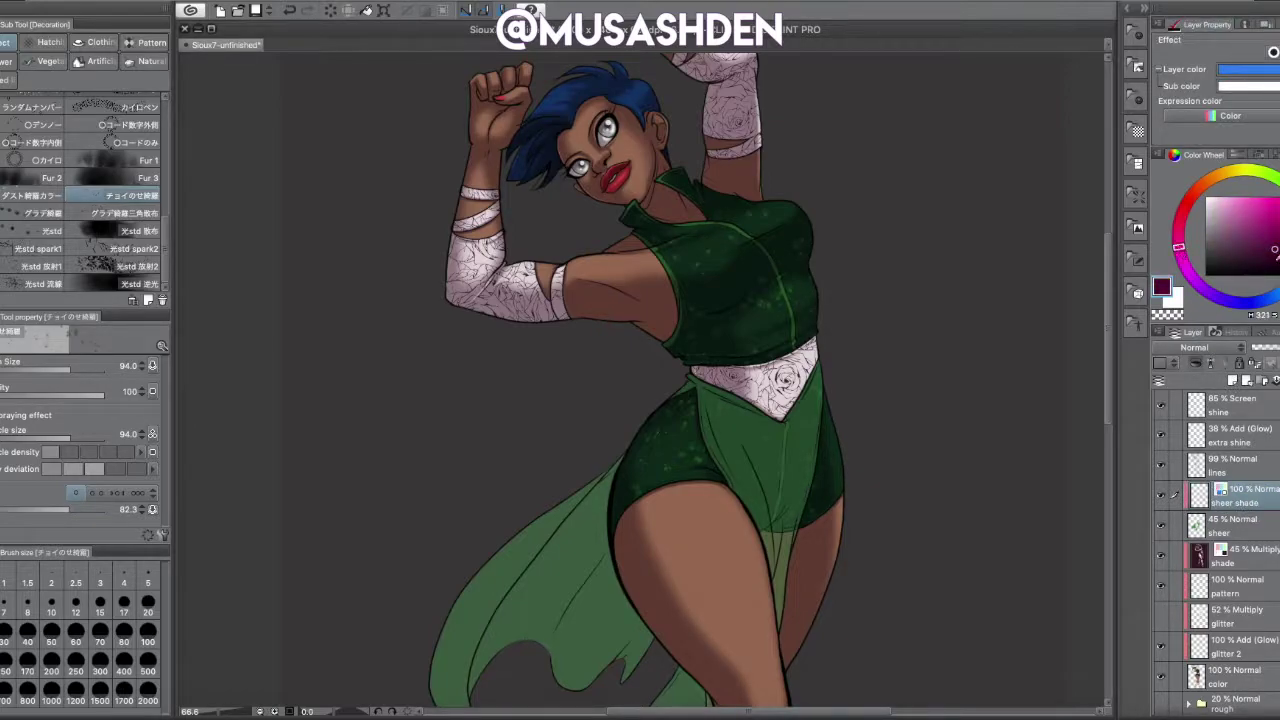
- Cover the sheer shade layer with dark purple using the Milli pen at size 1700 and set it to Multiply at 60% opacity
click(1245, 69)
key(p)
scroll(665, 600, down, 2)
click(672, 592)
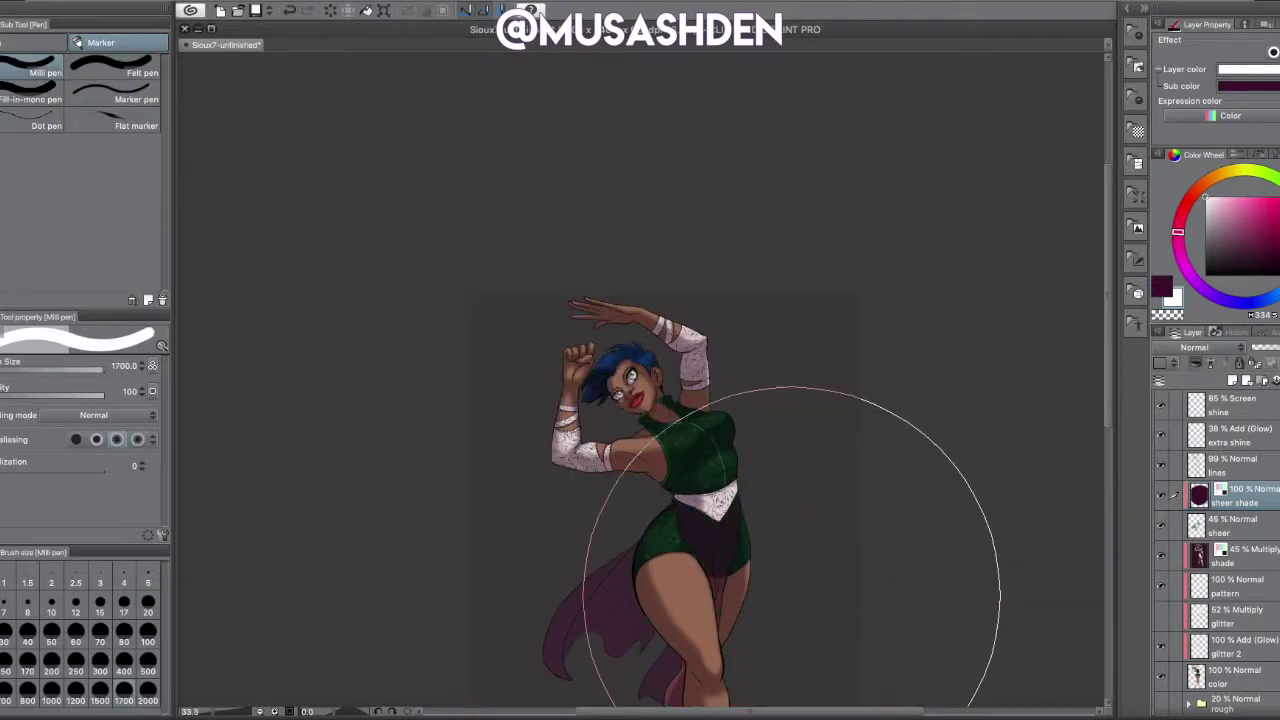
scroll(814, 429, up, 1)
click(1214, 347)
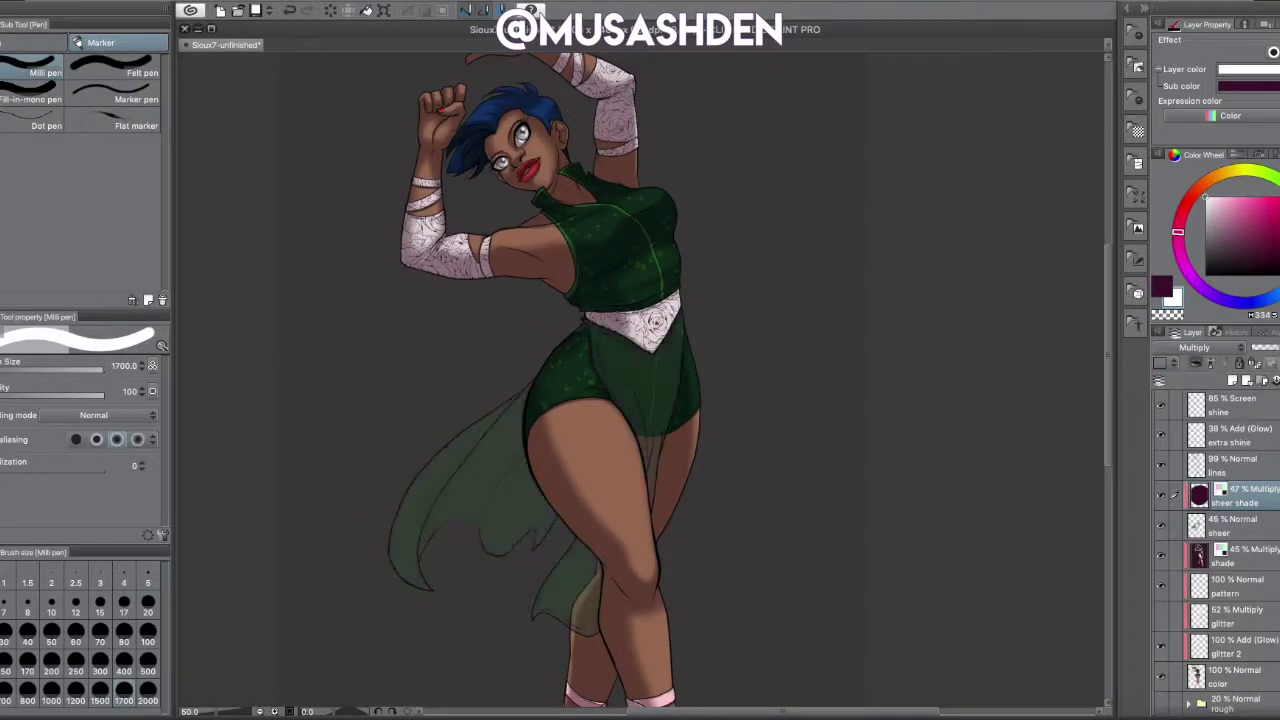
- Erase the shading from the lit areas of the skirt's front panel with the Soft eraser at size 20, leaving the folds dark
key(e)
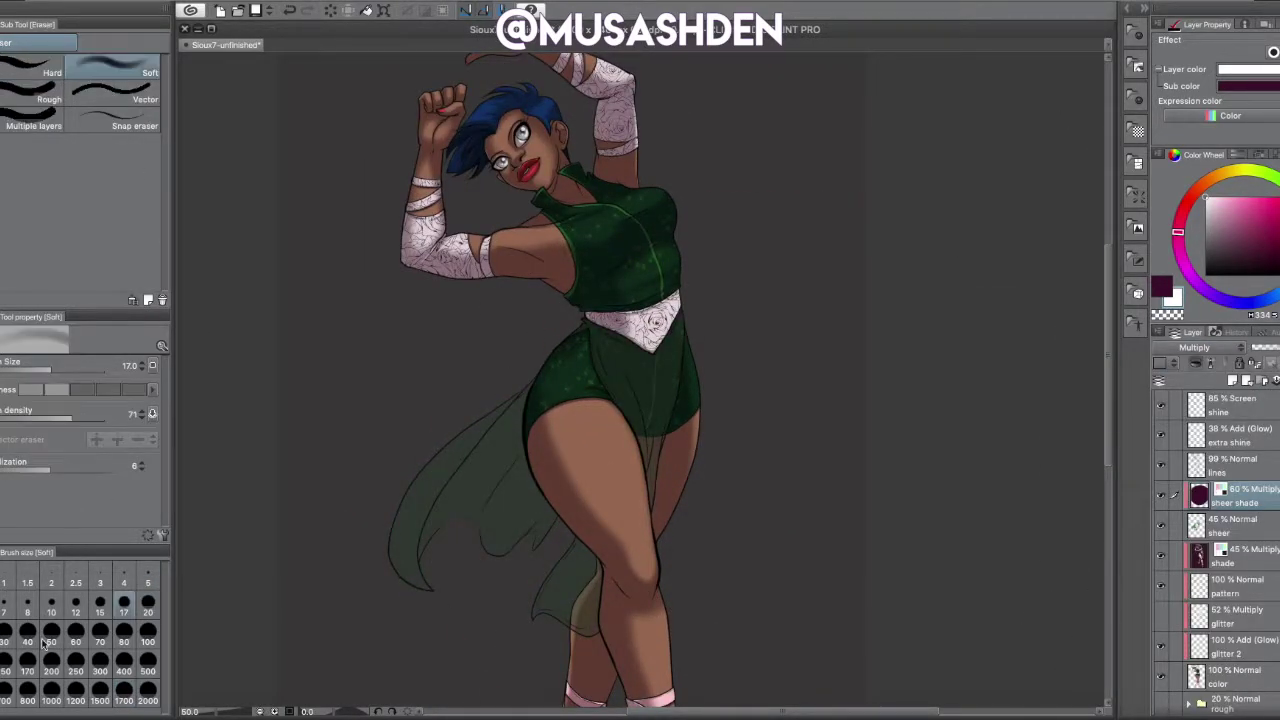
scroll(660, 370, up, 2)
key(])
key(])
key(])
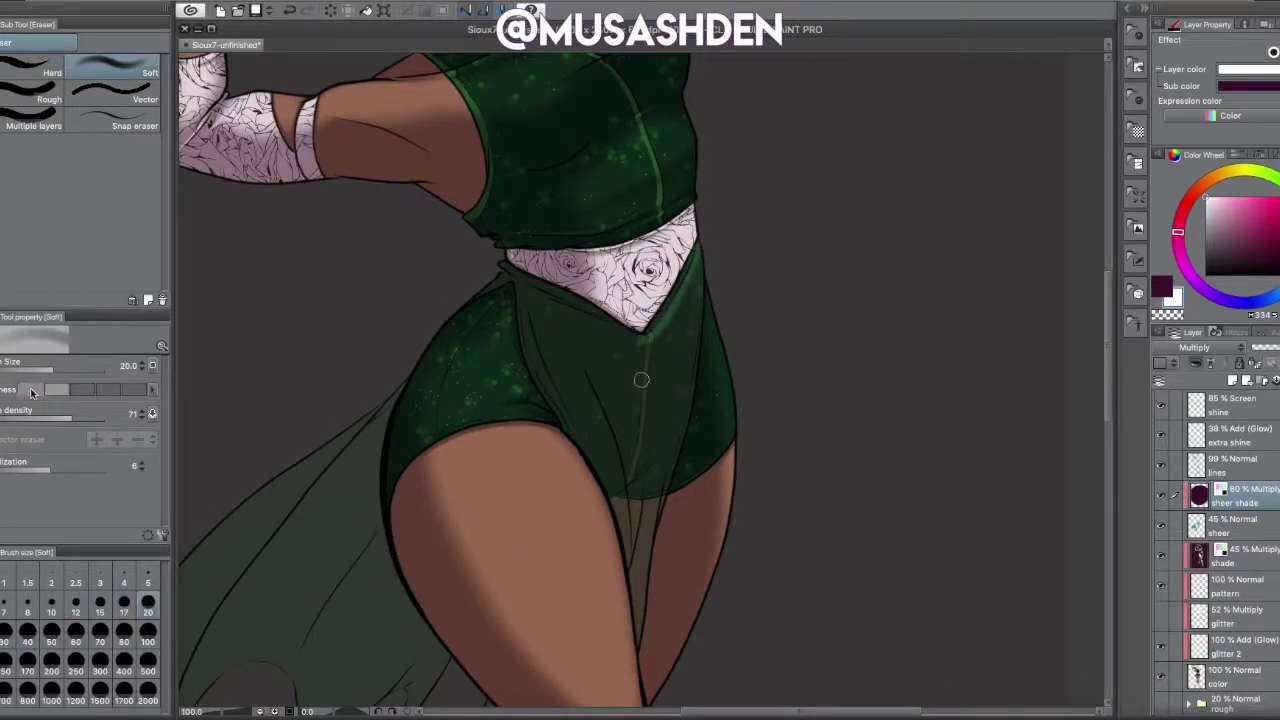
mouse_move(611, 334)
mouse_down()
mouse_move(688, 320)
mouse_move(666, 476)
mouse_up()
key(])
key(])
mouse_move(635, 352)
mouse_down()
mouse_move(660, 445)
mouse_move(608, 463)
mouse_move(573, 453)
mouse_up()
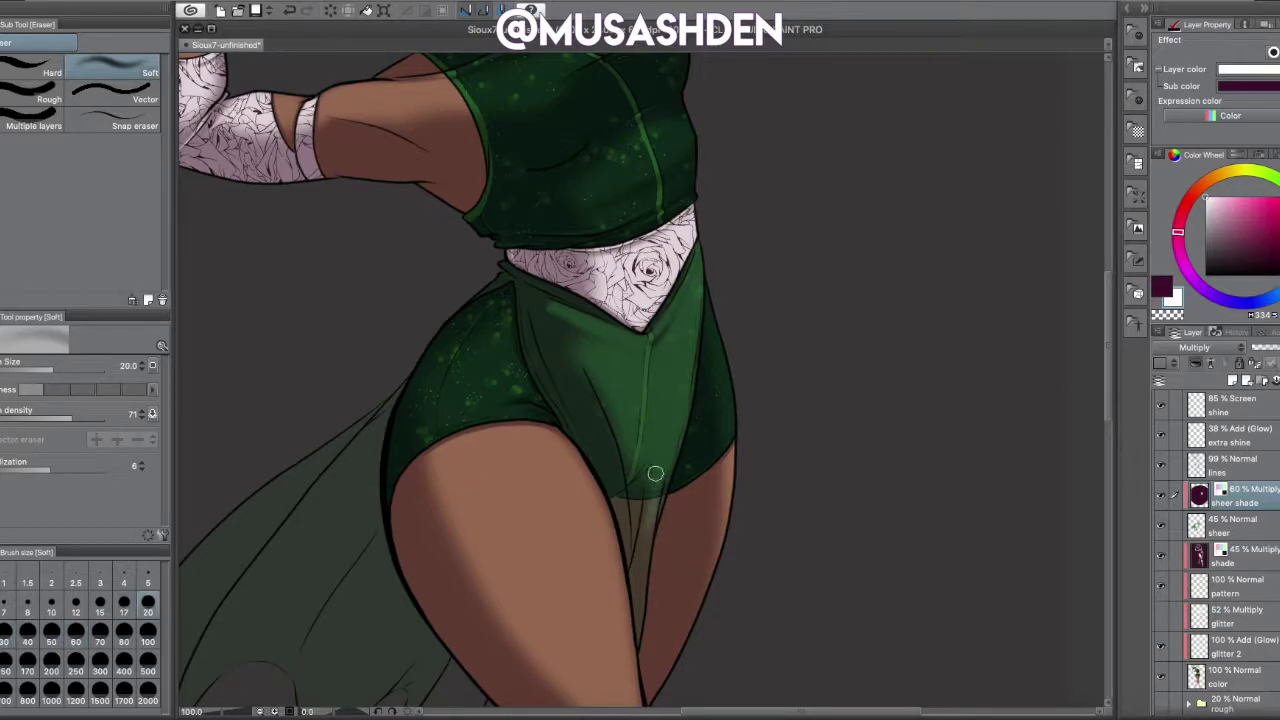
drag(655, 473, 636, 488)
mouse_move(561, 346)
mouse_down()
mouse_move(601, 423)
mouse_move(576, 347)
mouse_move(540, 313)
mouse_move(600, 456)
mouse_up()
- Refine the front panel's fold shading with the Soft airbrush, smaller Soft eraser sizes down to 8, and the Finger tip blender at size 12
key(b)
drag(623, 530, 633, 577)
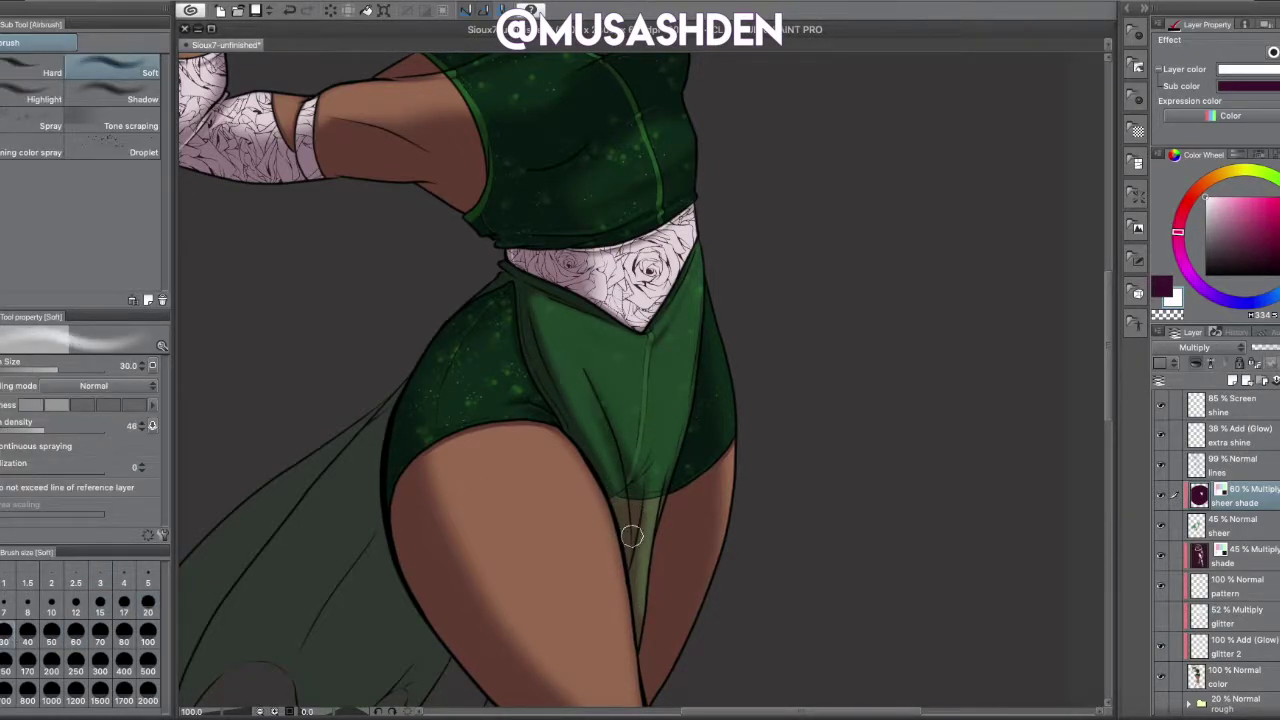
key(e)
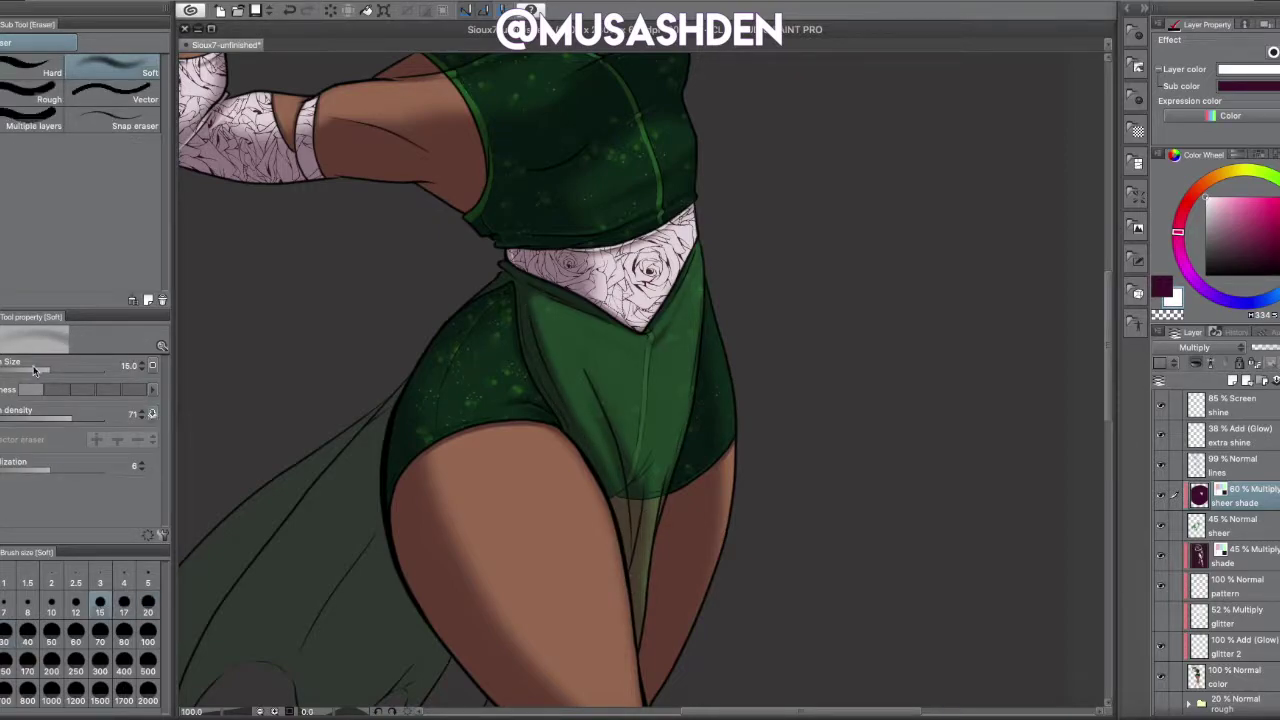
key(b)
key(e)
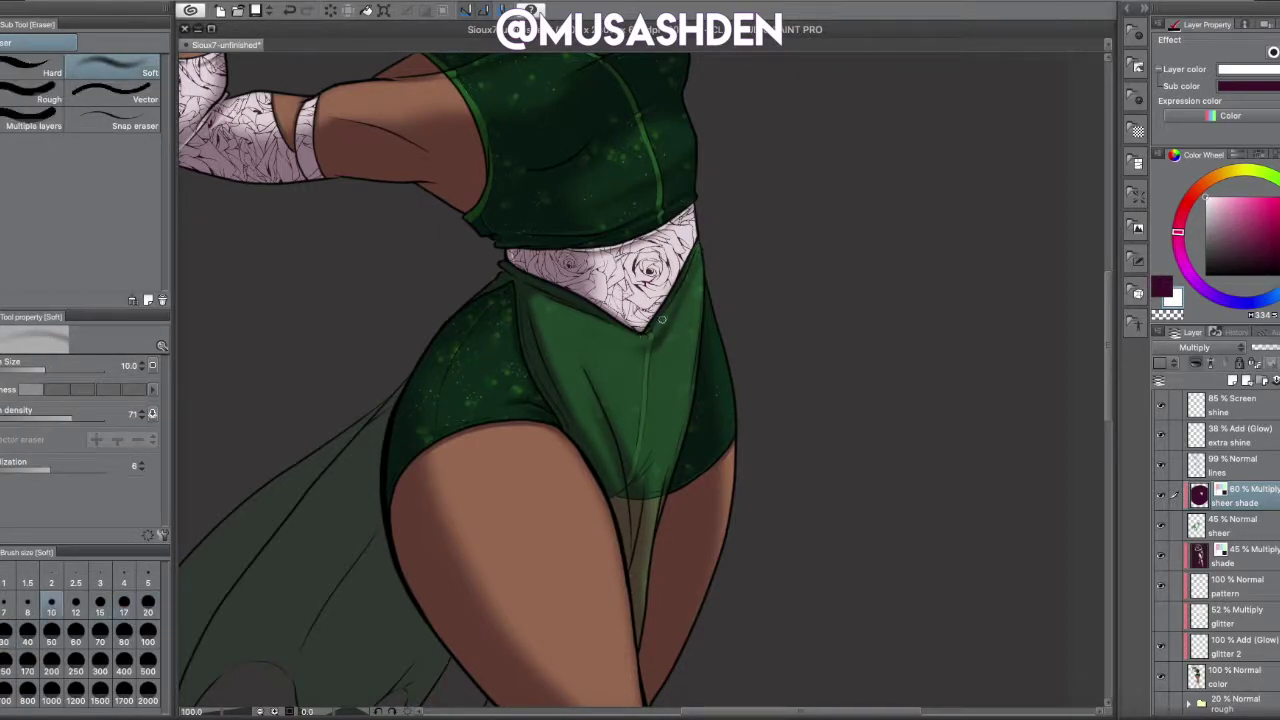
key(bracketleft)
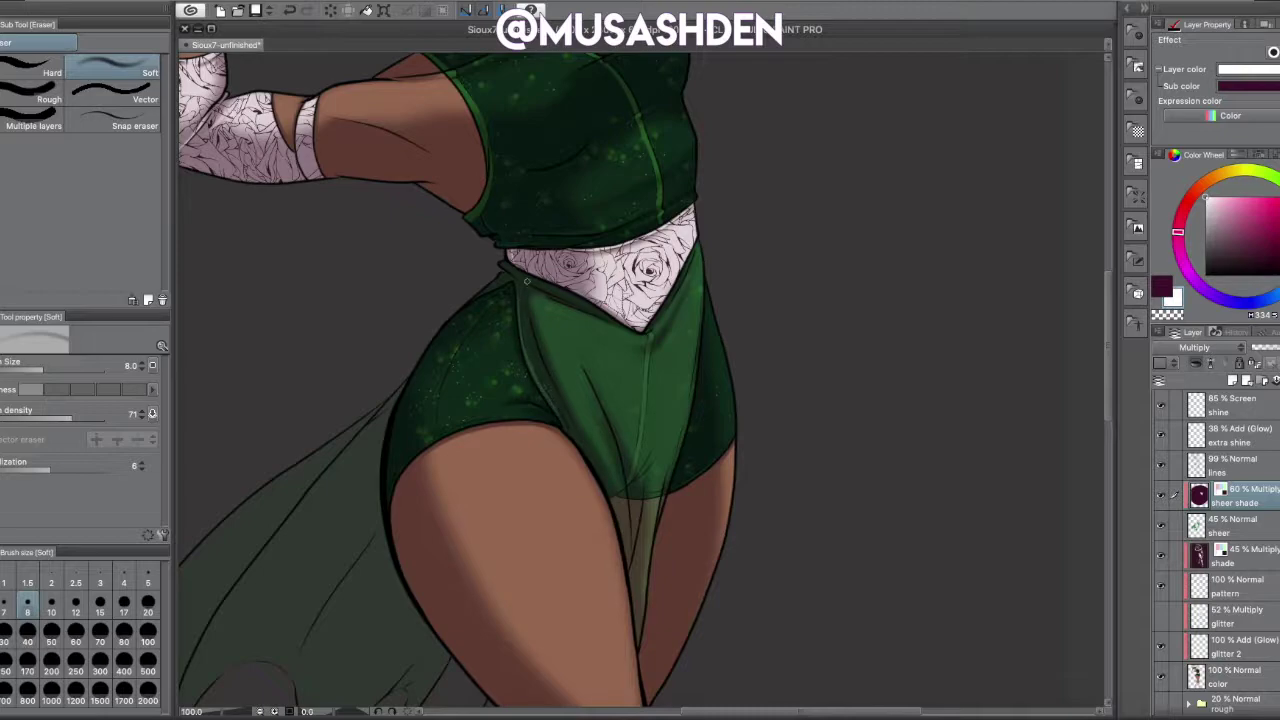
key(j)
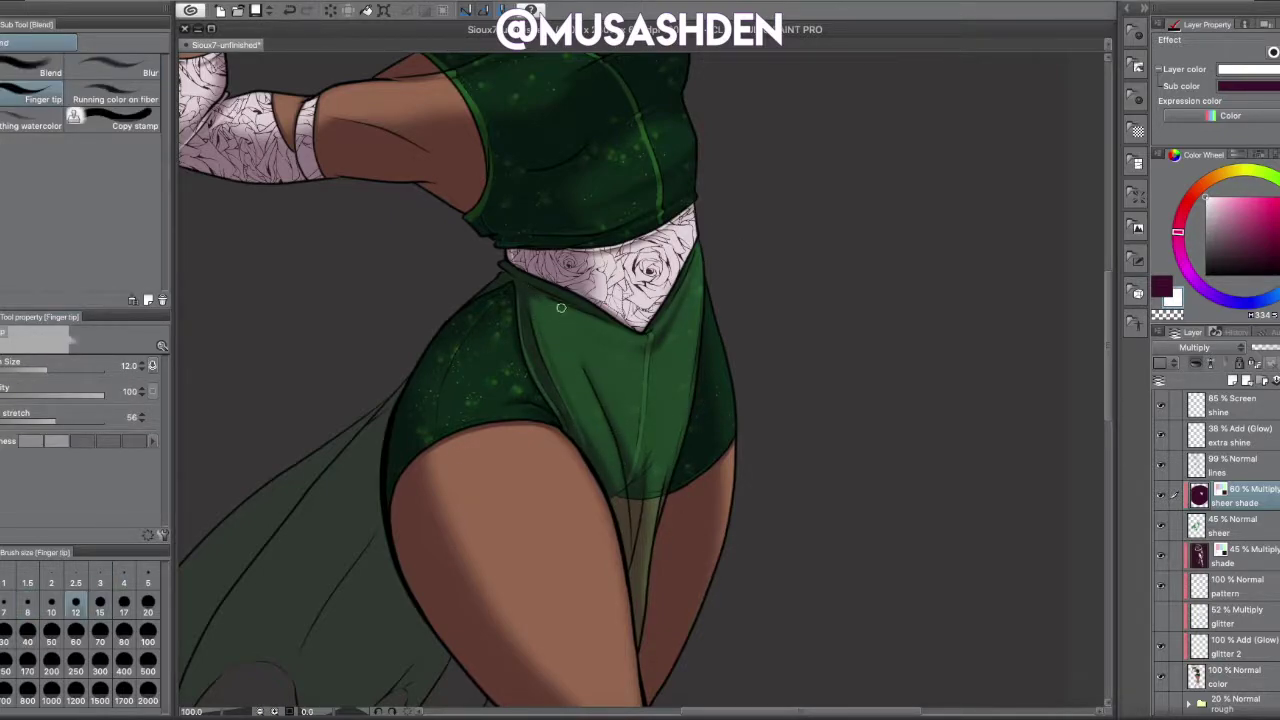
- Erase highlights into the trailing skirt pieces with the Soft eraser at size 30 and soften them with the Soft airbrush at size 100
scroll(640, 475, down, 3)
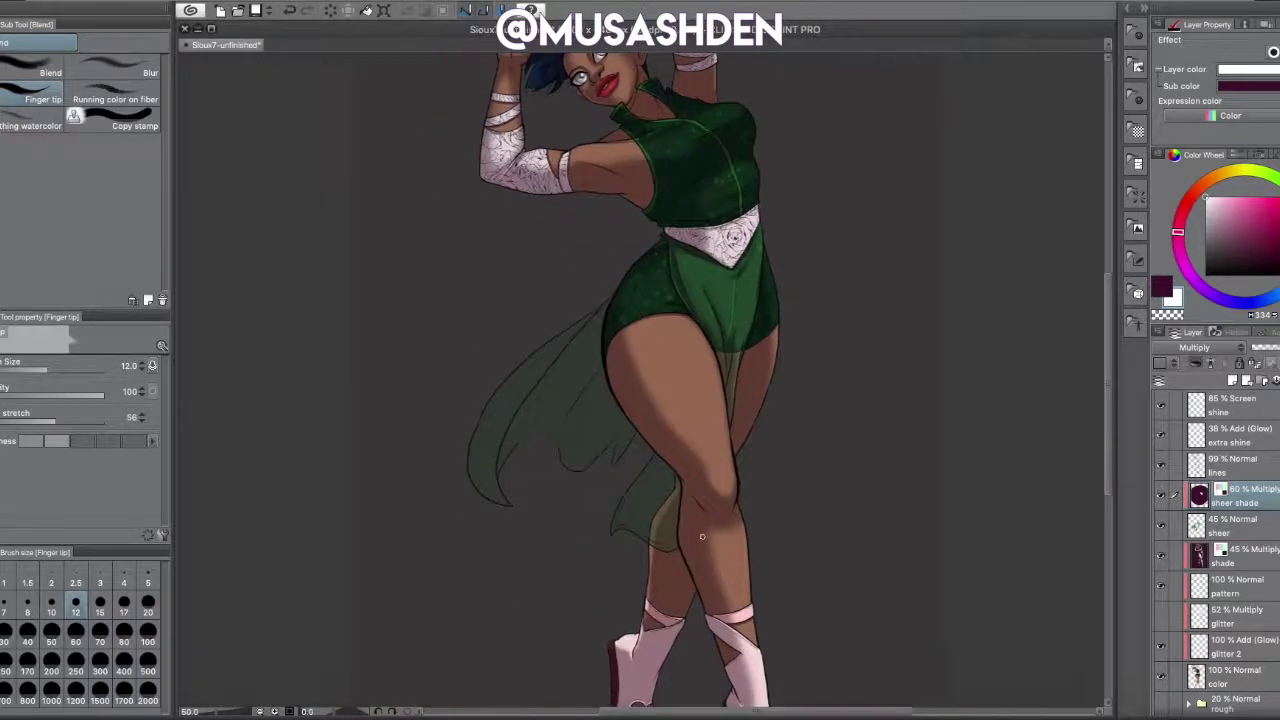
key(e)
drag(505, 397, 516, 389)
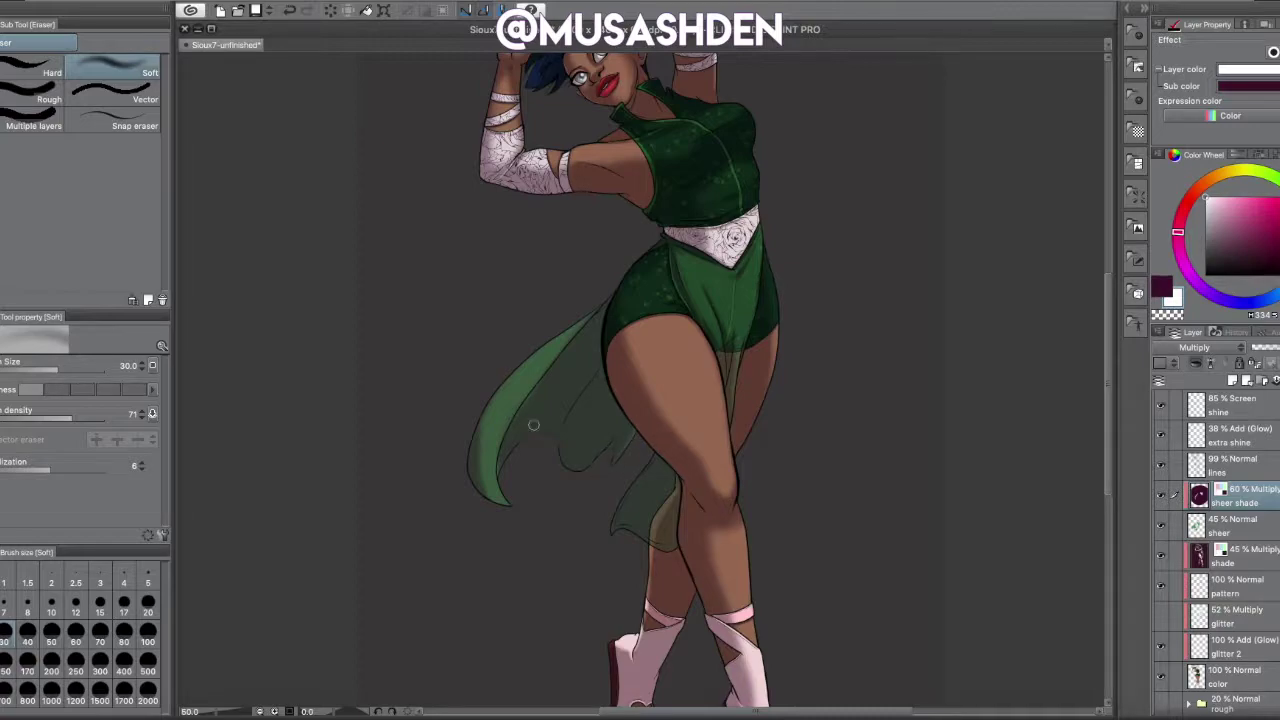
key(b)
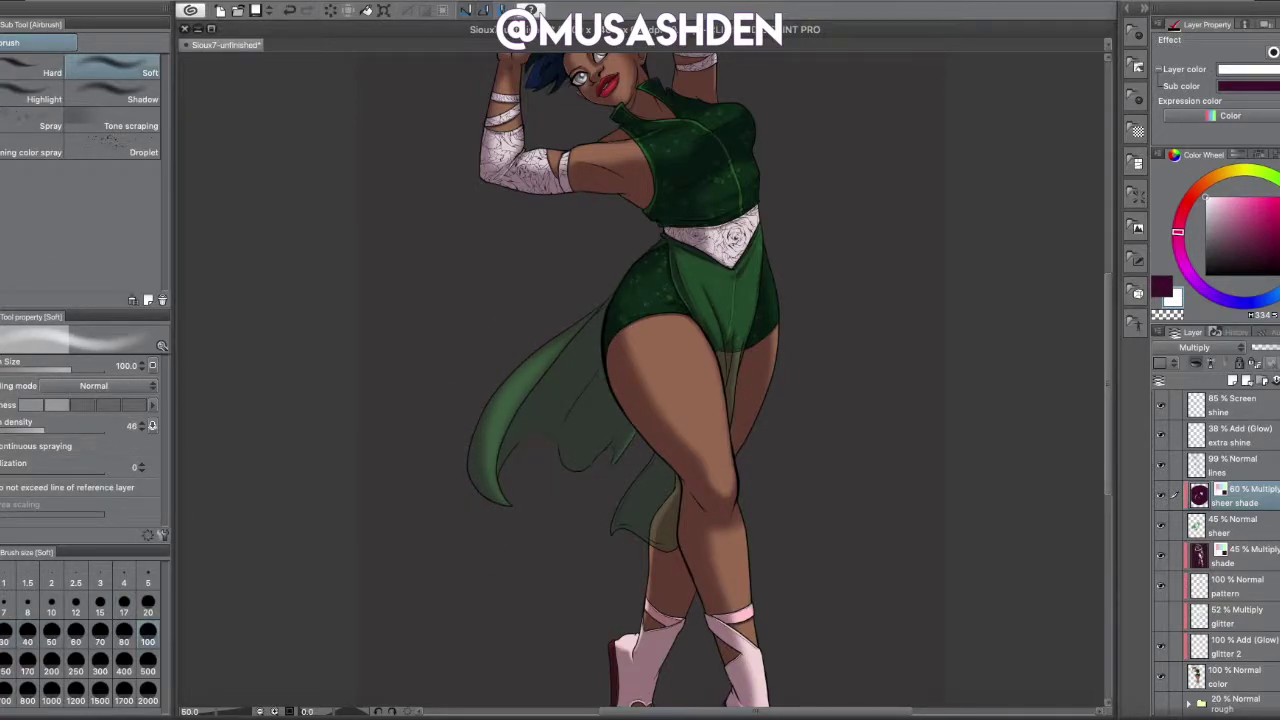
key(e)
key(b)
- Touch up the sheer skirt's shading just below the rose waistband with the Soft eraser and the Soft airbrush at size 17
scroll(638, 410, down, 3)
scroll(670, 428, up, 5)
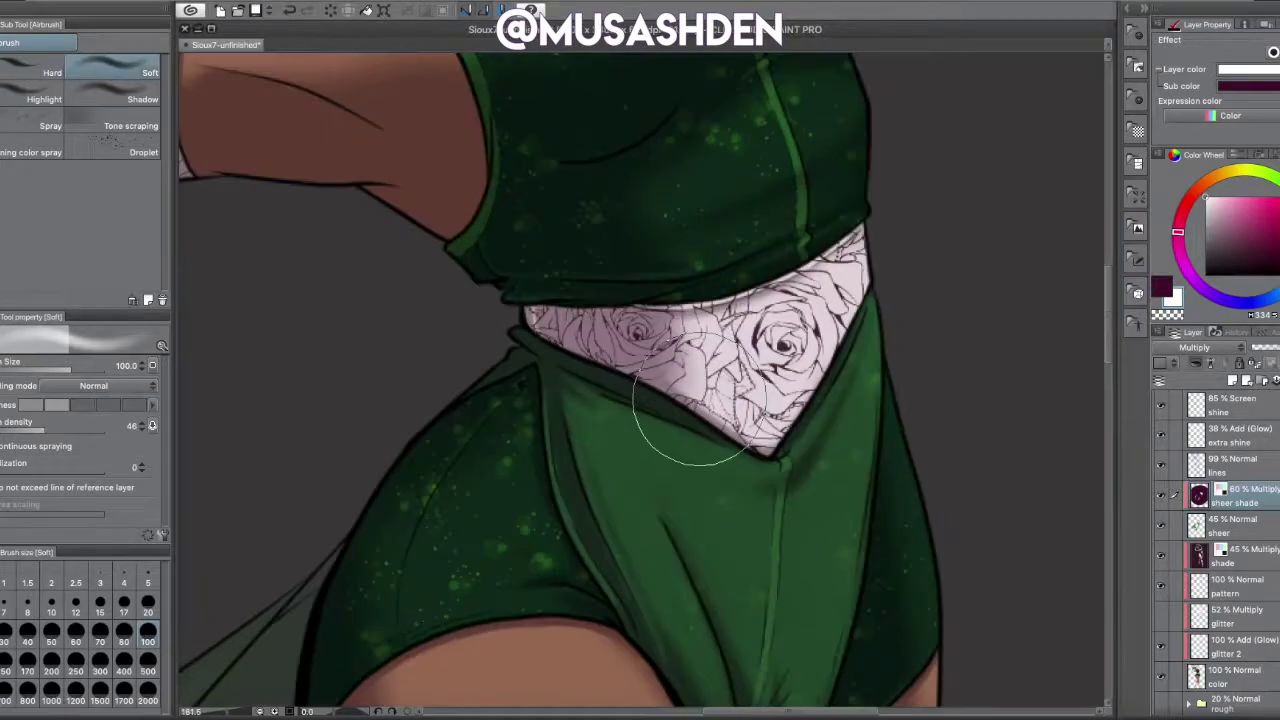
key(e)
key(b)
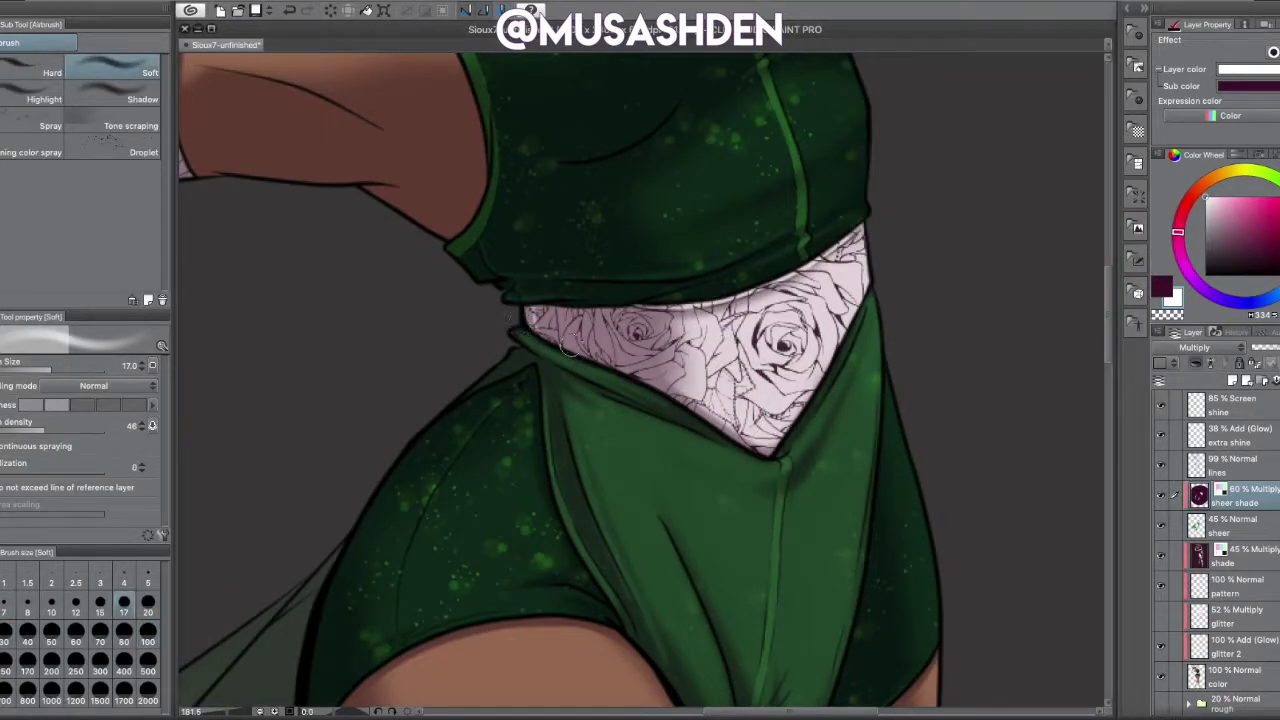
scroll(528, 333, down, 5)
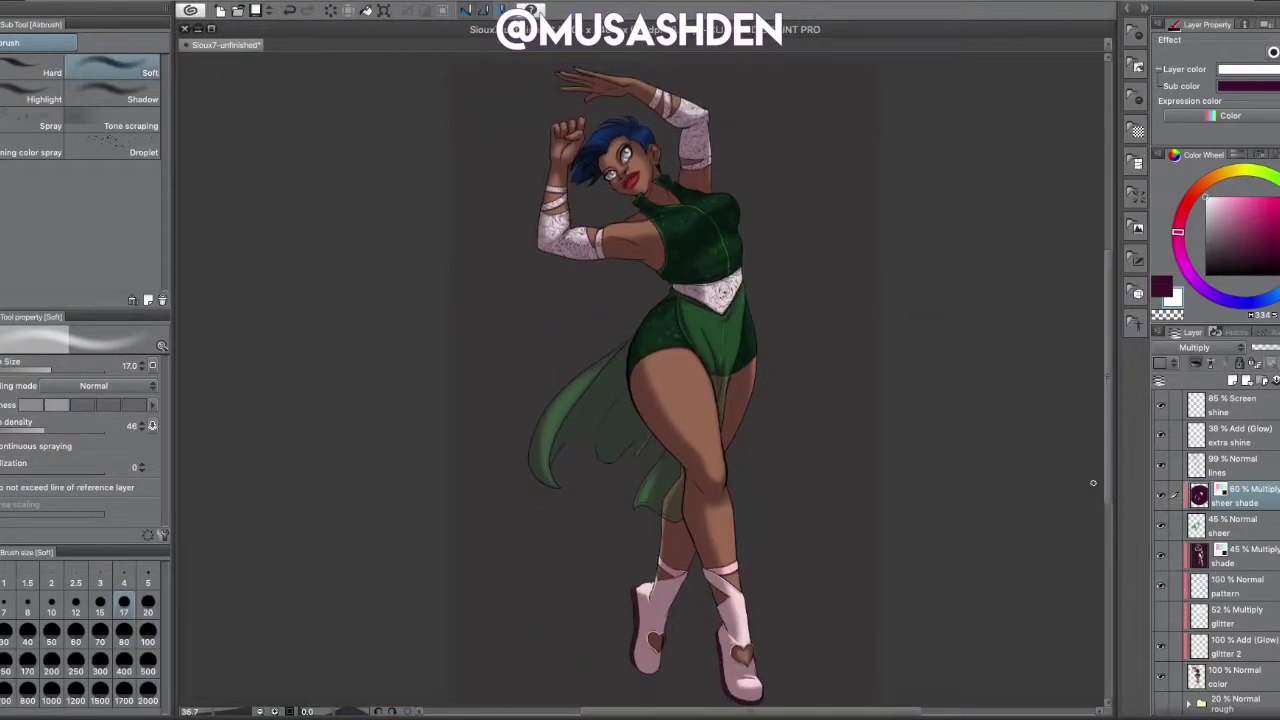
scroll(1093, 483, up, 2)
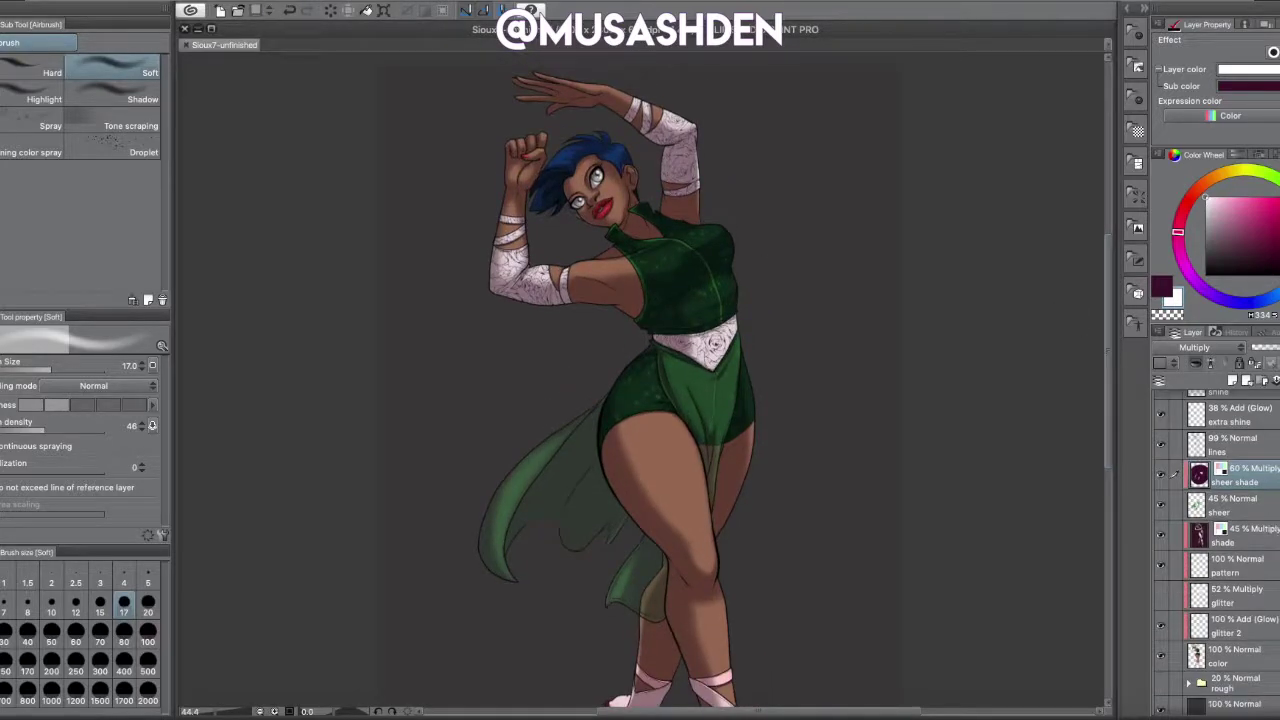
- Add a clipped layer named glitter above sheer, sample green from the top with glitter 2 temporarily set to Normal, and restore its blending mode
click(1254, 514)
key(b)
click(1250, 657)
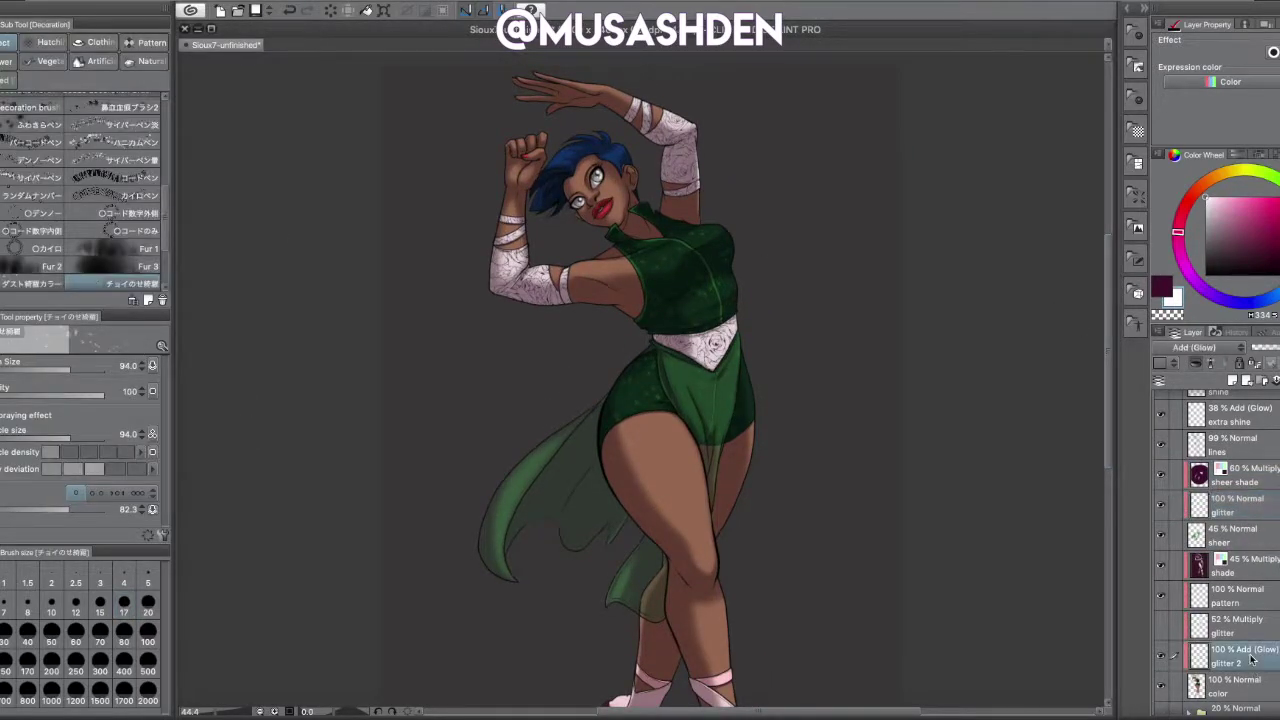
click(1194, 347)
click(1225, 366)
scroll(700, 271, up, 5)
alt+click(650, 185)
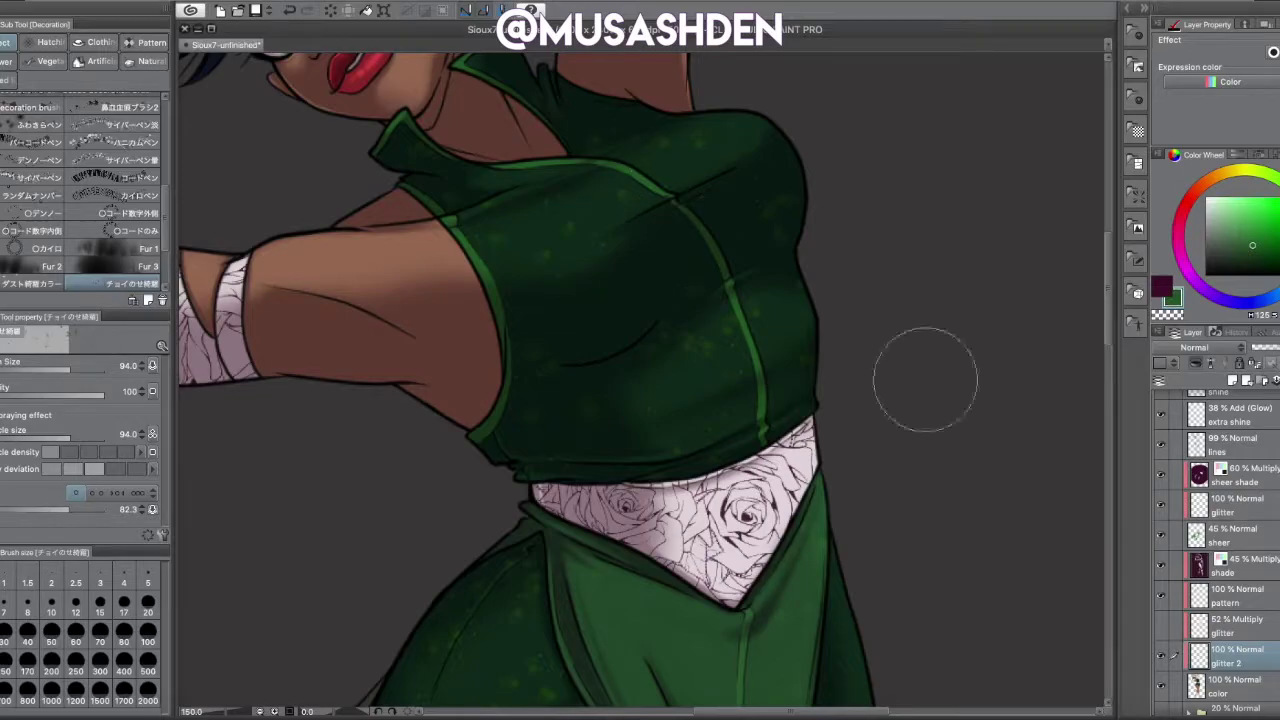
key(ctrl+z)
- Set the new glitter layer to Add (Glow) and spray green glitter over the sheer skirt with チョイのせ綺麗 at particle size 26.6
click(1240, 505)
click(1194, 347)
click(1225, 582)
scroll(843, 451, down, 4)
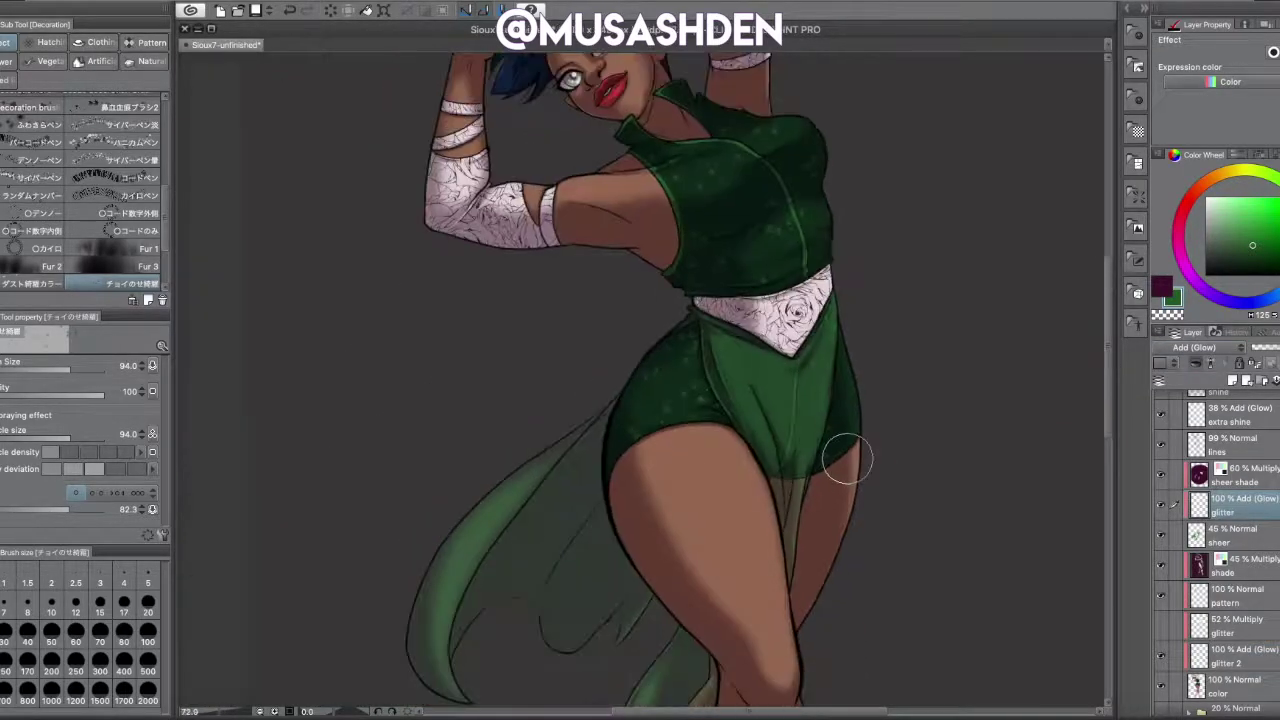
scroll(757, 230, up, 2)
mouse_move(414, 408)
mouse_down()
mouse_move(517, 306)
mouse_move(477, 350)
mouse_up()
click(65, 433)
drag(543, 306, 636, 614)
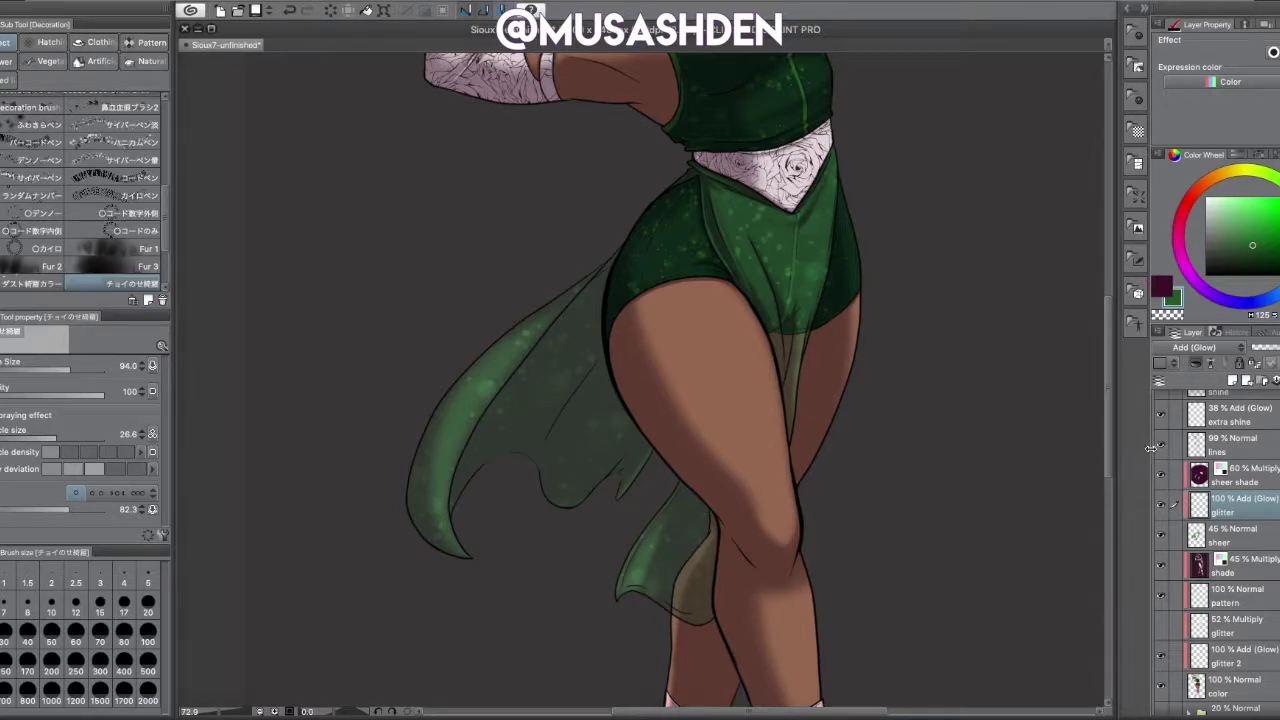
- Set the glitter brush's particle size to 5.0 and rework the sheer skirt's glitter with finer specks
scroll(1150, 448, down, 1)
scroll(100, 215, down, 3)
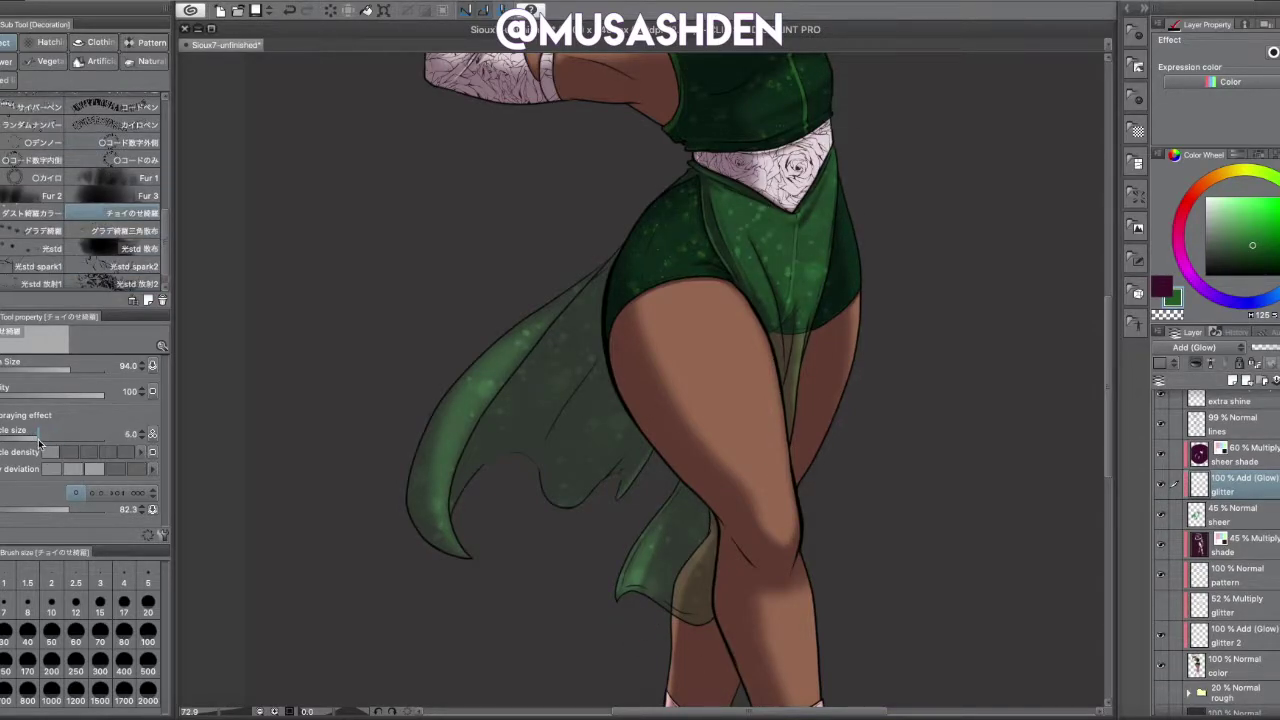
click(37, 438)
key(ctrl+z)
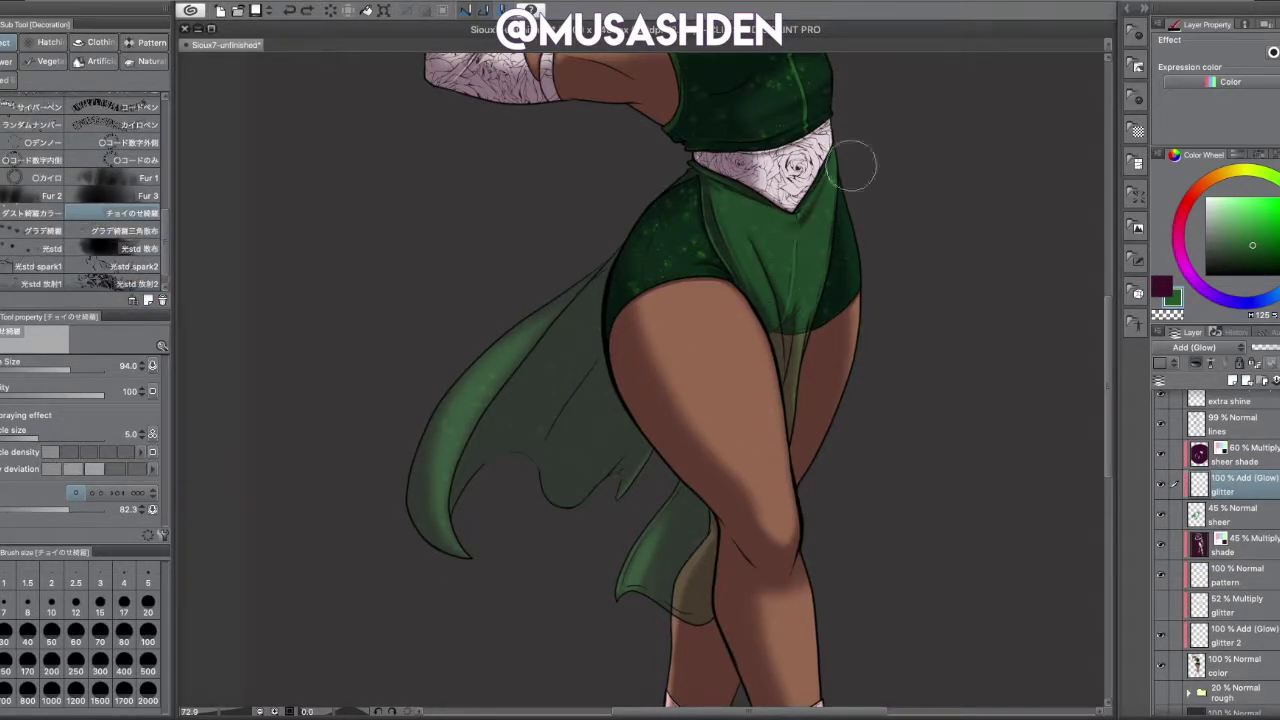
scroll(739, 407, down, 2)
- Add a clipped layer above sheer, rename it Lines color, and move it directly above the lines layer
click(1235, 514)
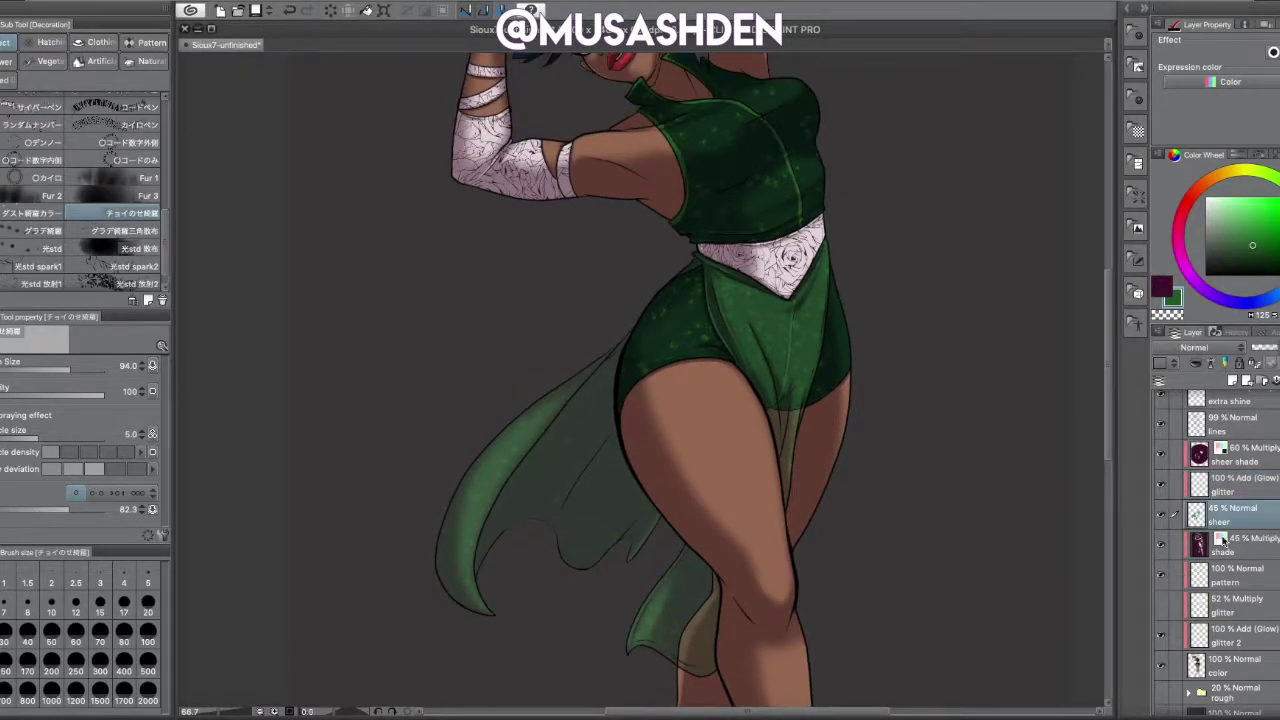
scroll(891, 426, down, 2)
scroll(968, 372, up, 2)
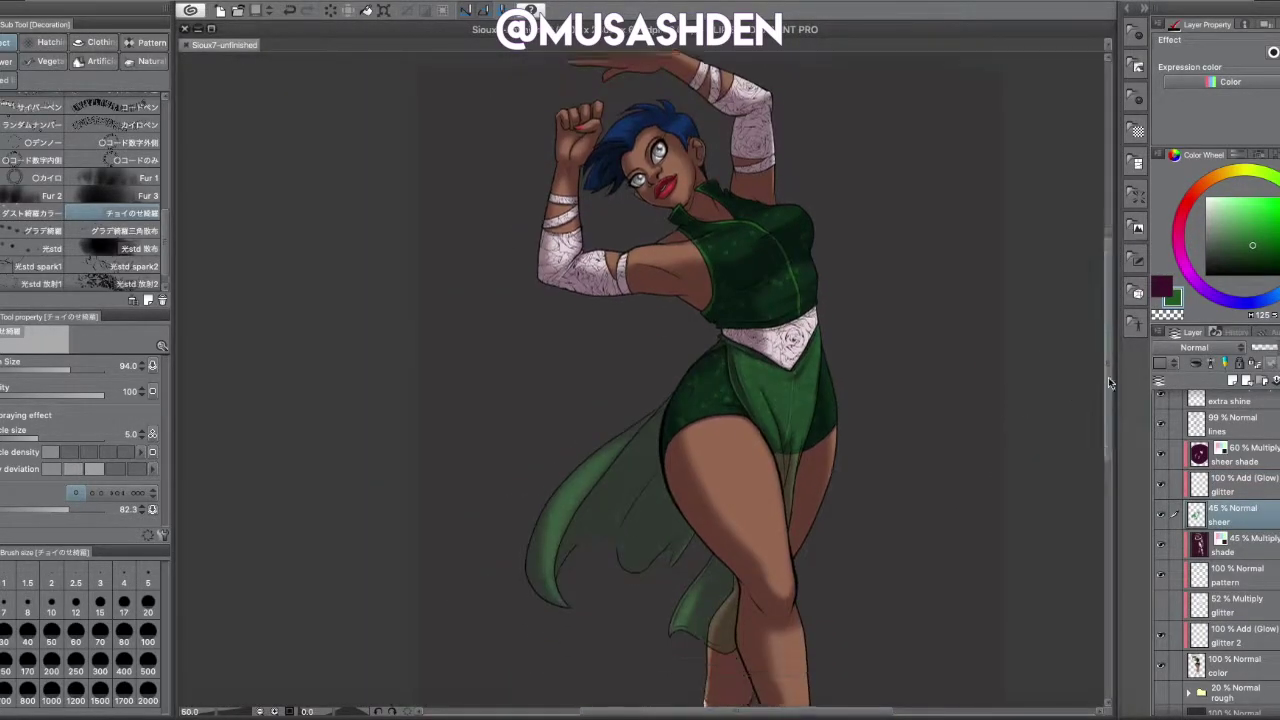
click(1233, 381)
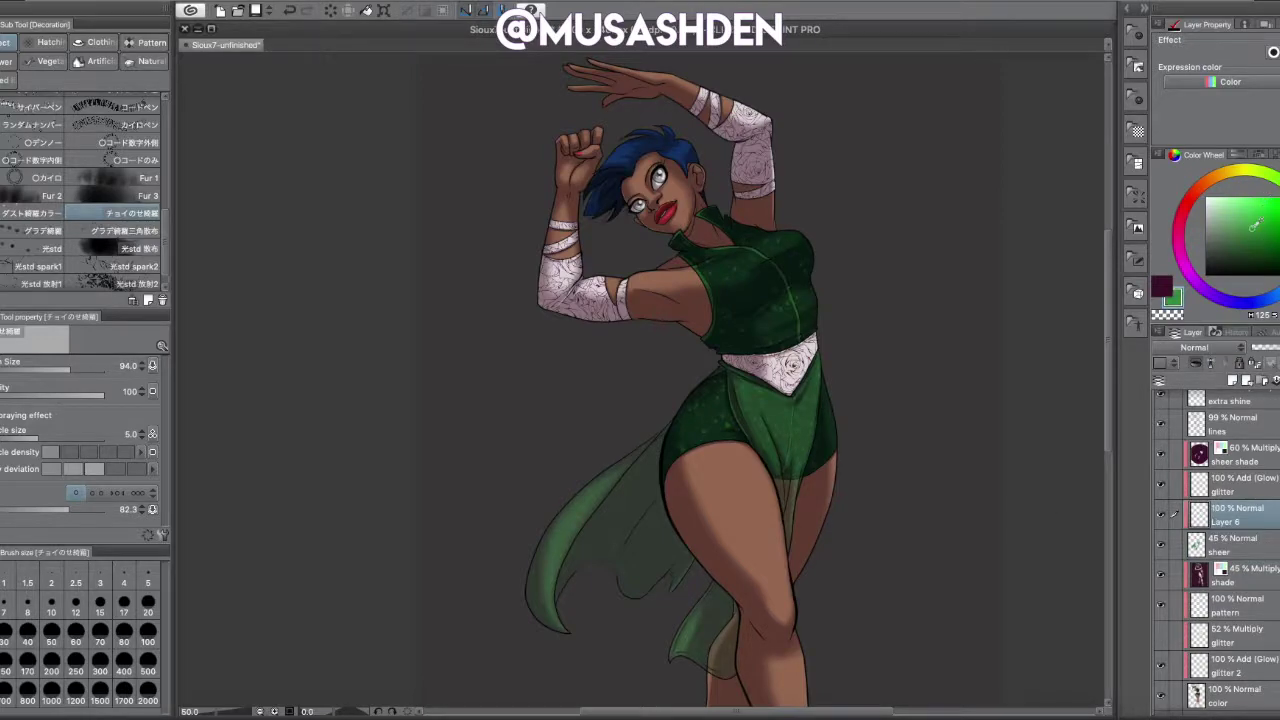
key(p)
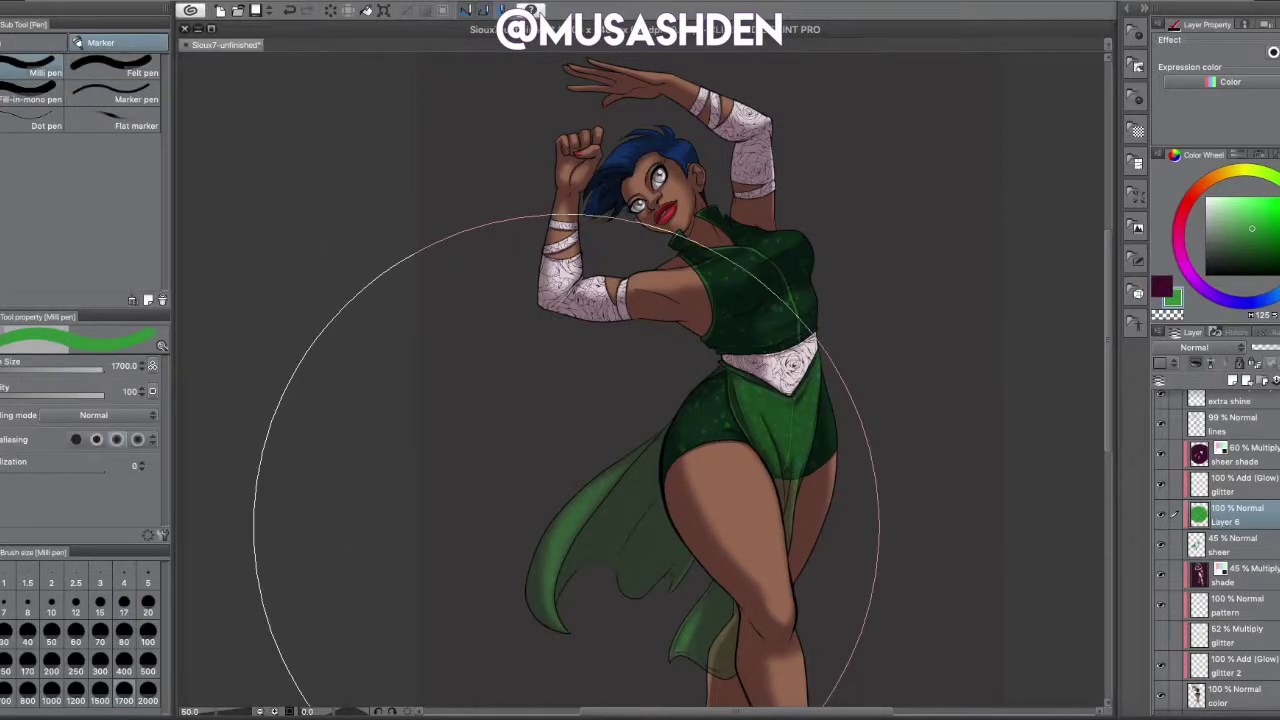
double_click(1226, 521)
text(Lines color)
key(Return)
scroll(1240, 500, down, 3)
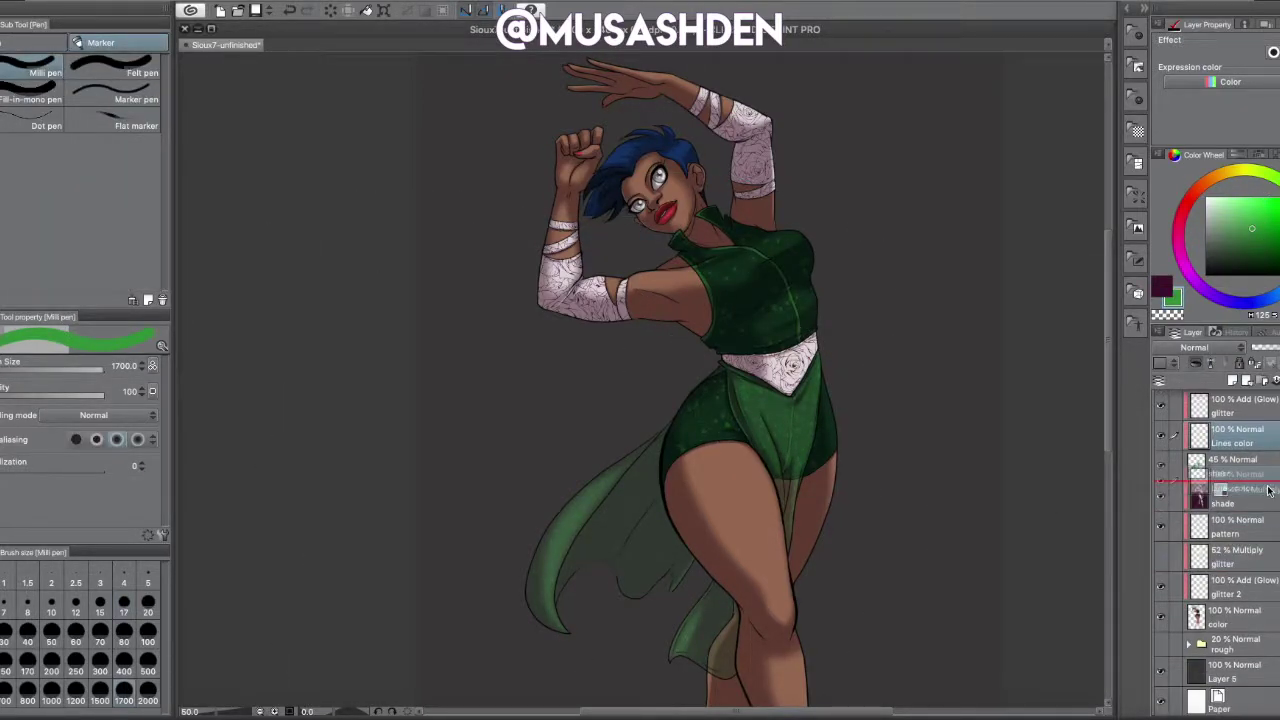
mouse_move(1273, 443)
mouse_down()
mouse_move(1245, 430)
mouse_move(1240, 462)
mouse_up()
- Recolor the outlines and folds of the trailing skirt light green with the Milli pen at size 80
mouse_move(700, 330)
mouse_down()
mouse_move(806, 371)
mouse_move(797, 392)
mouse_move(486, 643)
mouse_up()
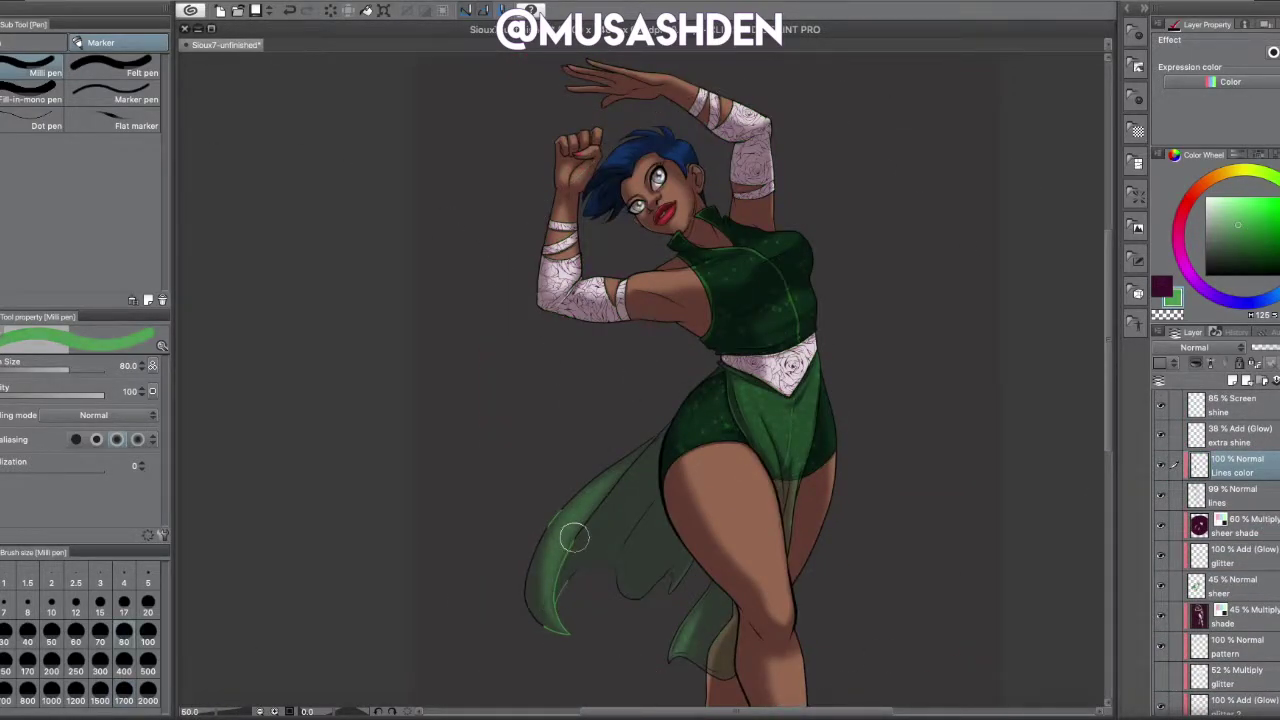
scroll(690, 530, up, 3)
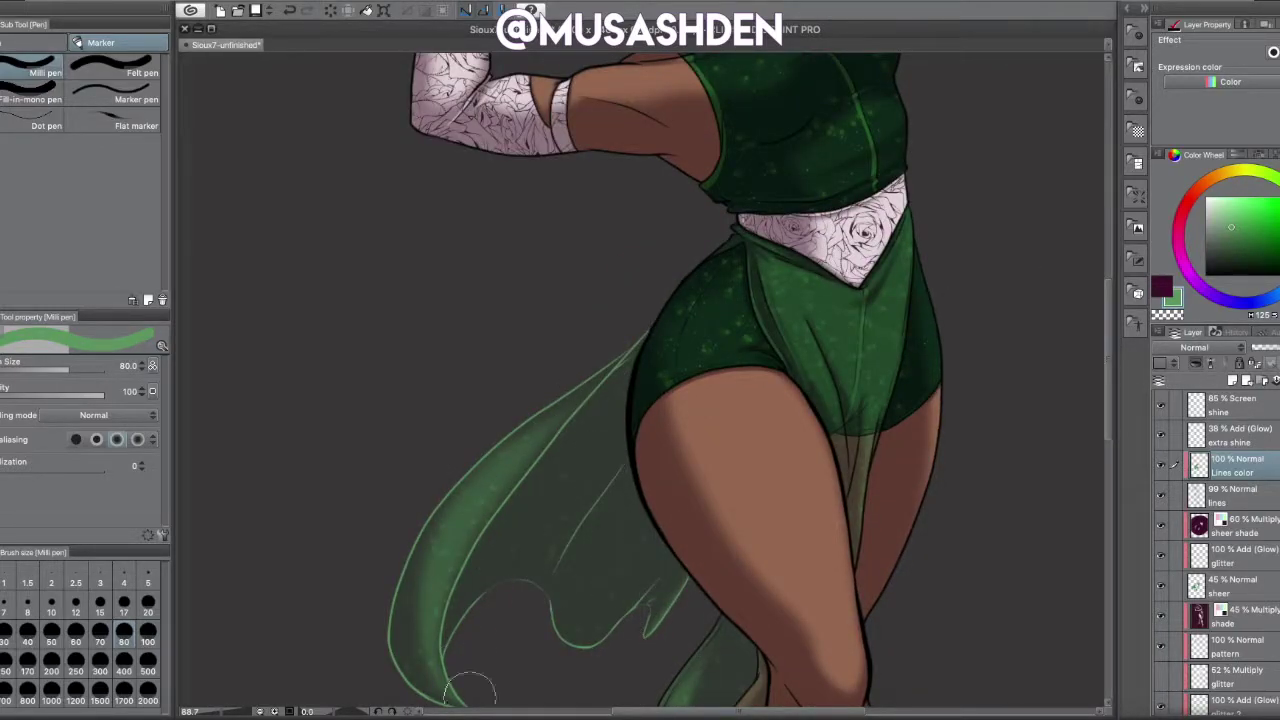
scroll(560, 600, down, 2)
scroll(669, 494, up, 5)
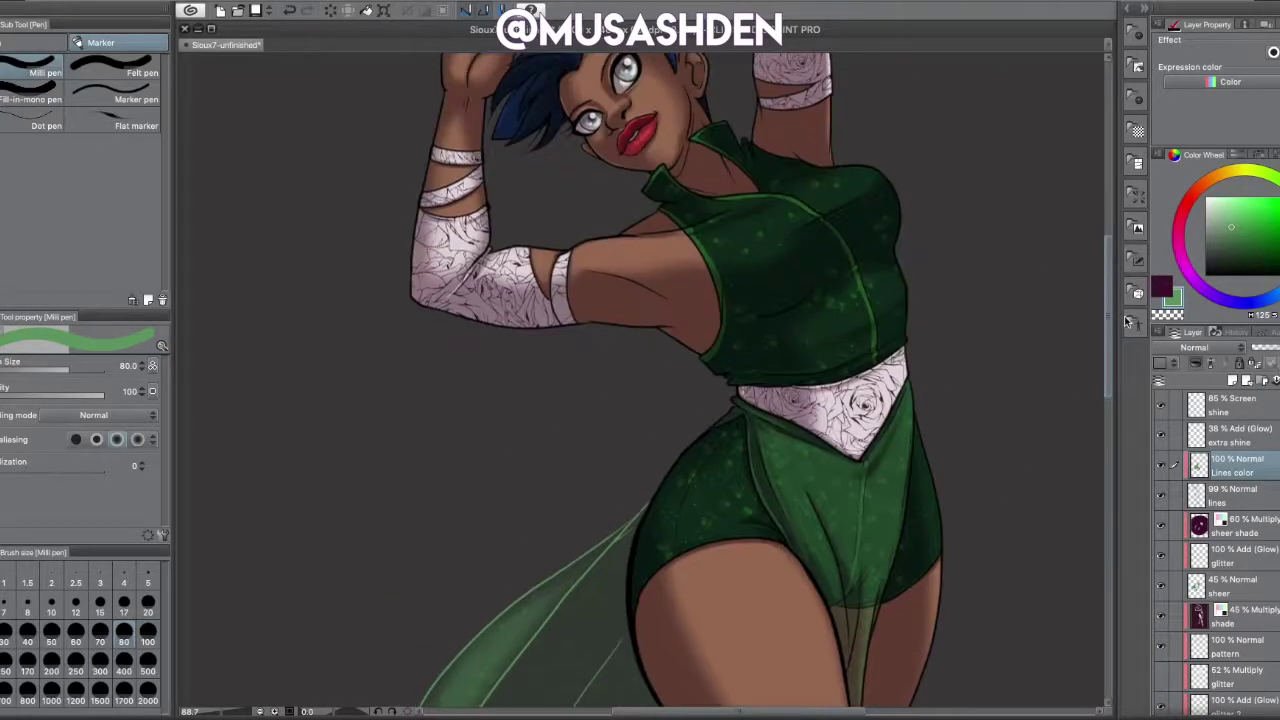
- Recolor the skirt lines near the knee and hip light green with the Milli pen at size 20
scroll(643, 377, down, 8)
key(bracketleft)
key(bracketleft)
key(bracketleft)
key(bracketleft)
key(bracketleft)
key(bracketleft)
key(bracketleft)
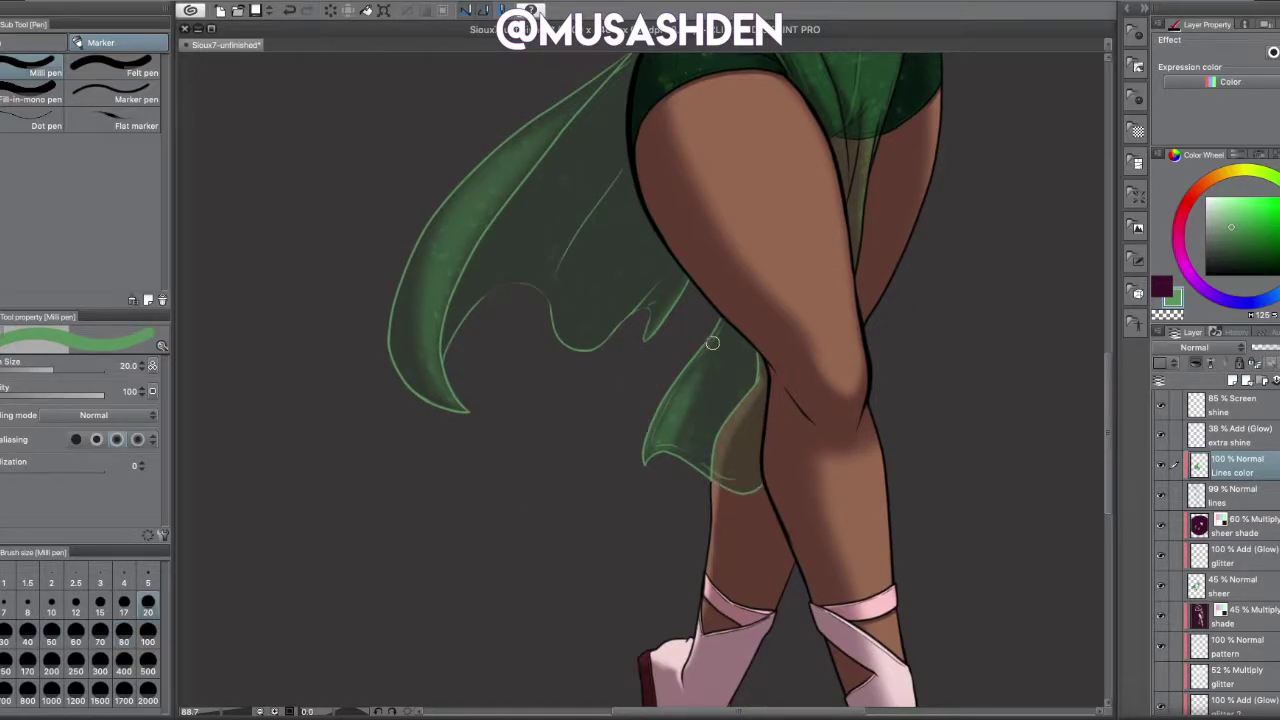
scroll(903, 224, up, 3)
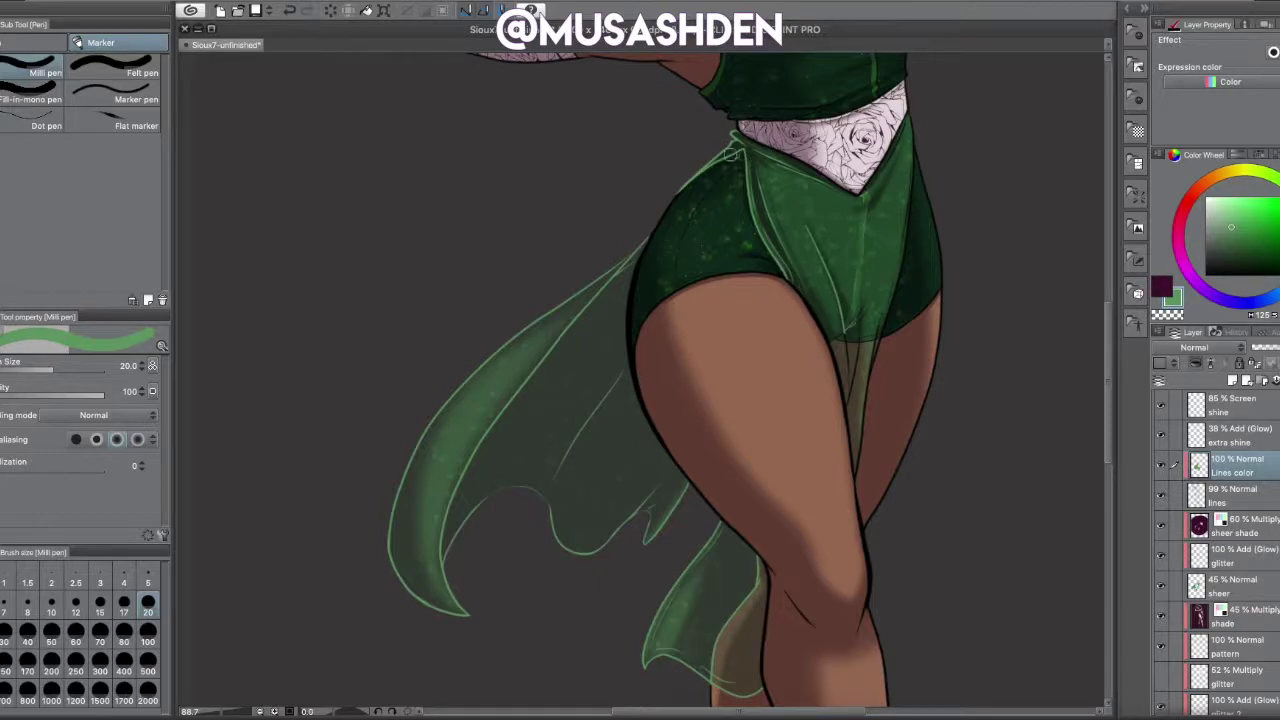
- Recolor the side edges and lower folds of the sheer skirt's front panel light green with the Milli pen at size 20
scroll(945, 135, up, 5)
drag(763, 400, 786, 571)
scroll(929, 326, down, 3)
drag(896, 180, 828, 479)
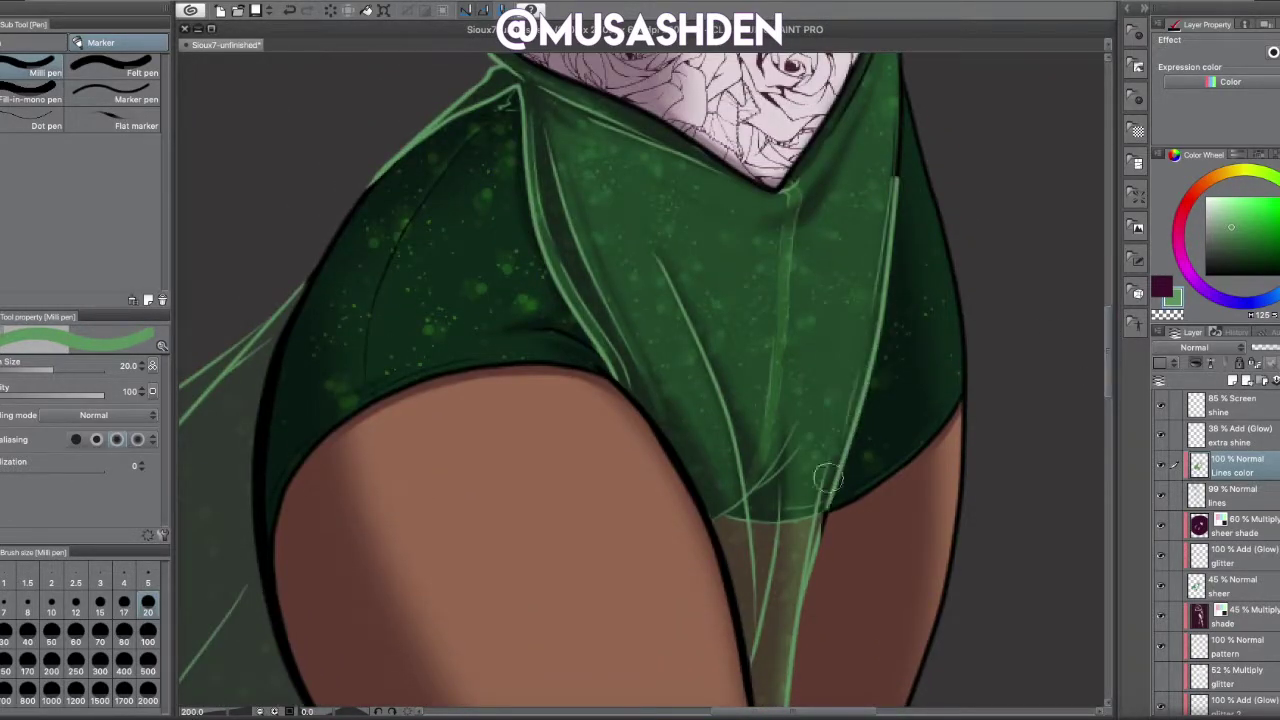
key(e)
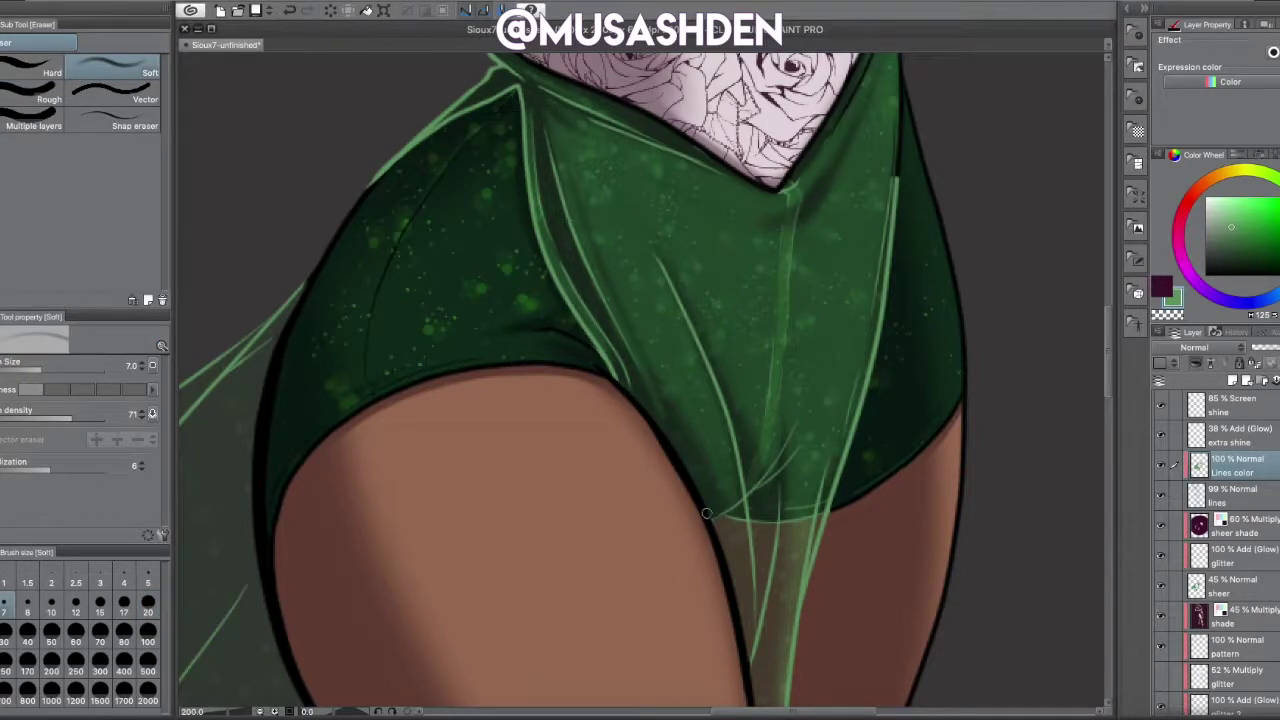
key(p)
- Extend the light green line color up the front panel's edge to the waist and clean up spill with the Soft eraser
scroll(455, 197, down, 10)
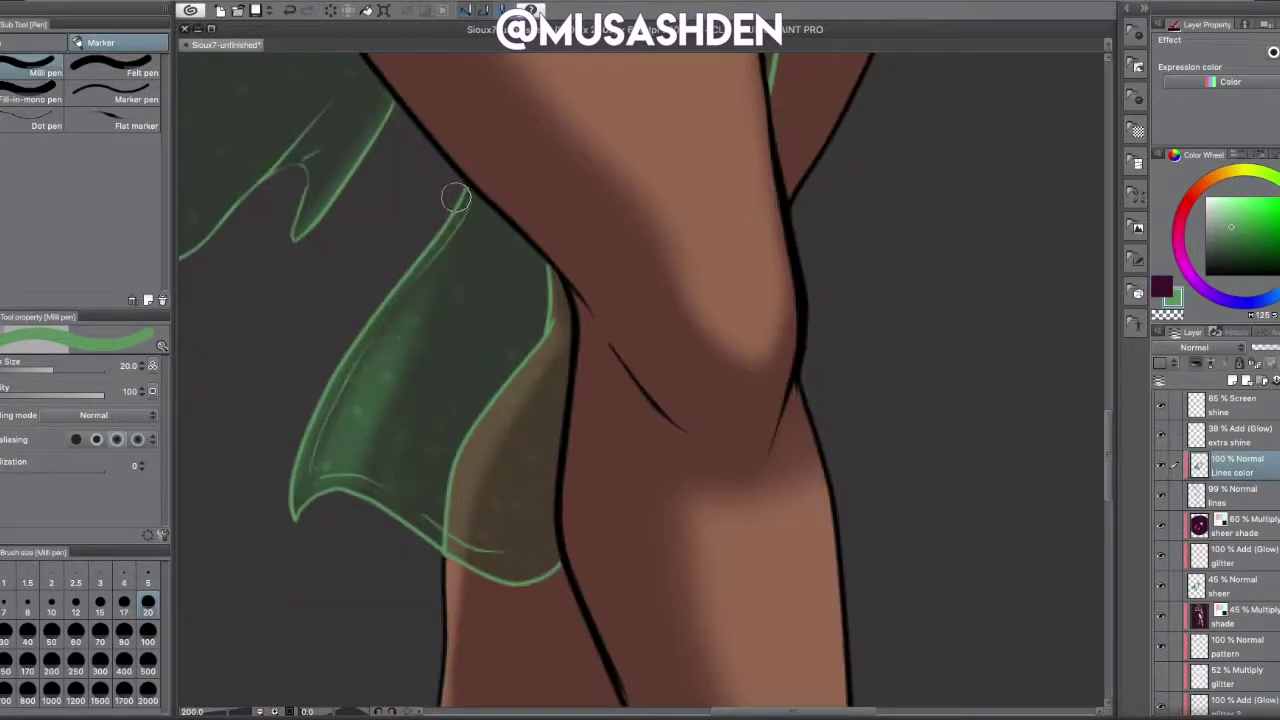
scroll(547, 571, up, 8)
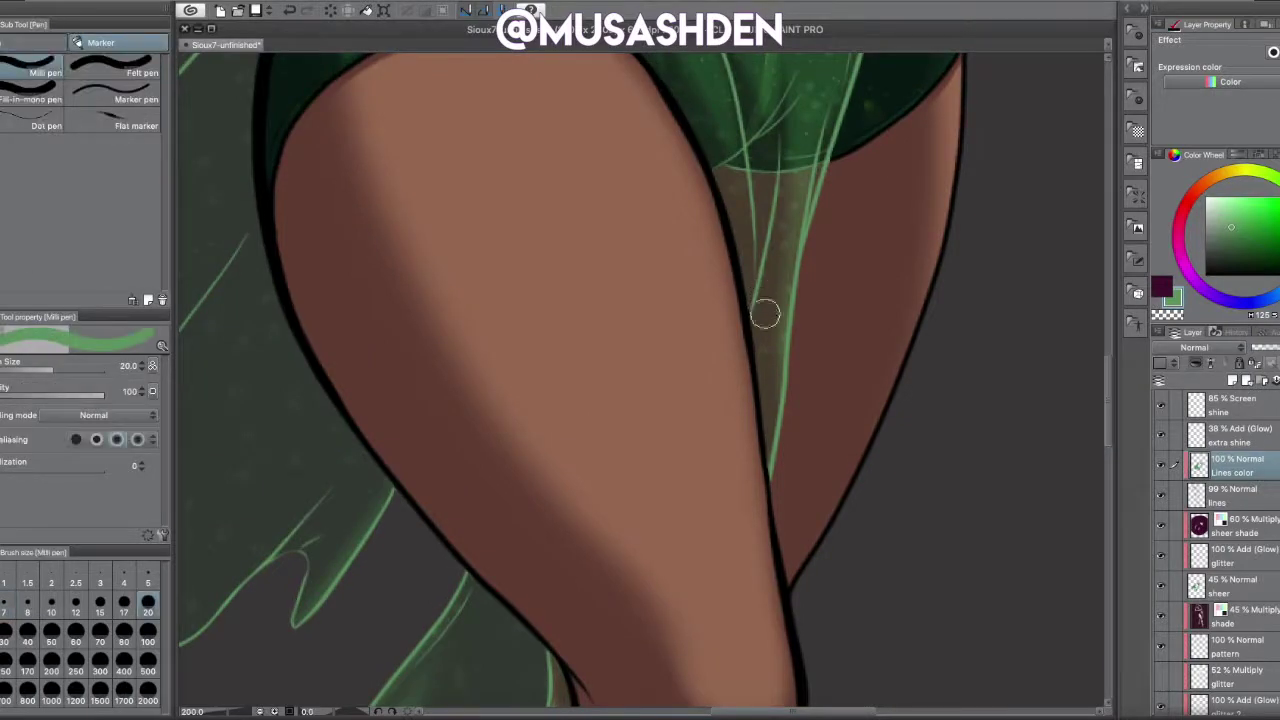
scroll(784, 484, up, 5)
scroll(975, 322, up, 3)
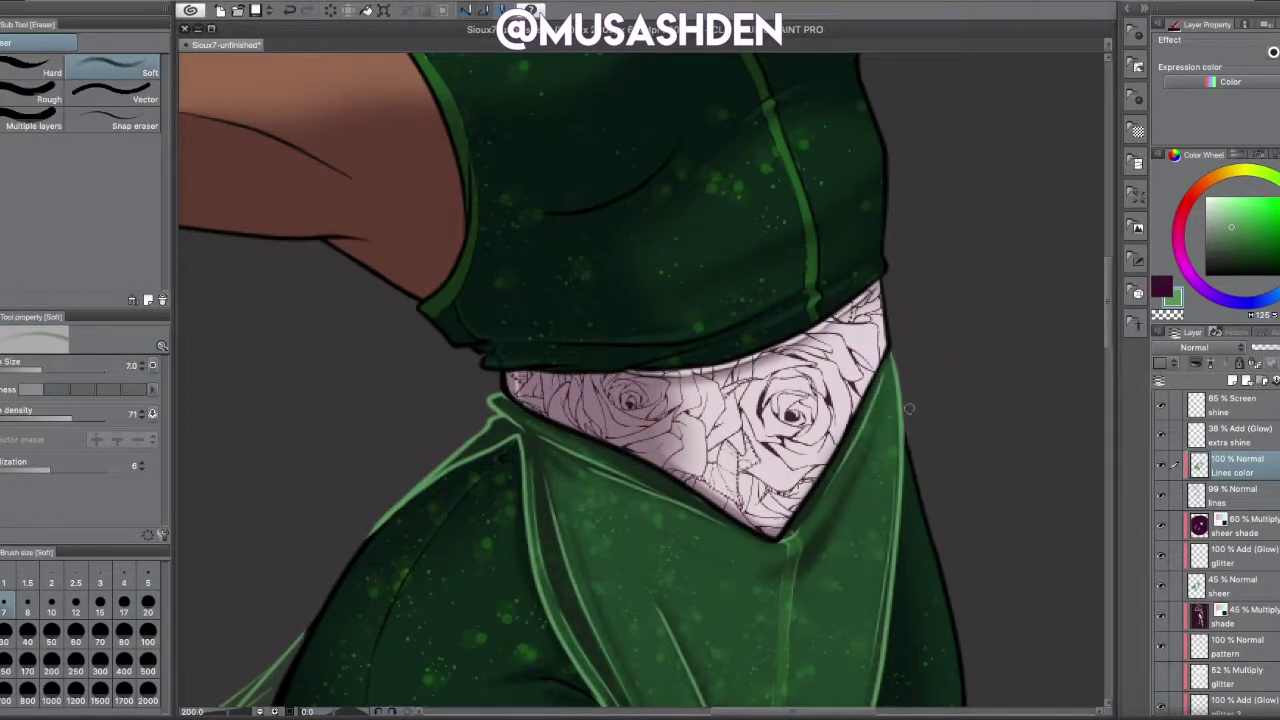
scroll(298, 410, down, 6)
scroll(298, 410, up, 3)
key(e)
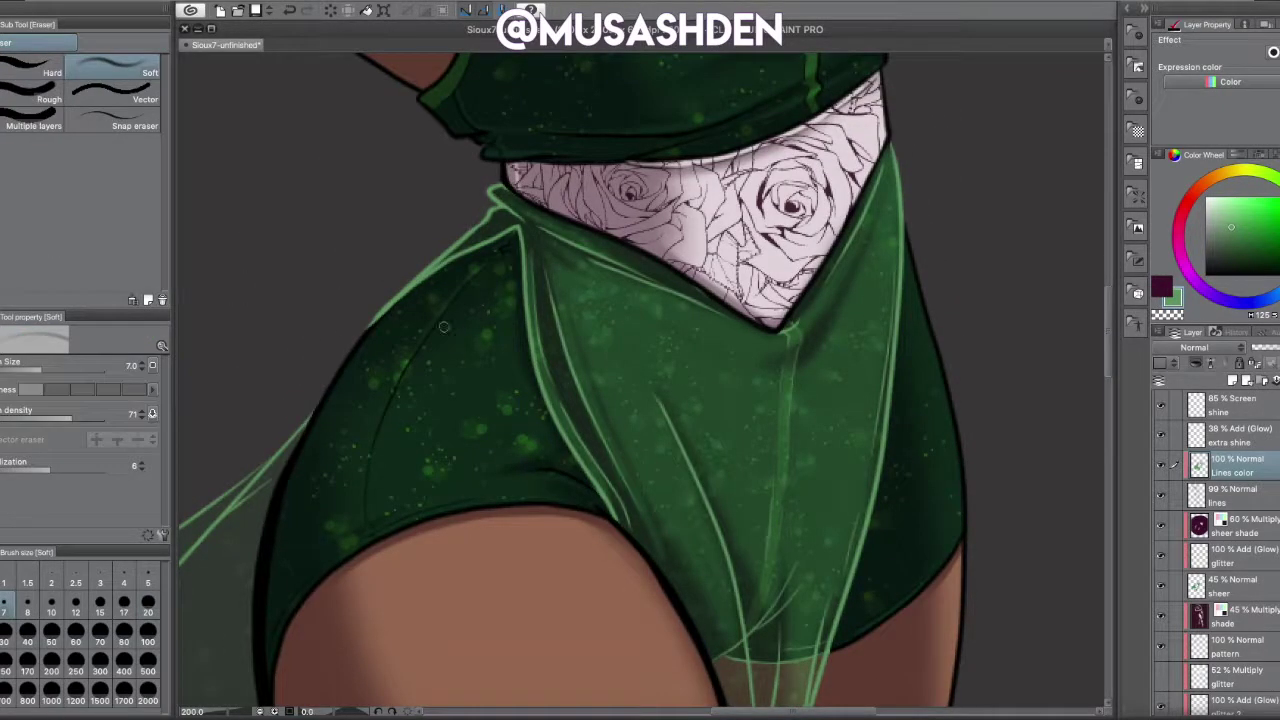
- Sample the dark red of the boot sole and recolor the boot outlines with the Milli pen at size 70
key(ctrl+0)
scroll(480, 284, up, 3)
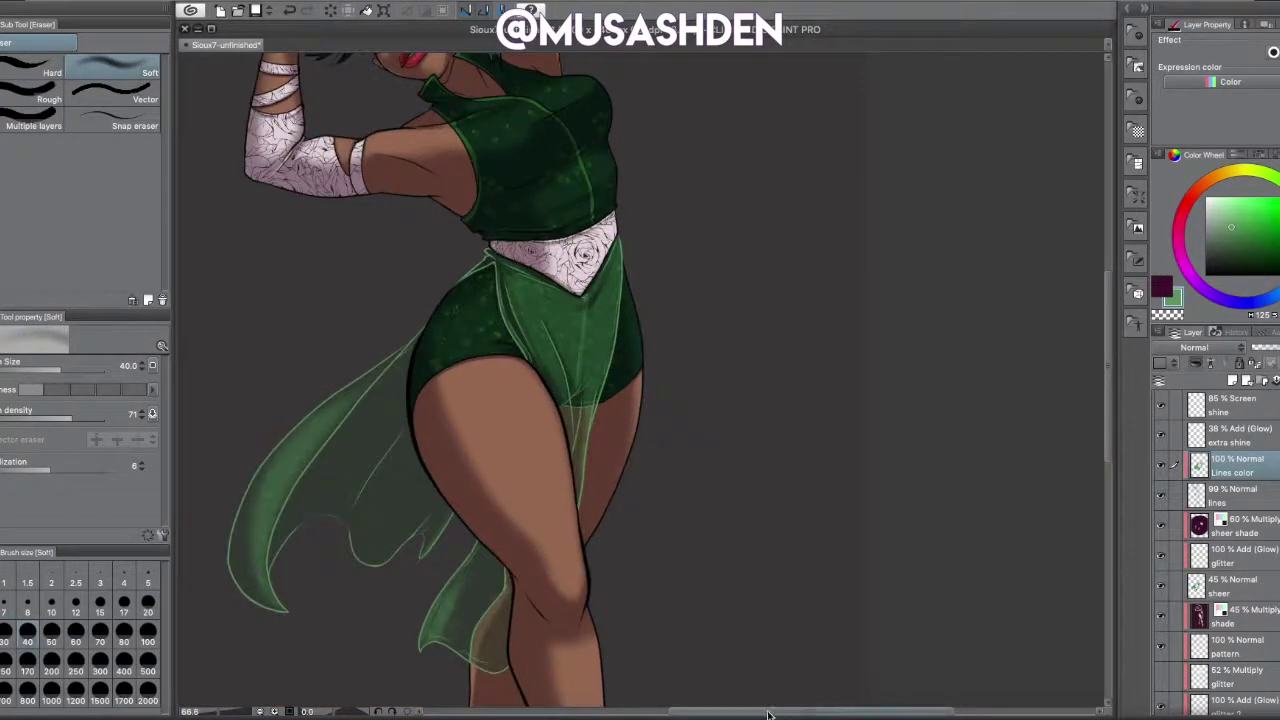
scroll(1096, 384, up, 3)
scroll(1112, 518, down, 6)
scroll(1112, 518, down, 2)
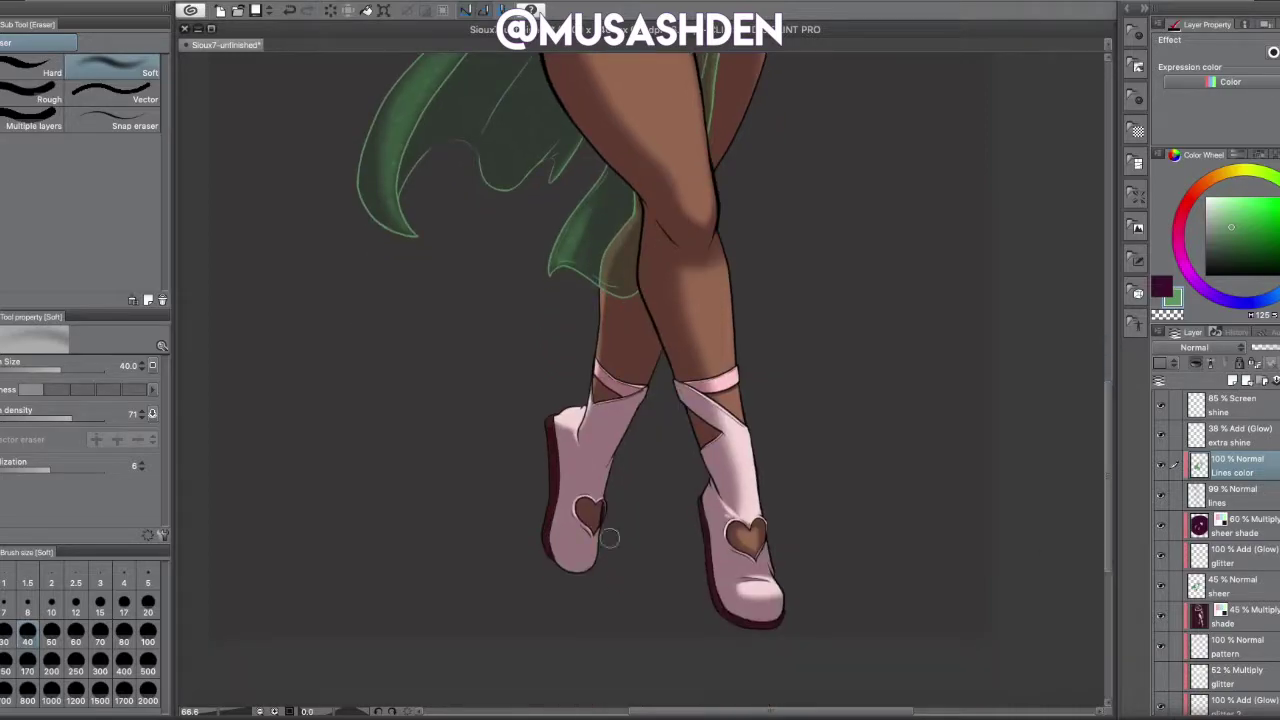
alt+click(551, 443)
key(p)
scroll(616, 523, up, 3)
key(])
key(])
key(])
key(])
key(])
key(])
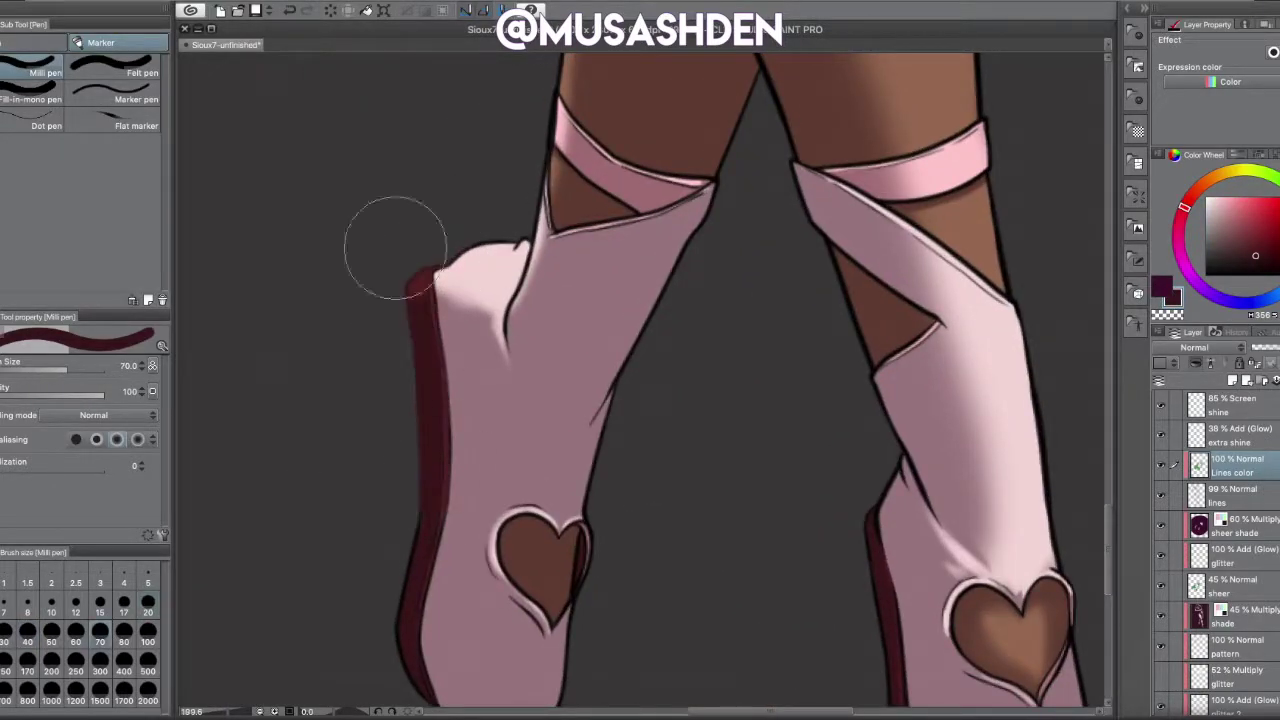
scroll(868, 343, down, 2)
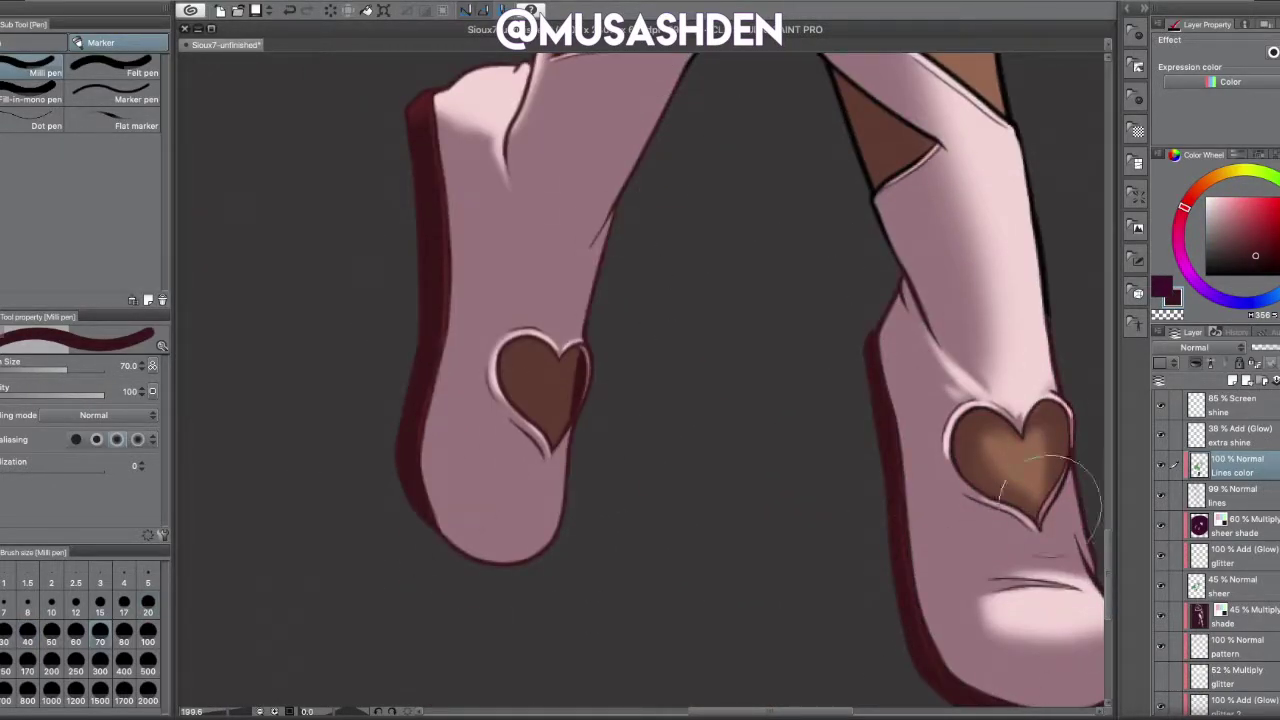
scroll(900, 586, down, 2)
- Recolor the lines of the boot cuffs and pink ankle straps dark red with the Milli pen at size 17
scroll(1063, 528, up, 5)
key(bracketleft)
key(bracketleft)
key(bracketleft)
key(bracketleft)
key(bracketleft)
key(bracketleft)
key(bracketleft)
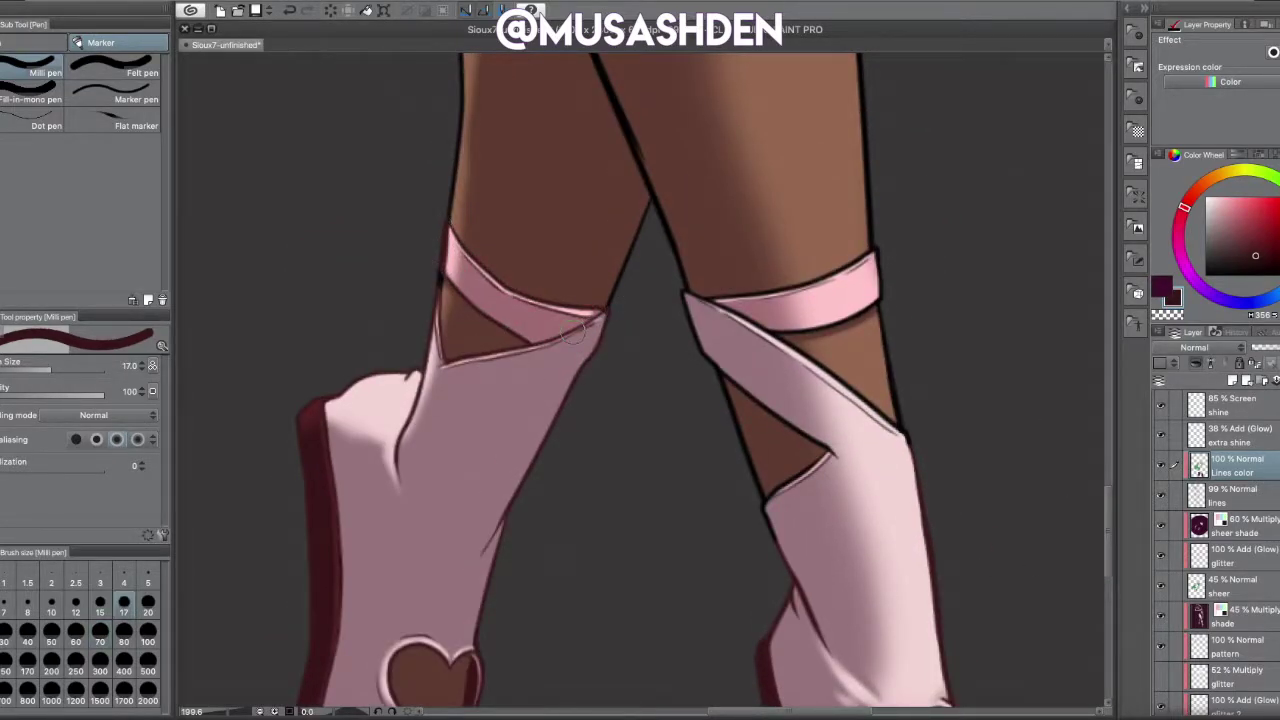
drag(898, 432, 722, 300)
scroll(790, 340, up, 3)
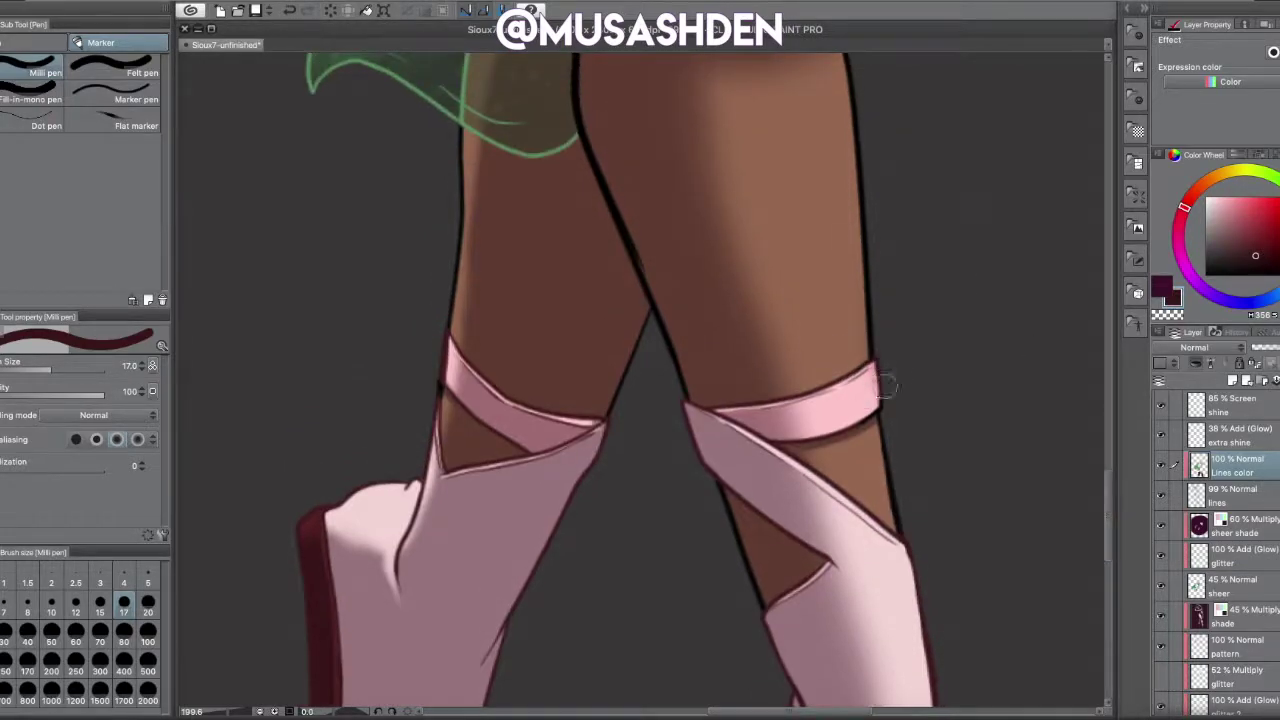
- Recolor the shorts and leg outlines dark green with the Milli pen at size 80 in Background blending mode
key(ctrl+minus)
key(ctrl+minus)
key(ctrl+minus)
key(ctrl+minus)
drag(1111, 492, 1117, 421)
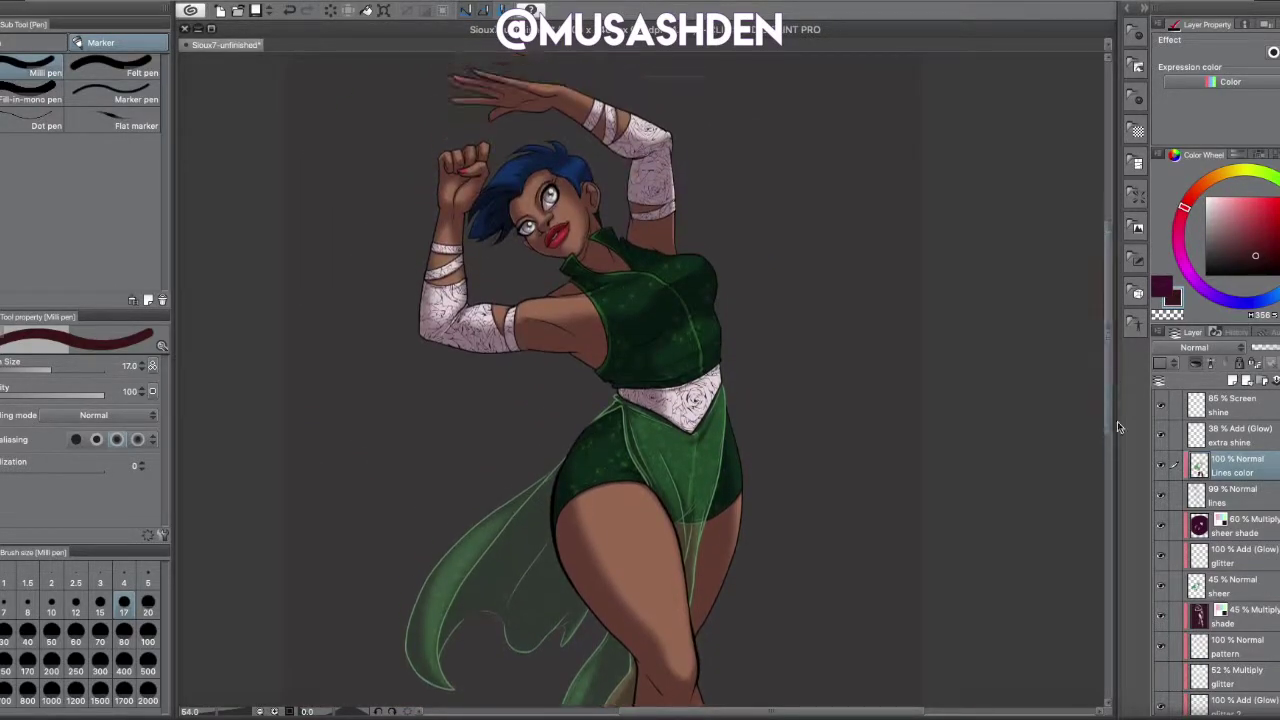
scroll(687, 420, up, 5)
alt+click(722, 460)
scroll(707, 384, down, 4)
click(100, 415)
click(82, 293)
mouse_move(630, 465)
mouse_down()
mouse_move(585, 392)
mouse_move(490, 558)
mouse_move(549, 606)
mouse_move(604, 400)
mouse_up()
click(1240, 263)
mouse_move(755, 478)
mouse_down()
mouse_move(717, 512)
mouse_move(723, 663)
mouse_move(585, 395)
mouse_up()
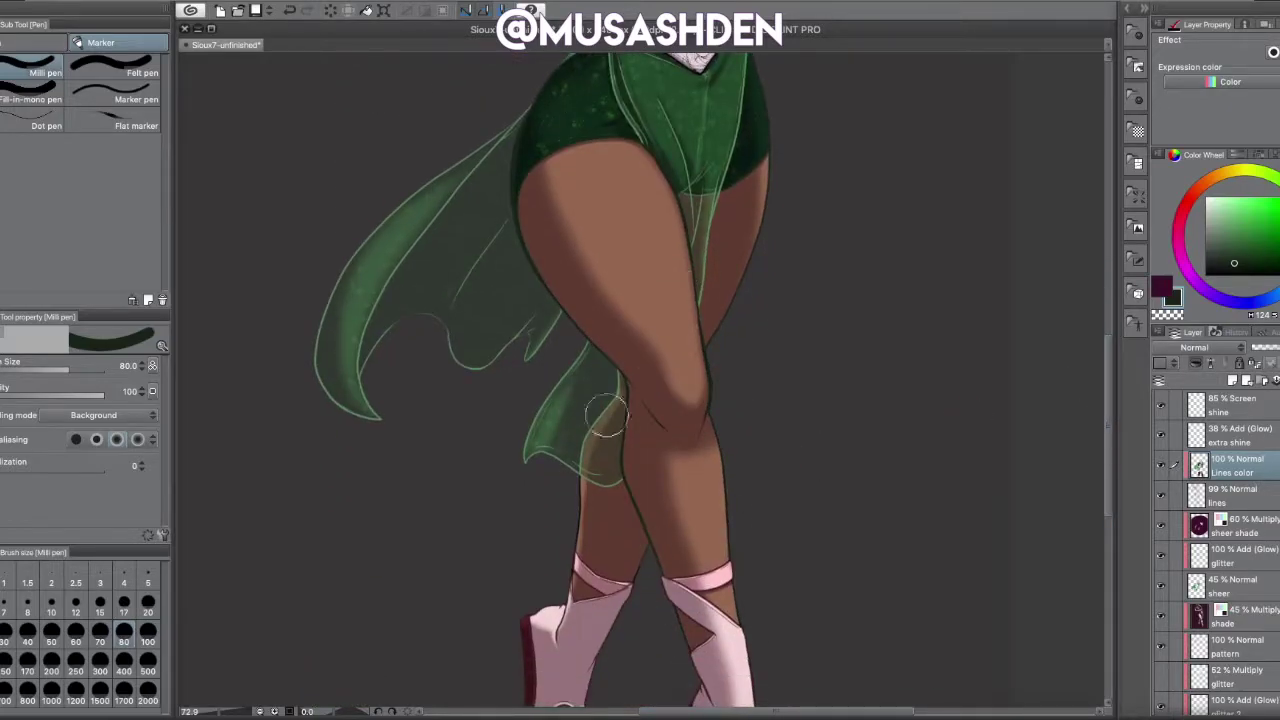
- Recolor the outlines of the top, arms and face dark green, reducing the Milli pen to size 17 and 5 for finer areas
scroll(625, 362, down, 3)
scroll(591, 376, up, 10)
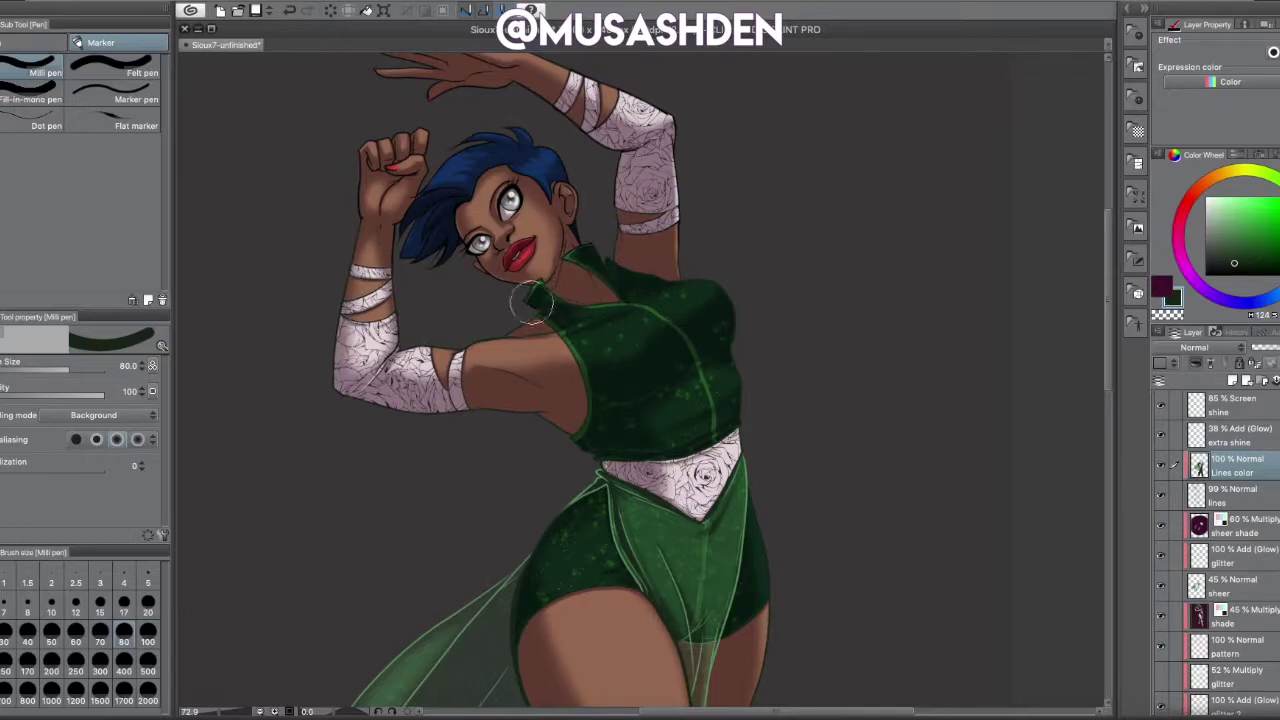
scroll(508, 350, up, 4)
scroll(569, 300, up, 5)
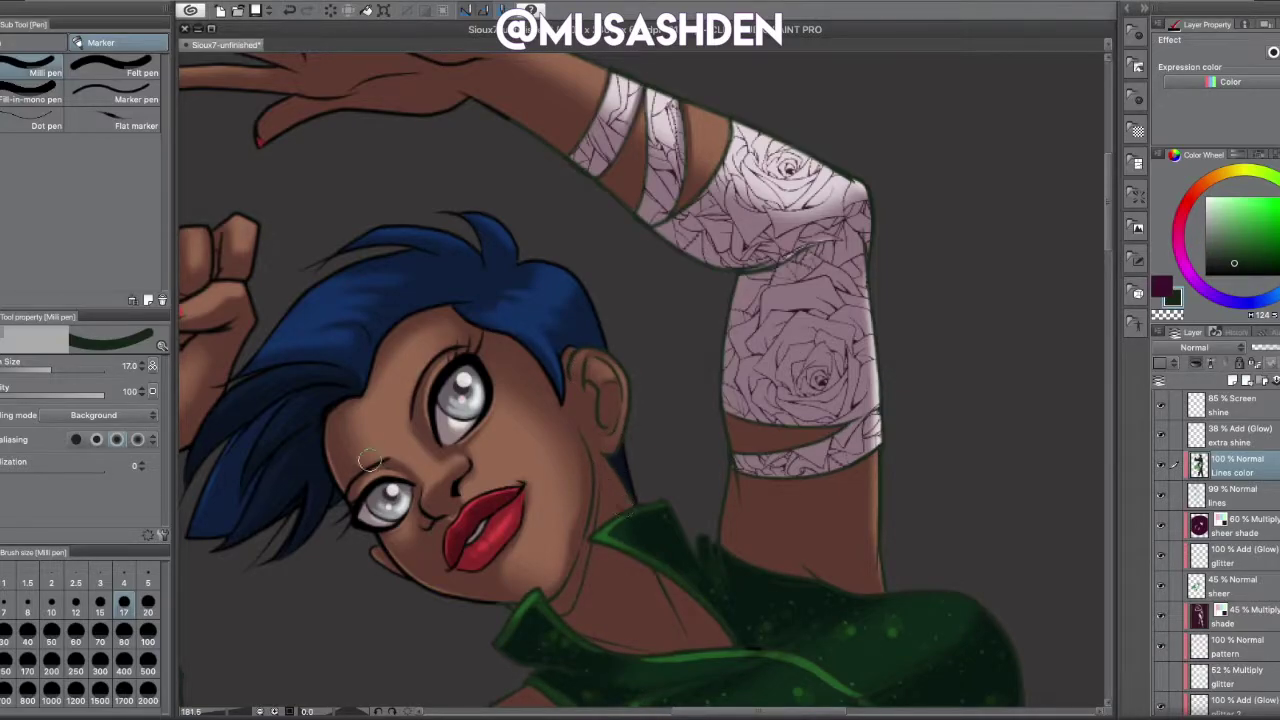
scroll(479, 601, down, 10)
scroll(341, 580, up, 10)
drag(314, 434, 416, 420)
scroll(205, 324, down, 5)
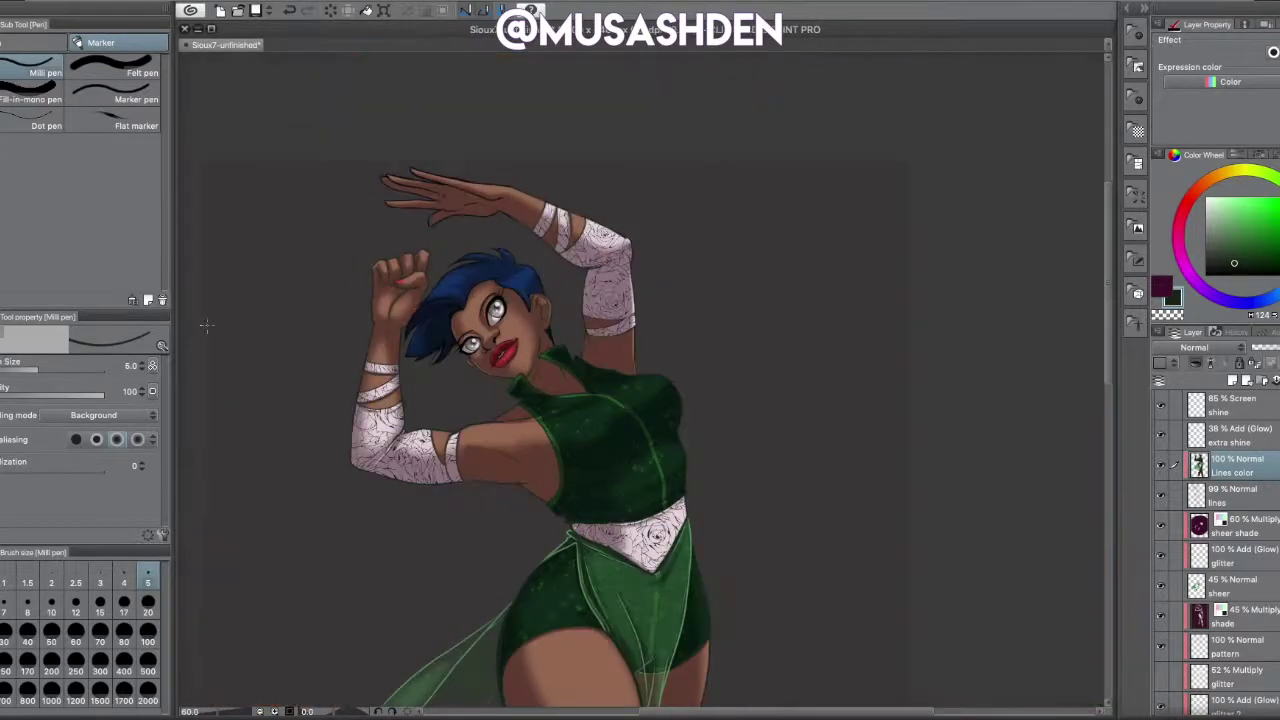
- Choose a dark blue and recolor the hair's line art with the Milli pen at size 300
scroll(288, 627, up, 3)
alt+click(480, 440)
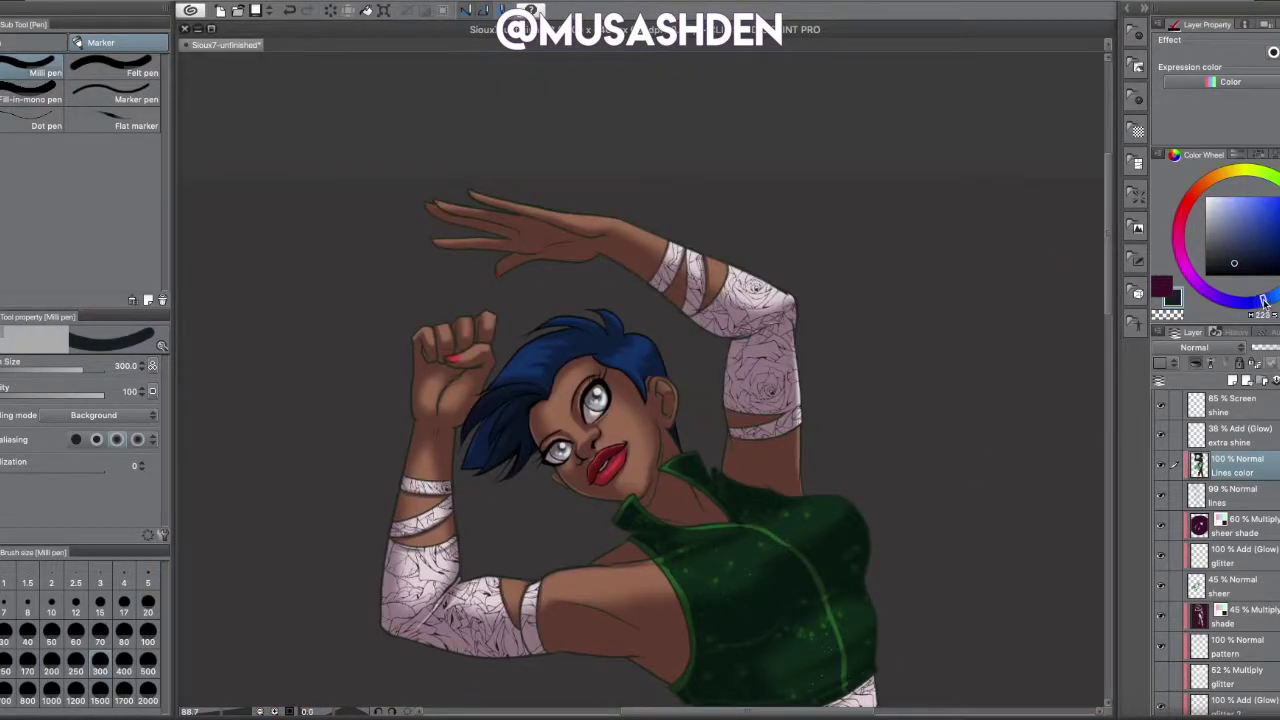
scroll(475, 485, up, 6)
scroll(474, 486, down, 5)
drag(1111, 308, 1111, 367)
scroll(765, 278, up, 2)
mouse_move(1108, 260)
mouse_down()
mouse_move(1108, 400)
mouse_move(1108, 270)
mouse_up()
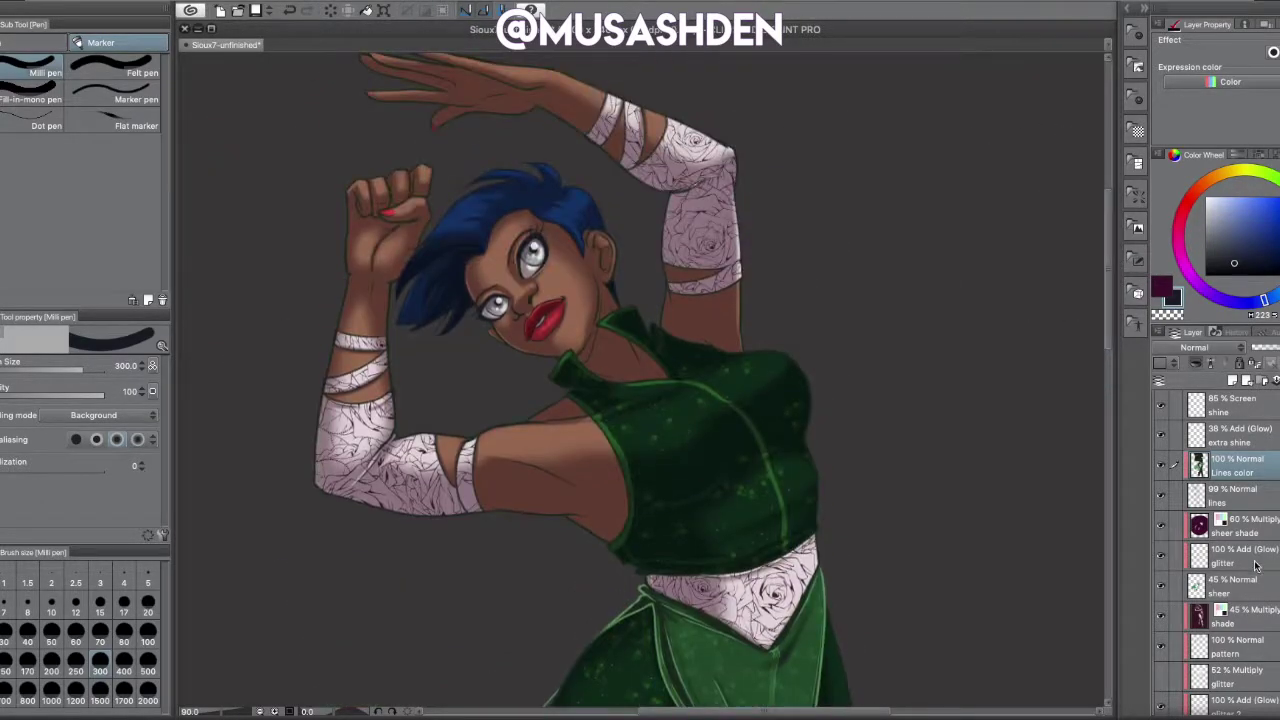
- Add a new layer at the top of the stack, name it earrings, and switch to the clothing Decoration brushes
key(ctrl+shift+n)
double_click(1233, 411)
text(earrings)
key(Return)
key(b)
scroll(100, 168, down, 2)
scroll(100, 168, up, 1)
click(30, 177)
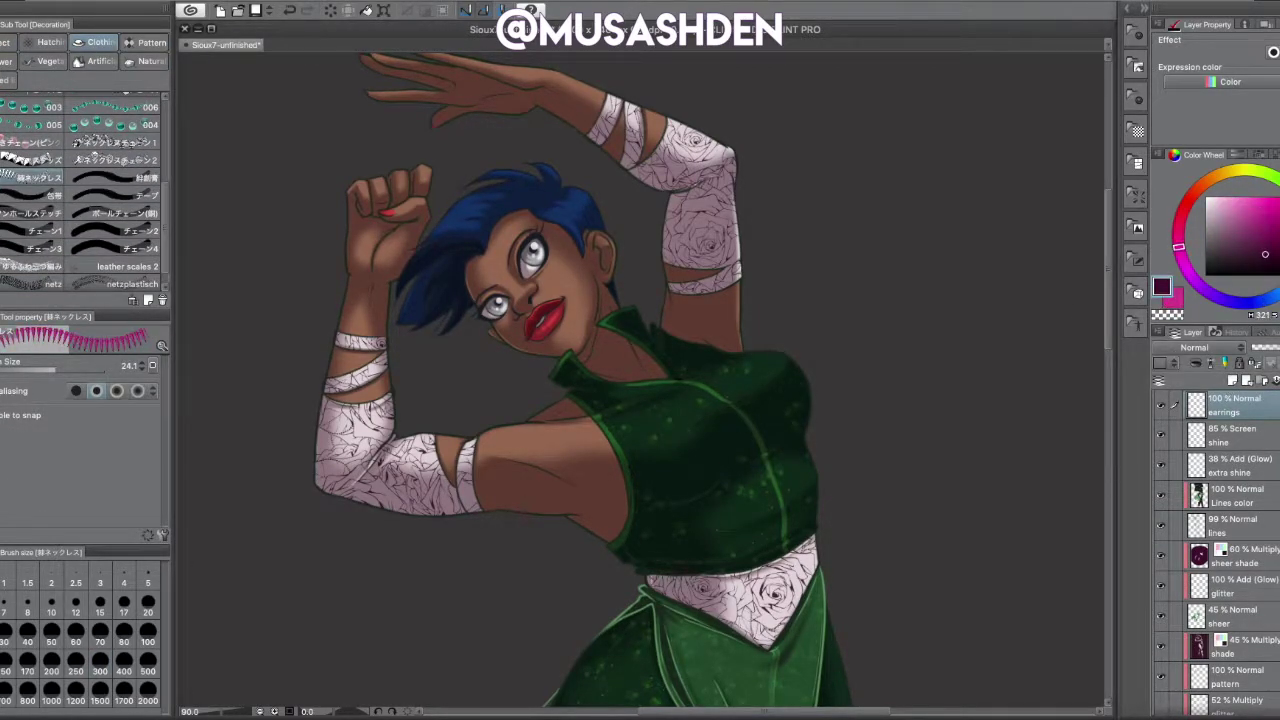
scroll(490, 378, up, 3)
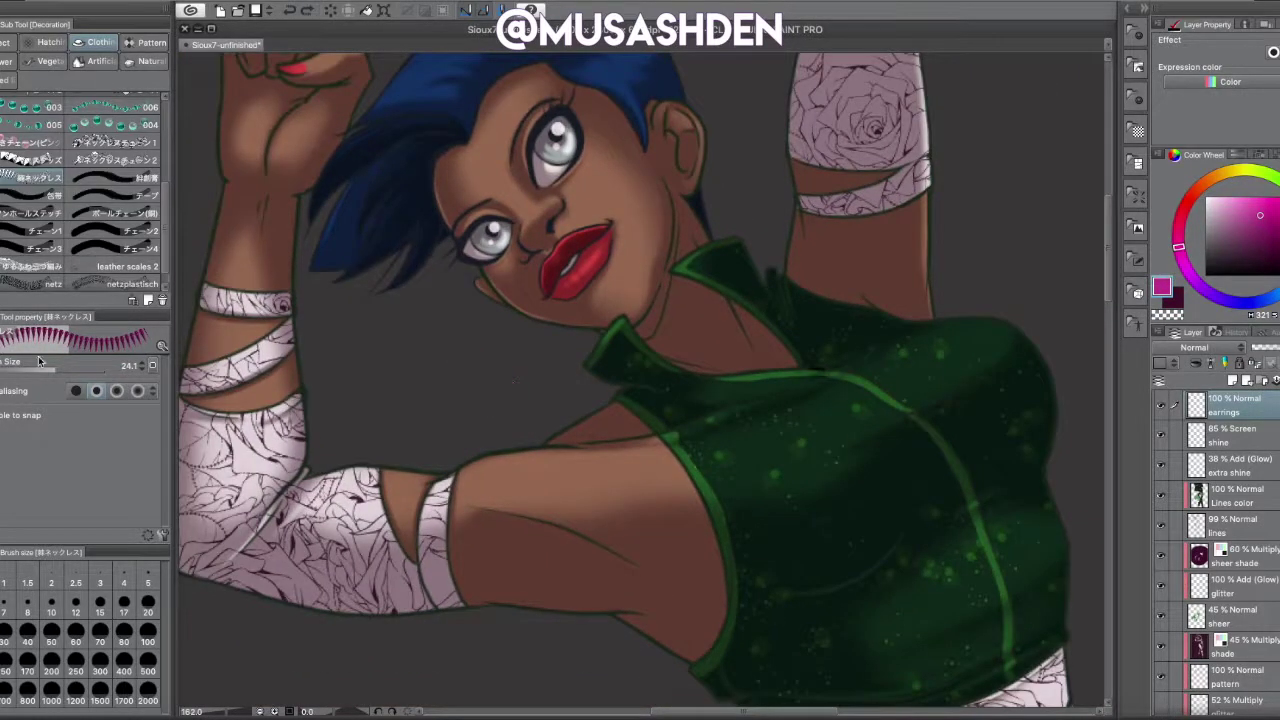
drag(392, 360, 540, 300)
key(ctrl+z)
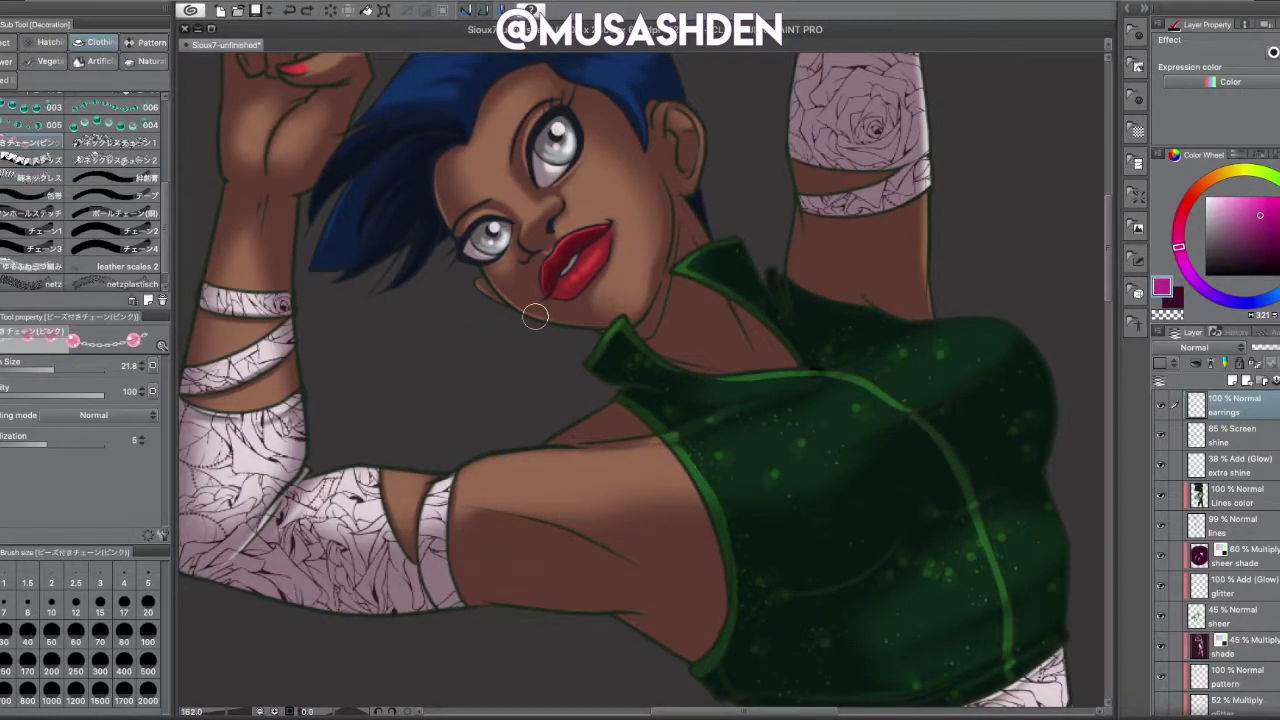
- Draw pink beaded chains below the ear and beyond the chin at brush size 21.8, and erase the loose chain ends
scroll(491, 378, up, 3)
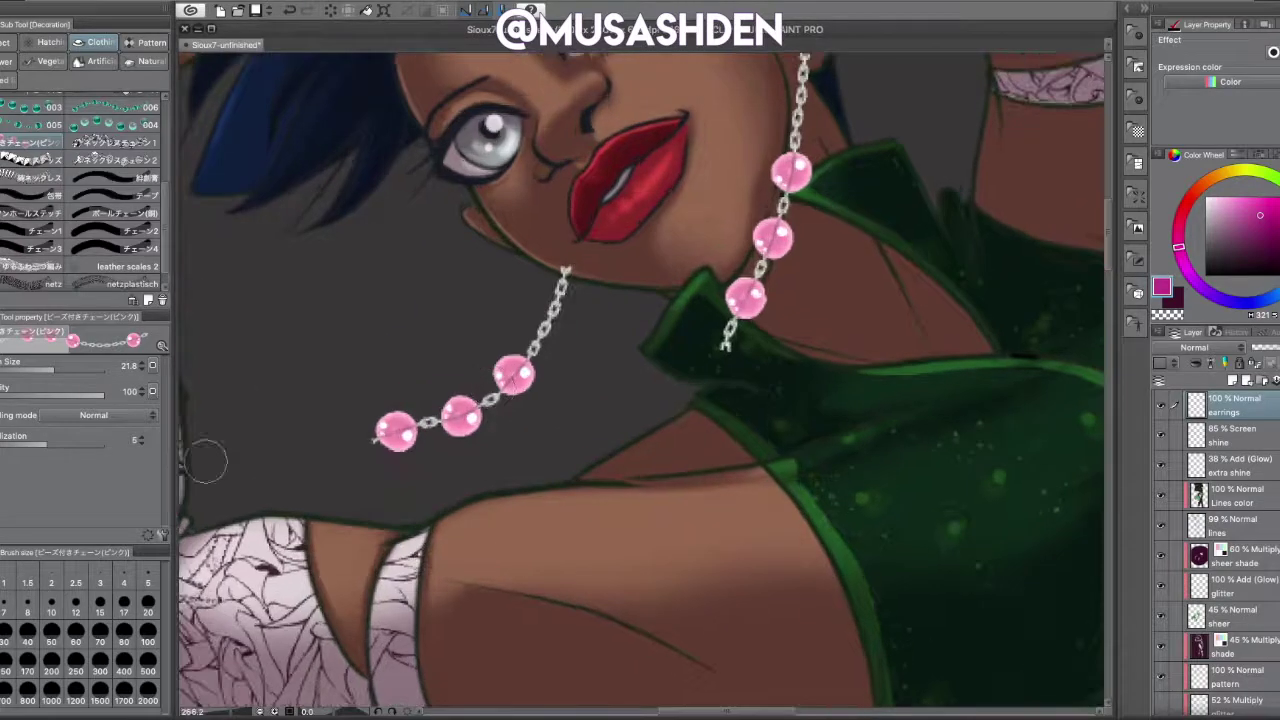
key(e)
drag(720, 322, 720, 457)
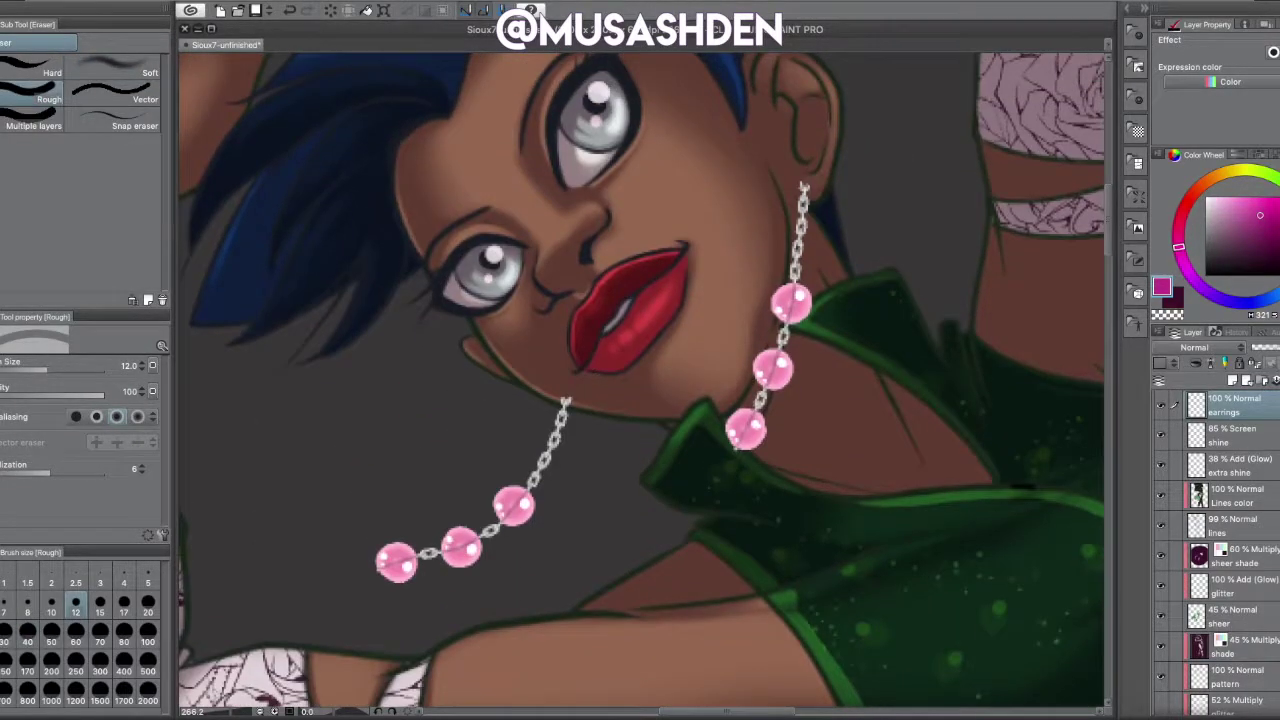
- Lasso the beaded chain beyond the chin, scale it down toward the jaw, and erase the excess at its upper end
key(m)
drag(560, 350, 545, 352)
key(ctrl+t)
drag(342, 582, 418, 520)
key(Return)
key(e)
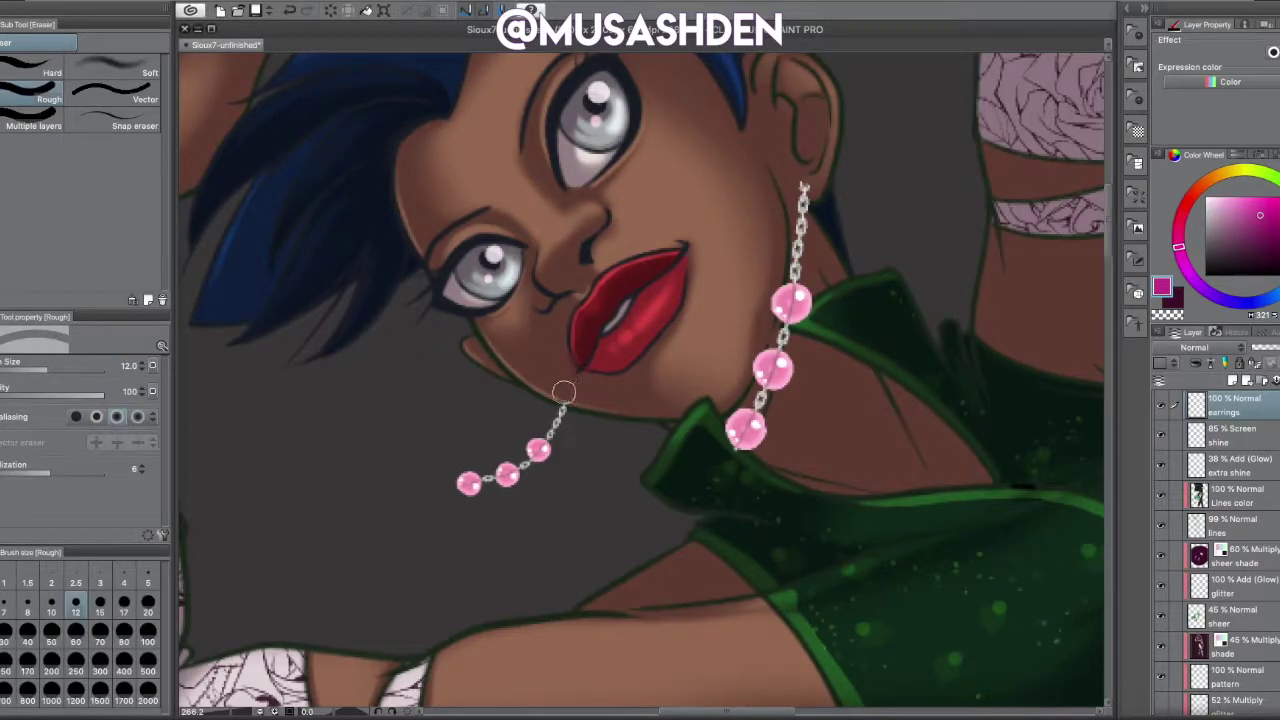
- Add a short one-bead chain at size 12 to the far earring, rotate it into place, and trim its end
key(b)
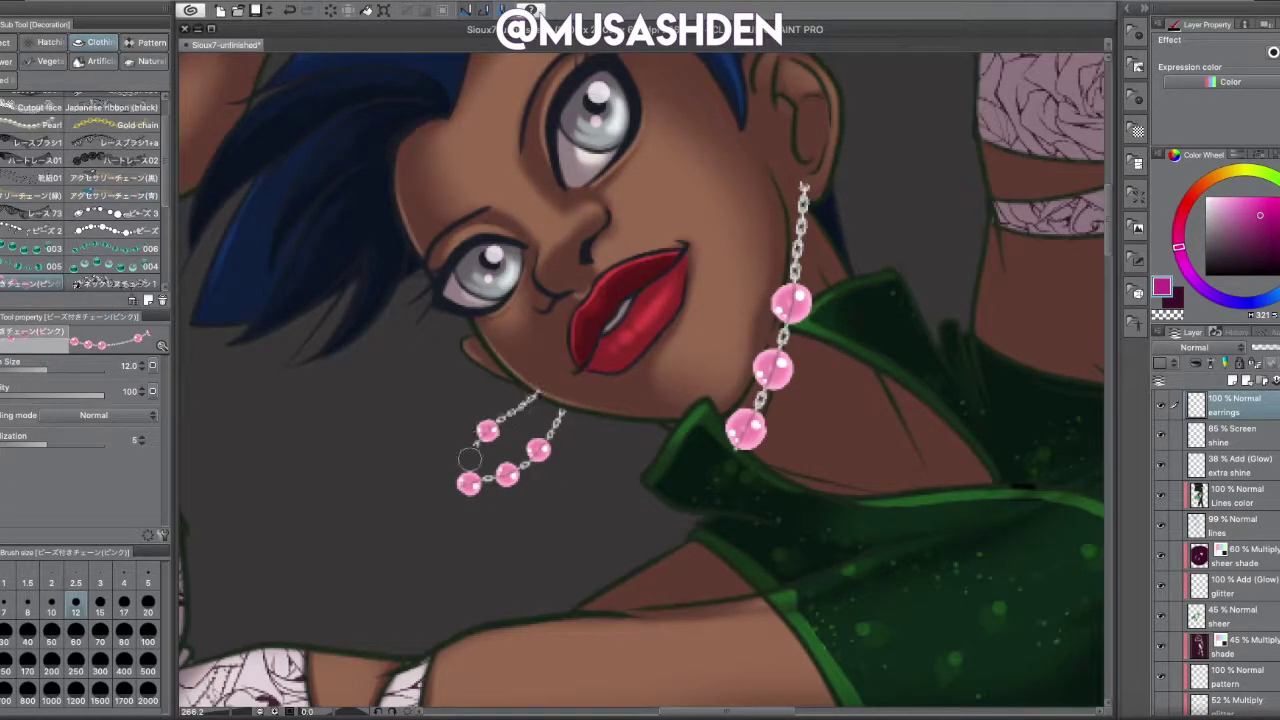
key(m)
mouse_move(465, 440)
mouse_down()
mouse_move(540, 380)
mouse_move(576, 390)
mouse_up()
key(ctrl+t)
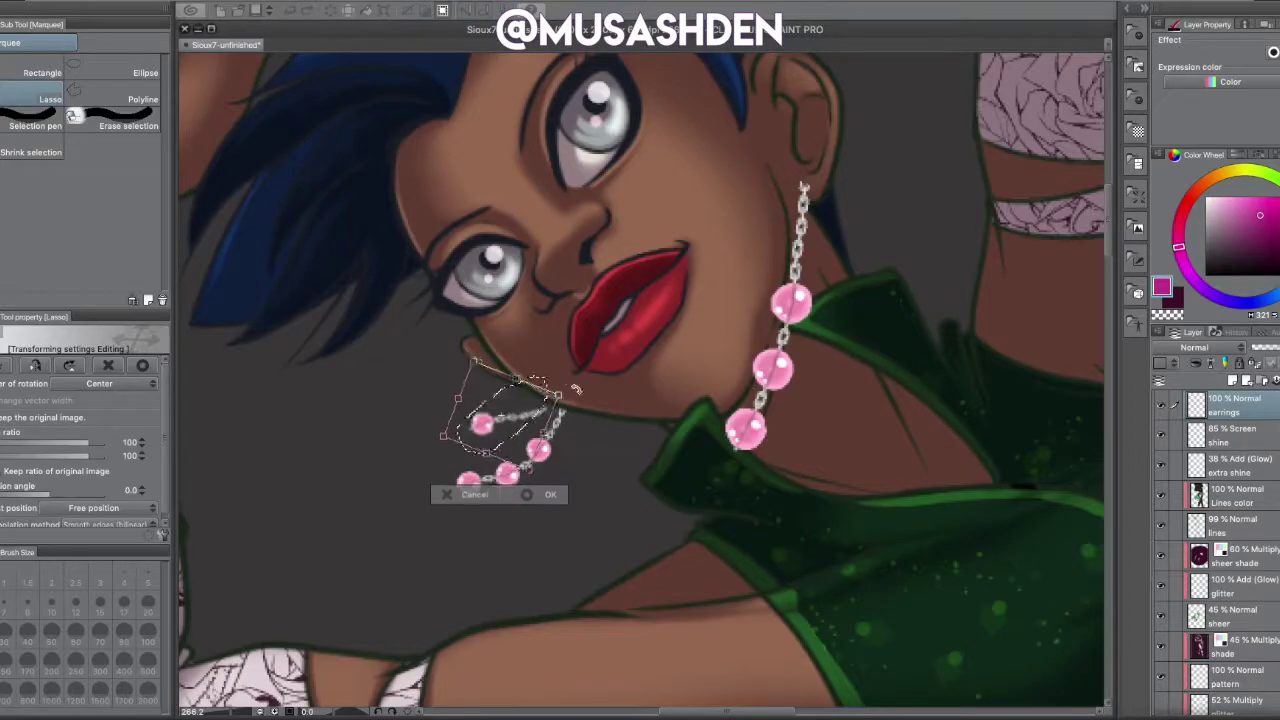
key(Return)
key(ctrl+d)
key(e)
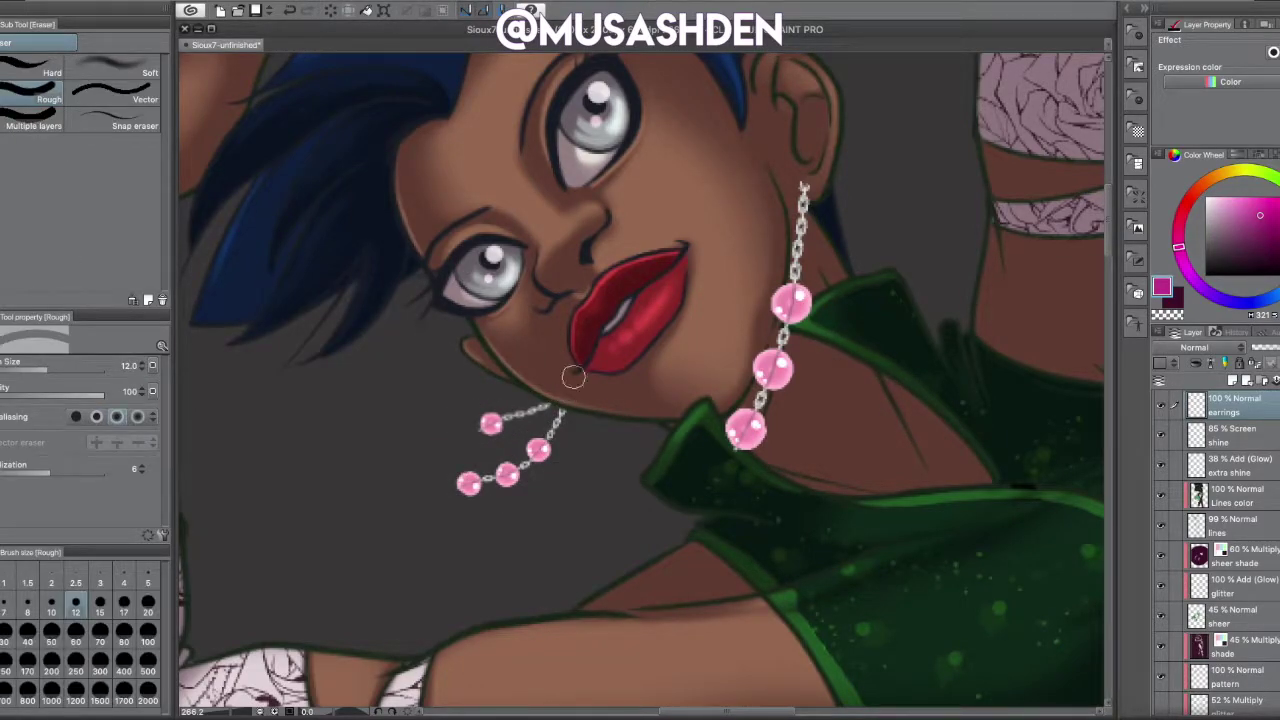
- Draw a short one-bead chain at size 24.9 beside the near earring and join it to the earring's top
scroll(573, 376, down, 5)
scroll(340, 357, up, 5)
key(b)
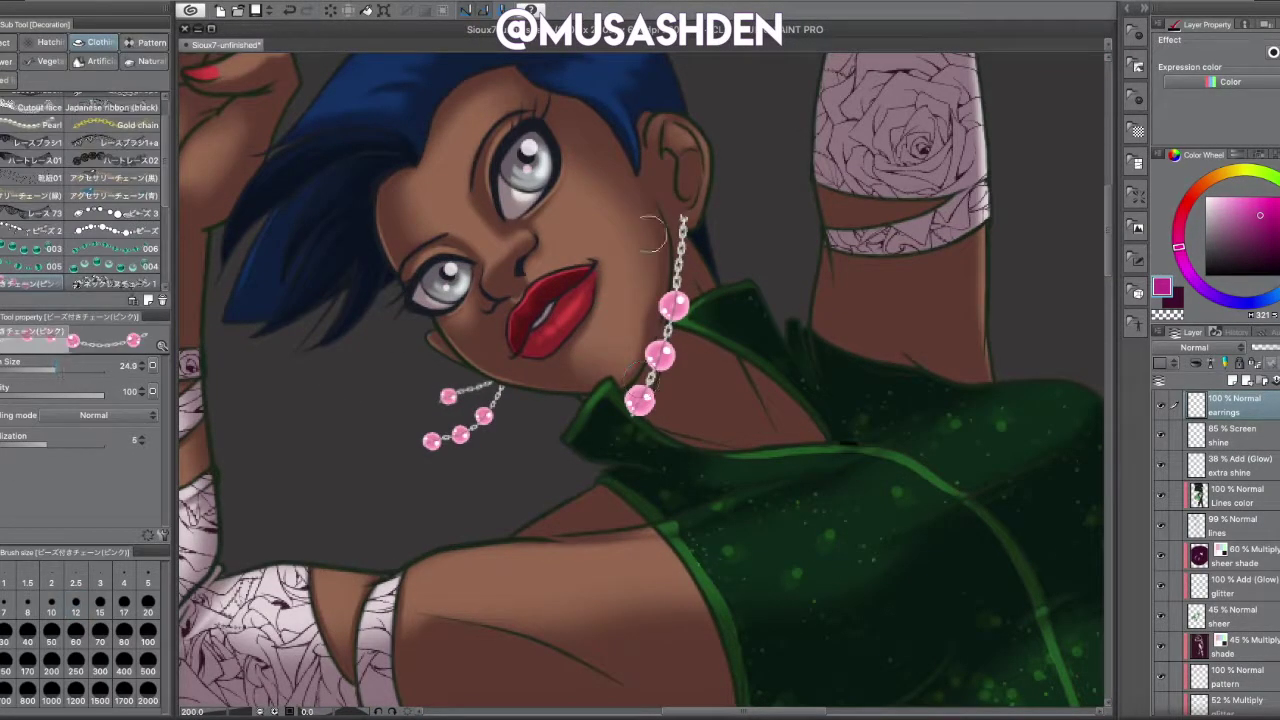
key(e)
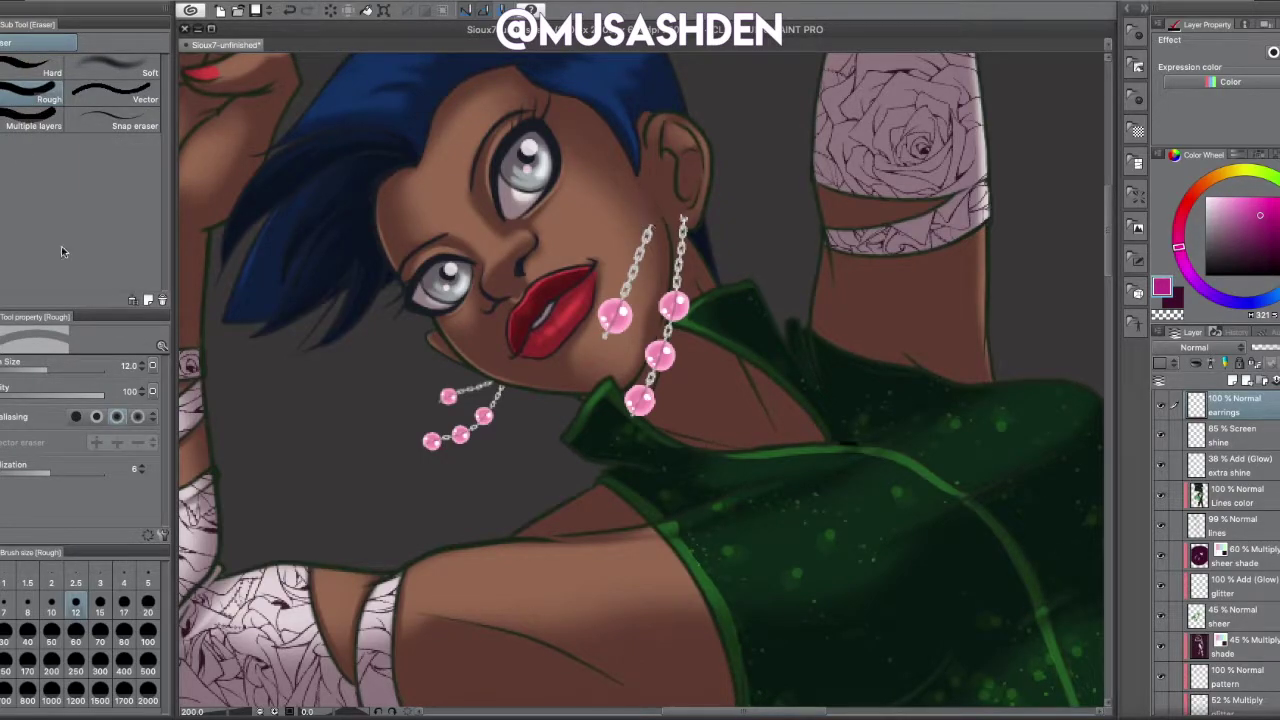
key(m)
mouse_move(640, 385)
mouse_down()
mouse_move(600, 290)
mouse_move(690, 205)
mouse_move(590, 320)
mouse_up()
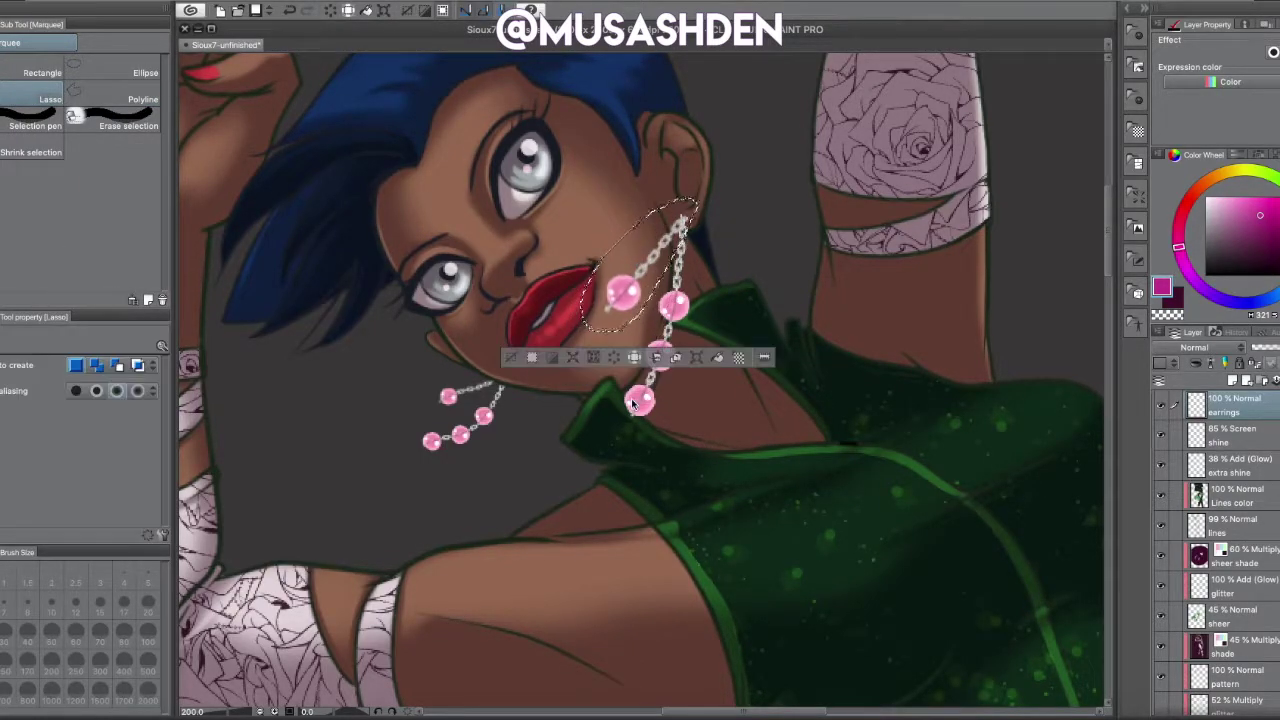
- Scale the near earring to 61 percent and hang it from the earlobe
key(ctrl+t)
mouse_move(576, 470)
mouse_down()
mouse_move(586, 386)
mouse_move(623, 371)
mouse_up()
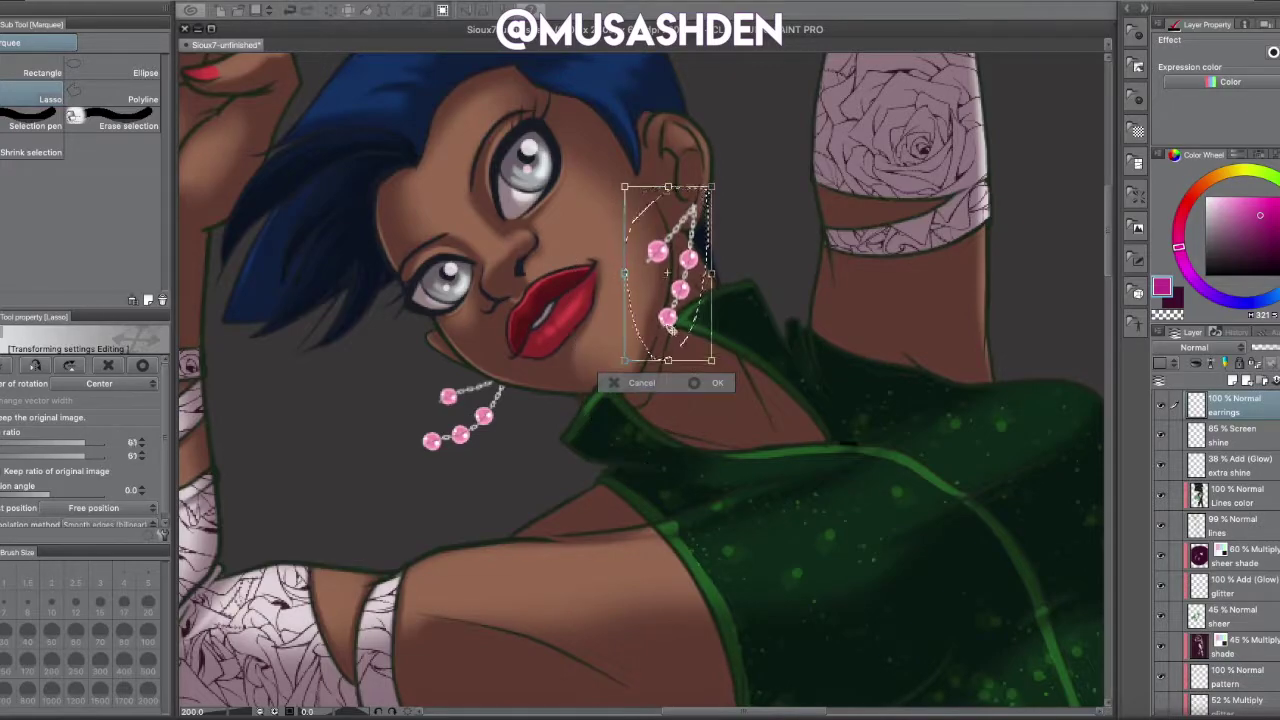
key(Return)
- Draw a light gray stud and chain-end beads on the earrings with the Milli pen at size 5, and shade them darker gray at size 3
key(p)
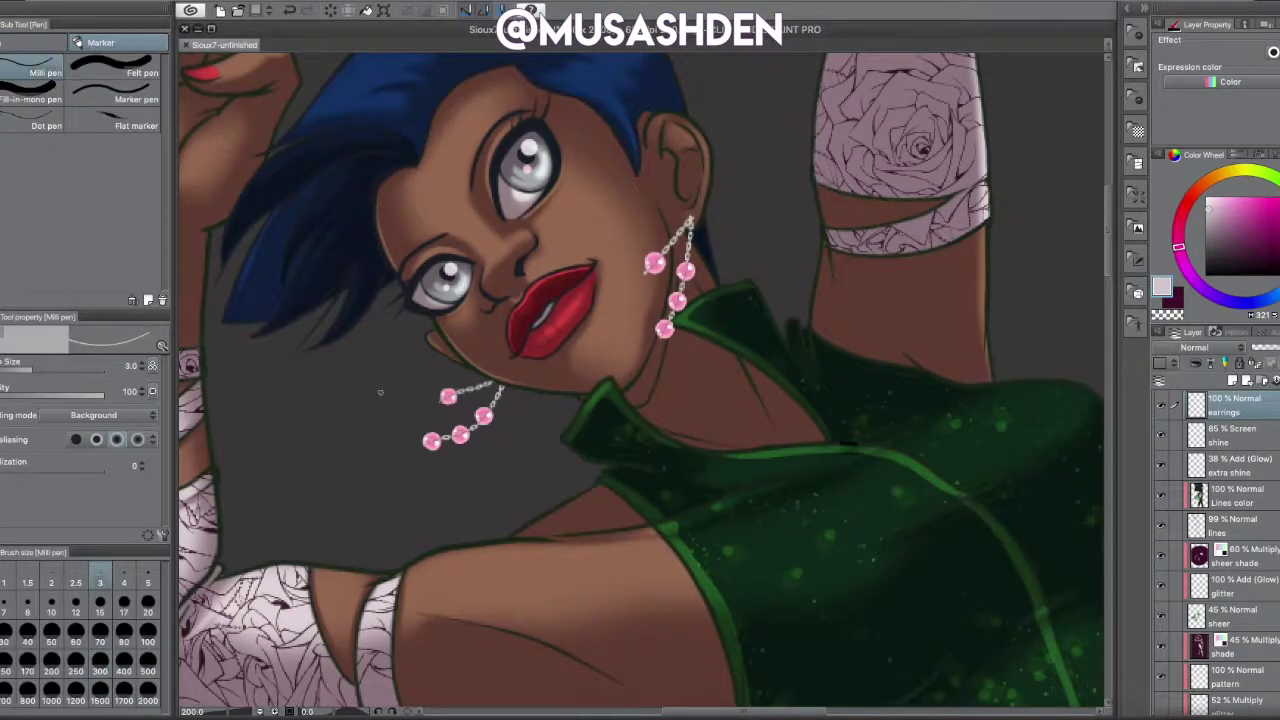
scroll(446, 396, up, 4)
drag(405, 500, 707, 390)
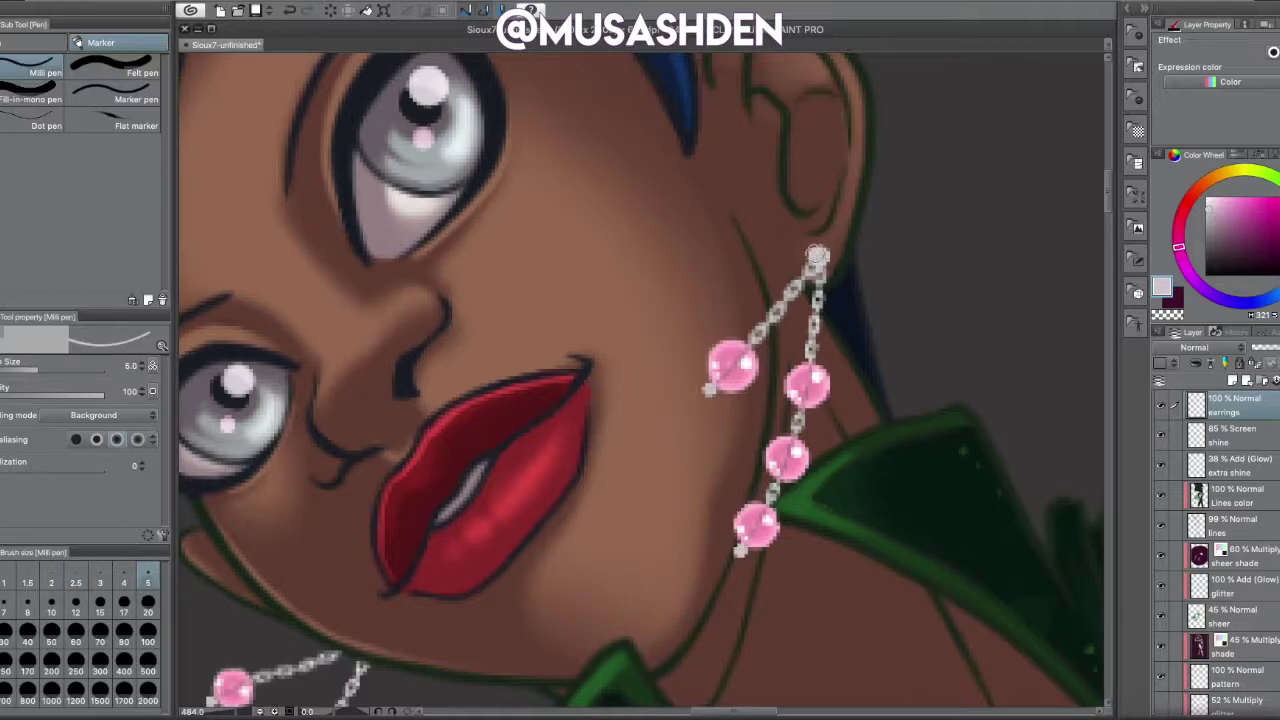
click(95, 414)
click(95, 20)
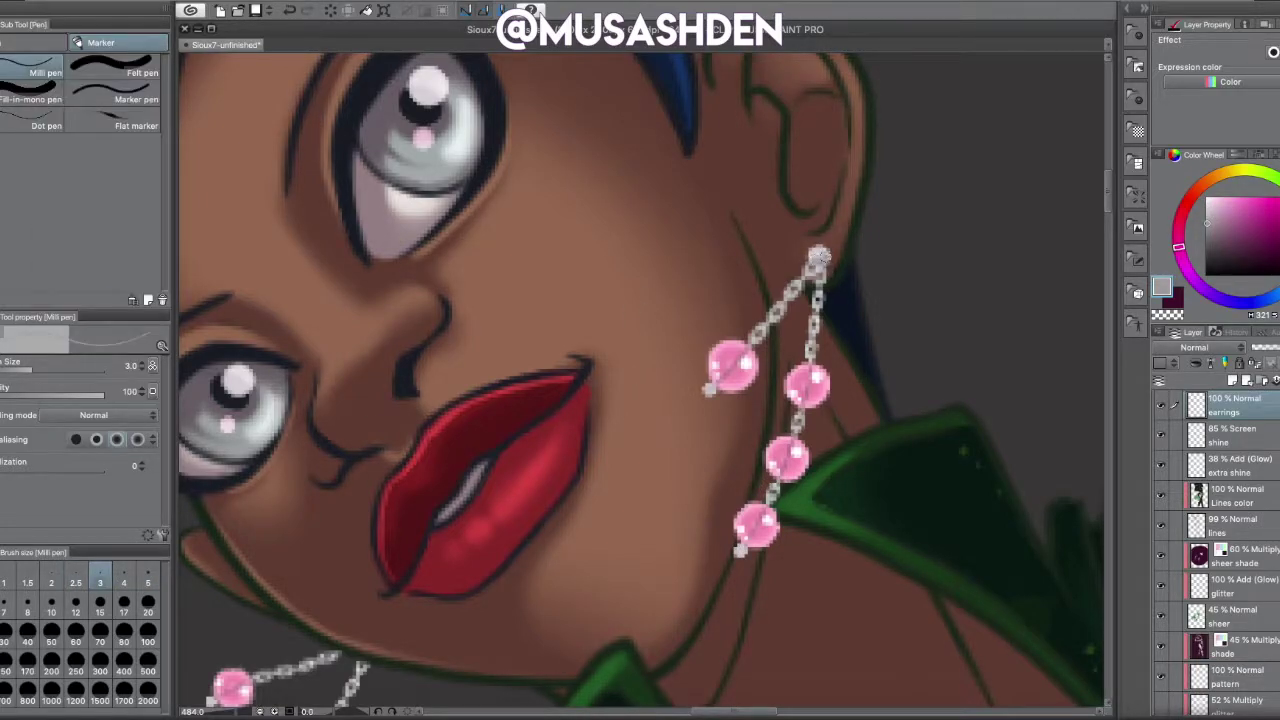
scroll(707, 390, down, 6)
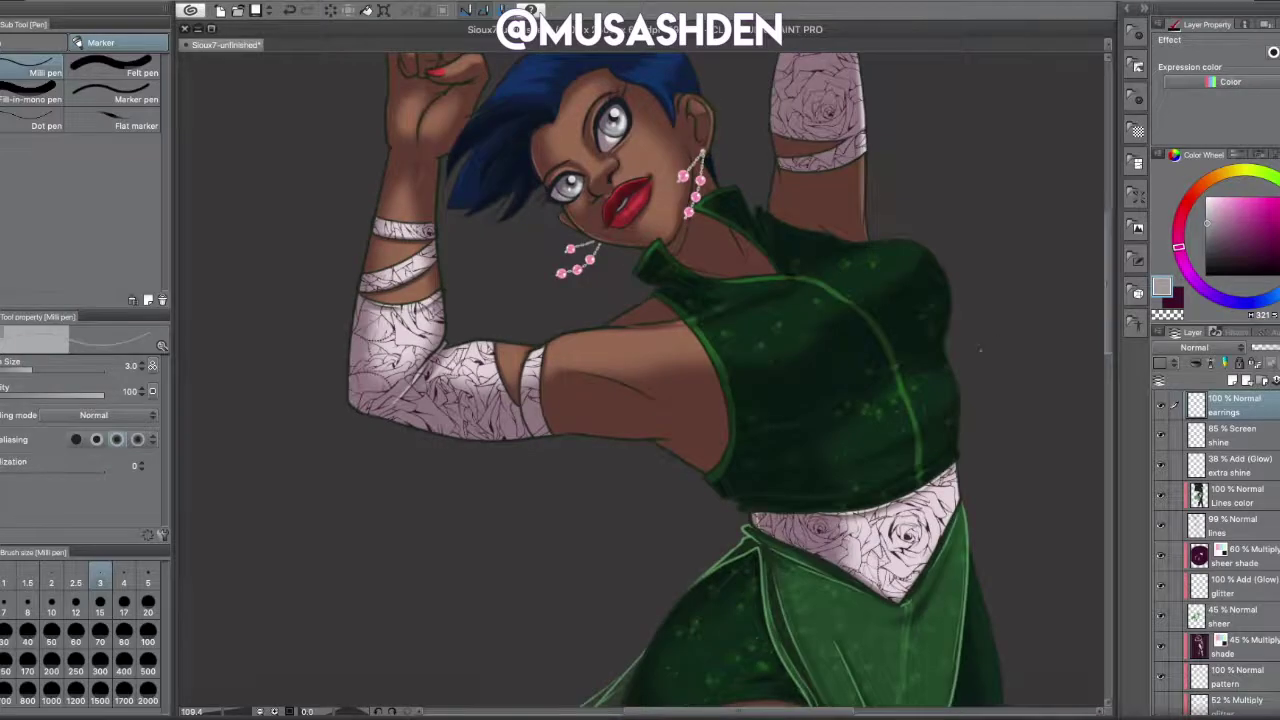
mouse_move(1111, 397)
mouse_down()
mouse_move(1111, 470)
mouse_move(1111, 400)
mouse_up()
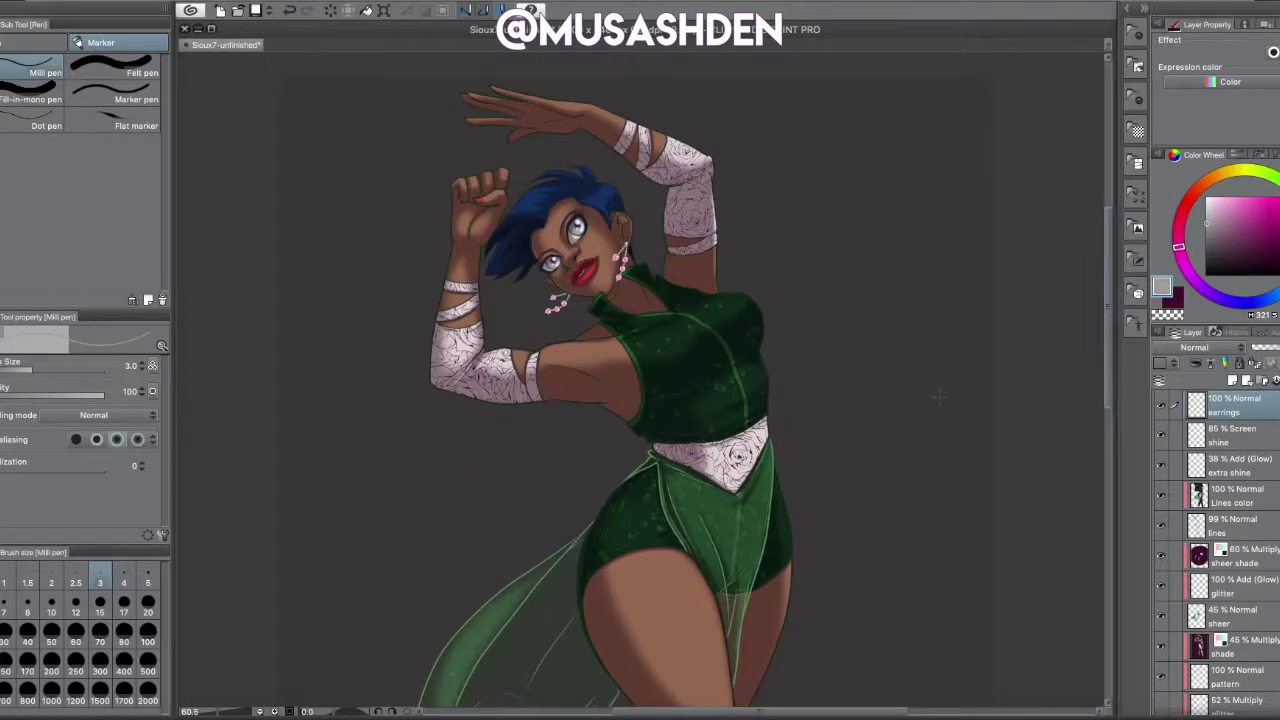